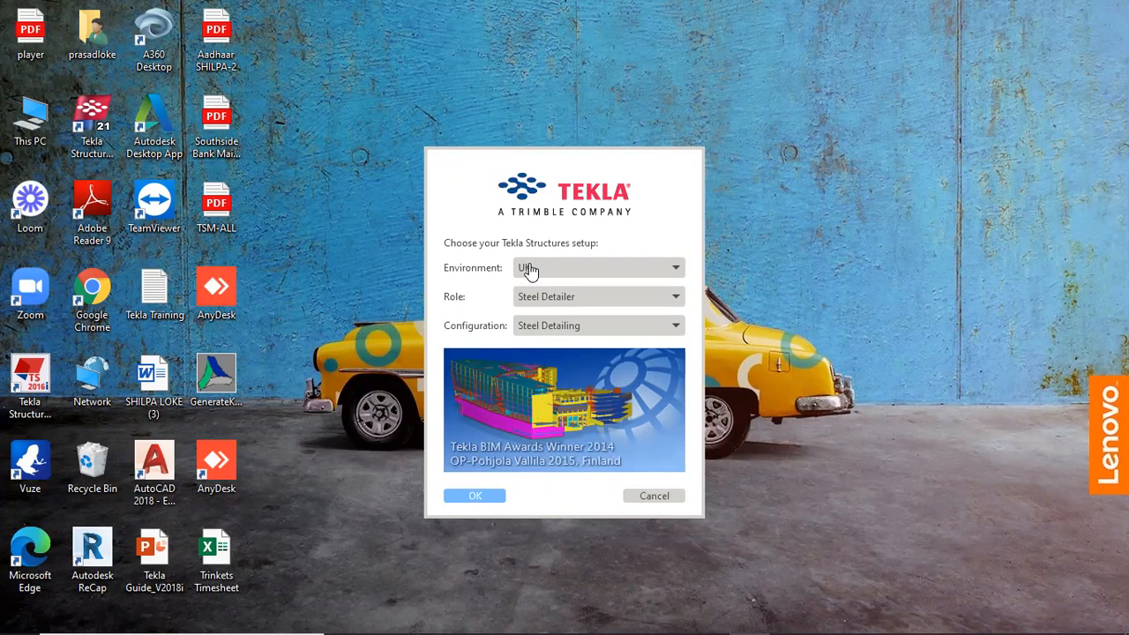
Review the available environment, role and configuration options in the startup setup.
click(602, 272)
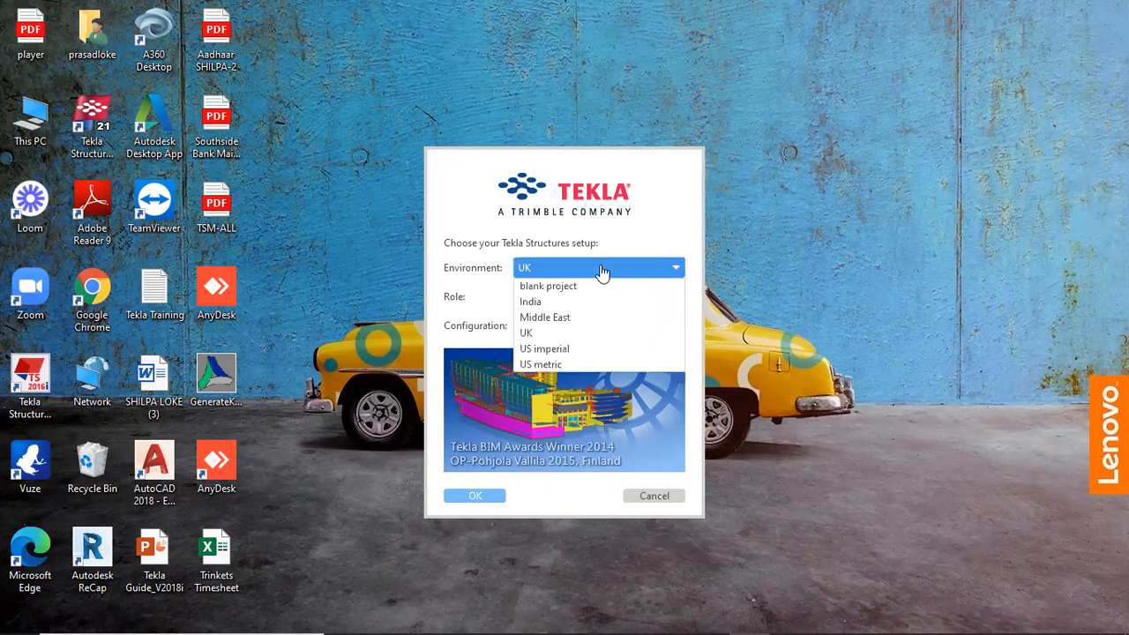
click(601, 271)
click(566, 272)
click(566, 273)
click(557, 302)
click(554, 301)
click(565, 327)
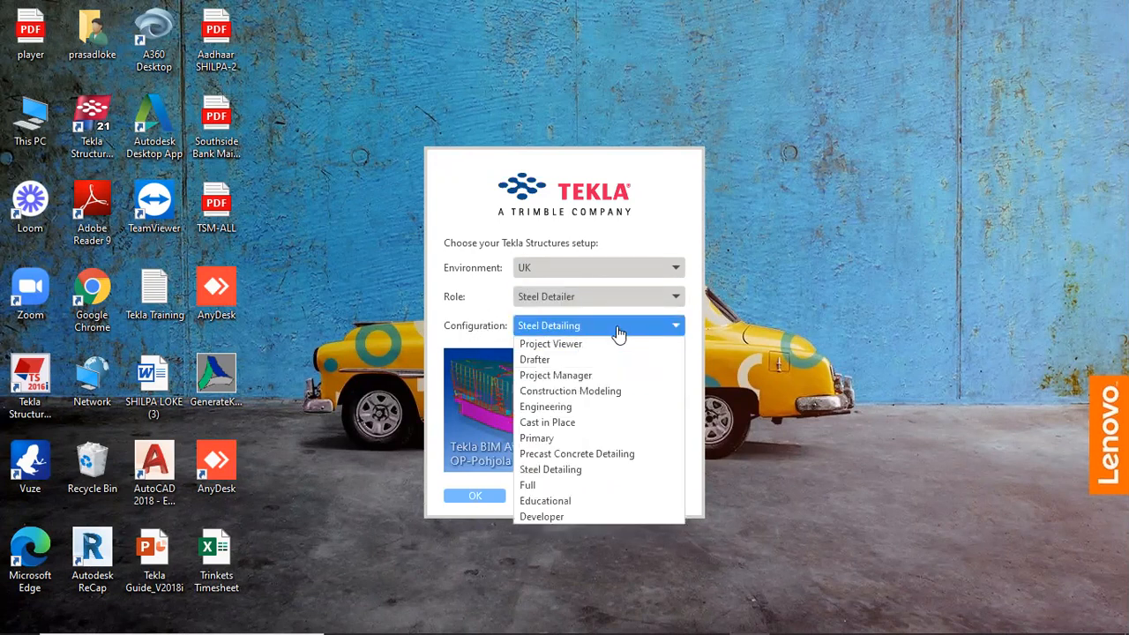
click(617, 237)
click(588, 305)
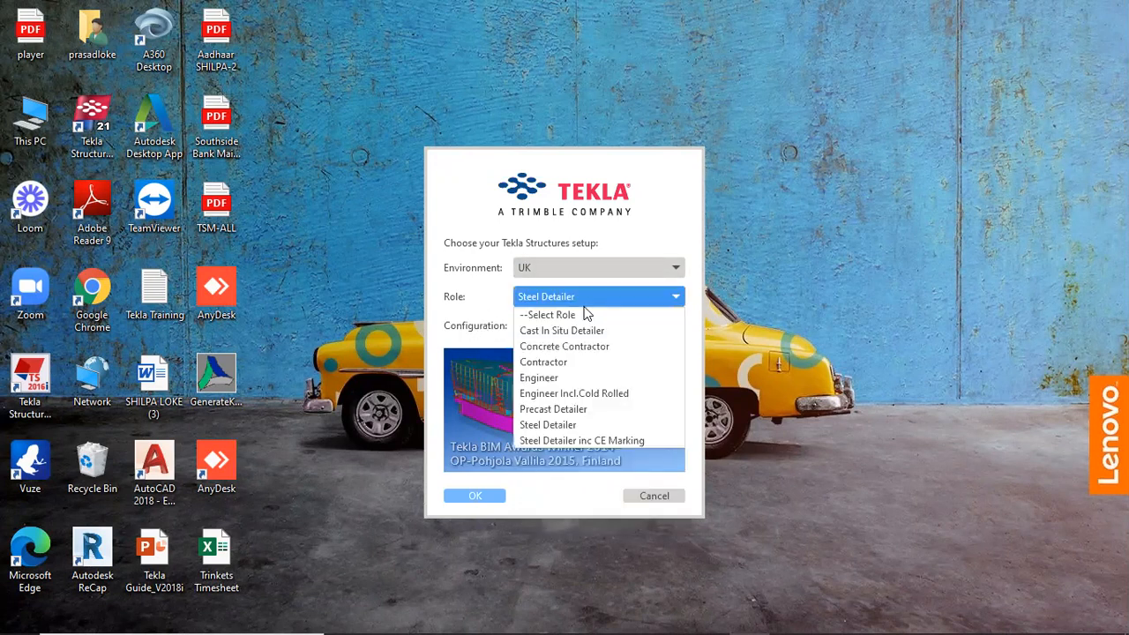
click(595, 300)
Start the program with the UK environment, Steel Detailer role and Steel Detailing configuration.
click(603, 273)
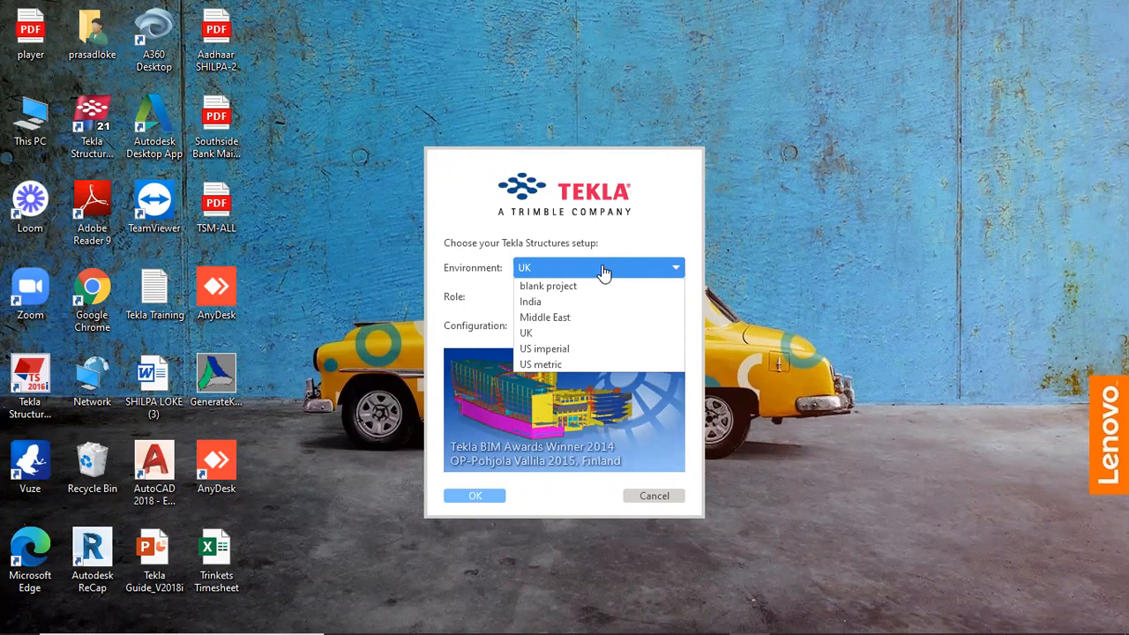
click(554, 332)
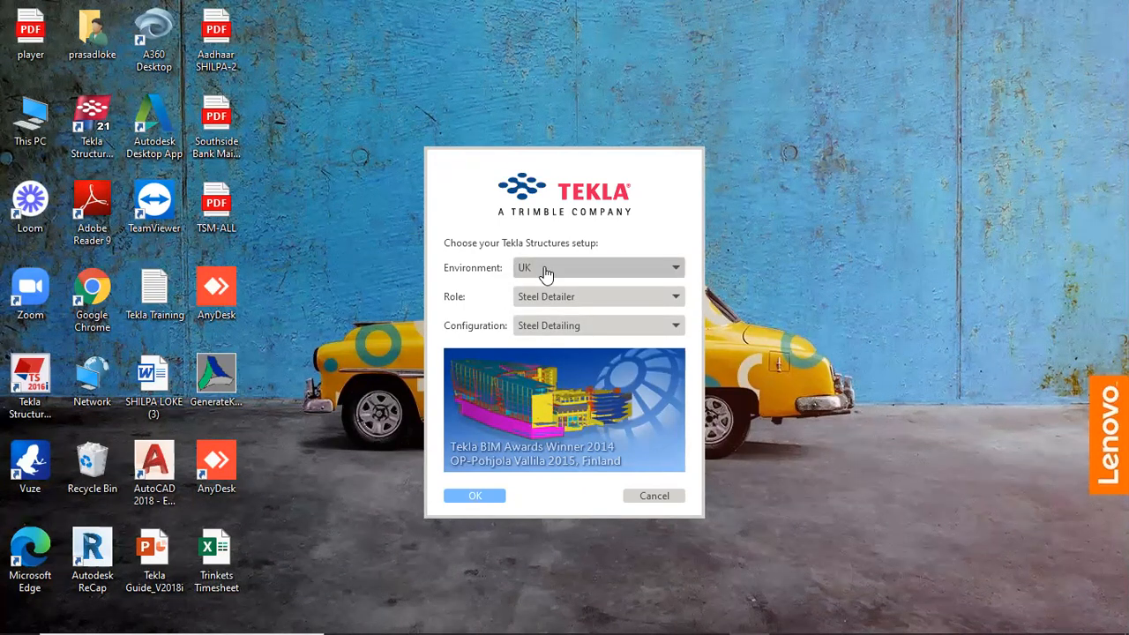
click(553, 297)
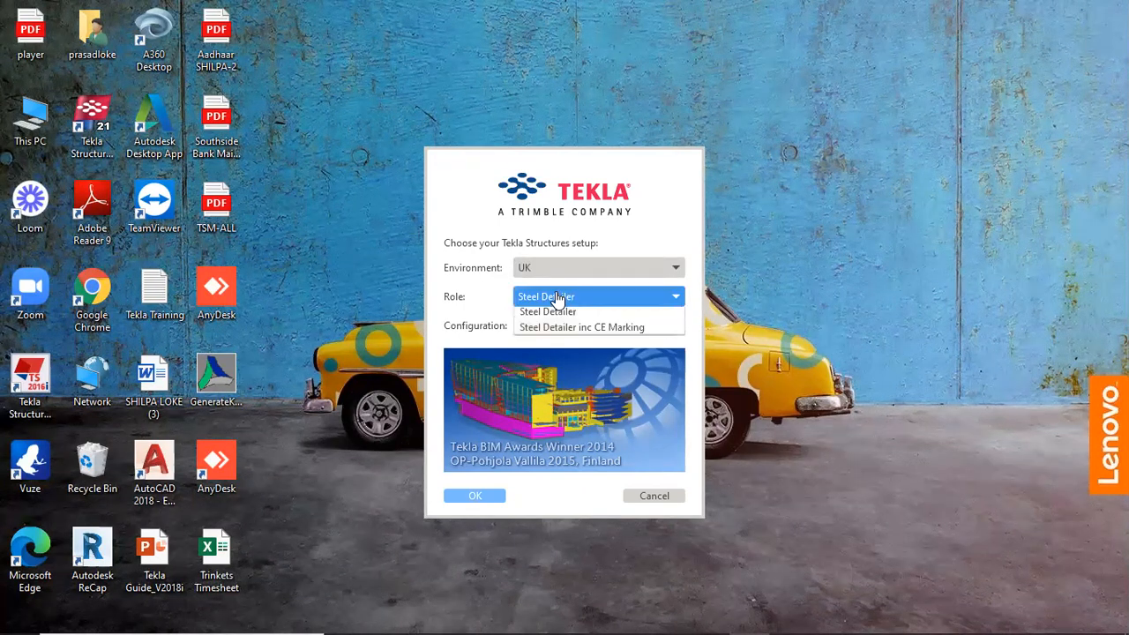
click(553, 297)
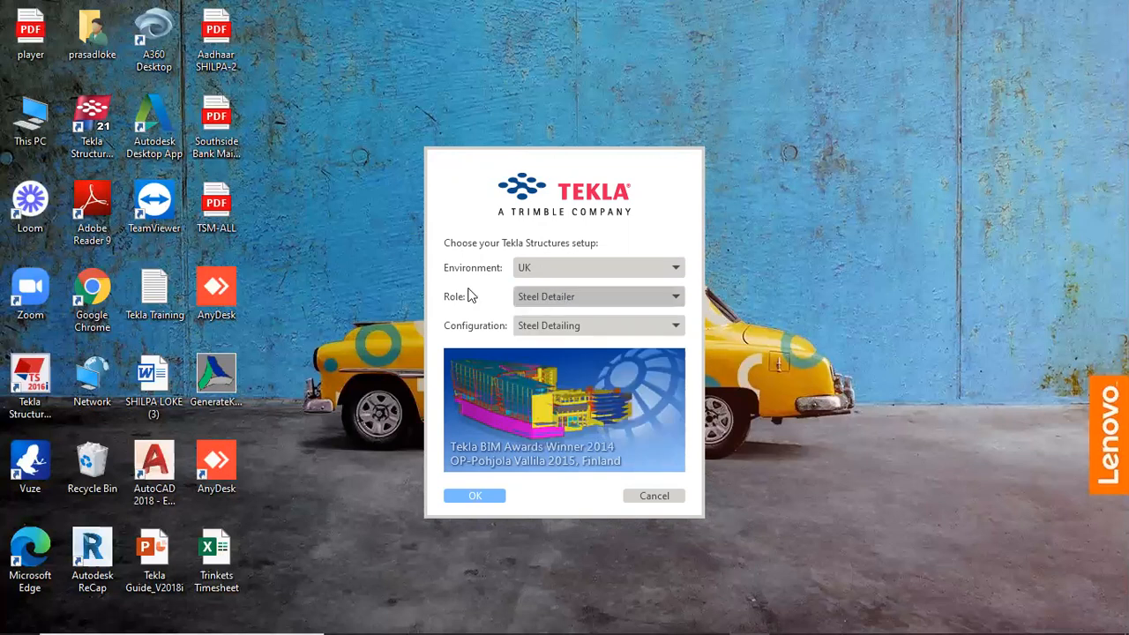
click(536, 326)
click(536, 334)
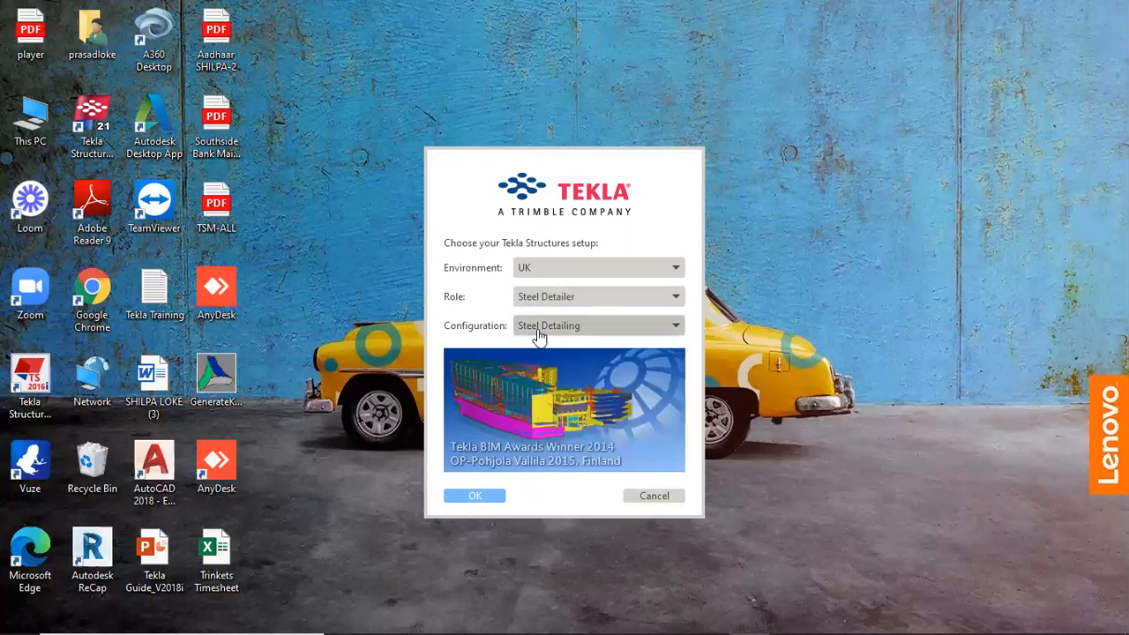
click(544, 327)
click(542, 328)
click(474, 496)
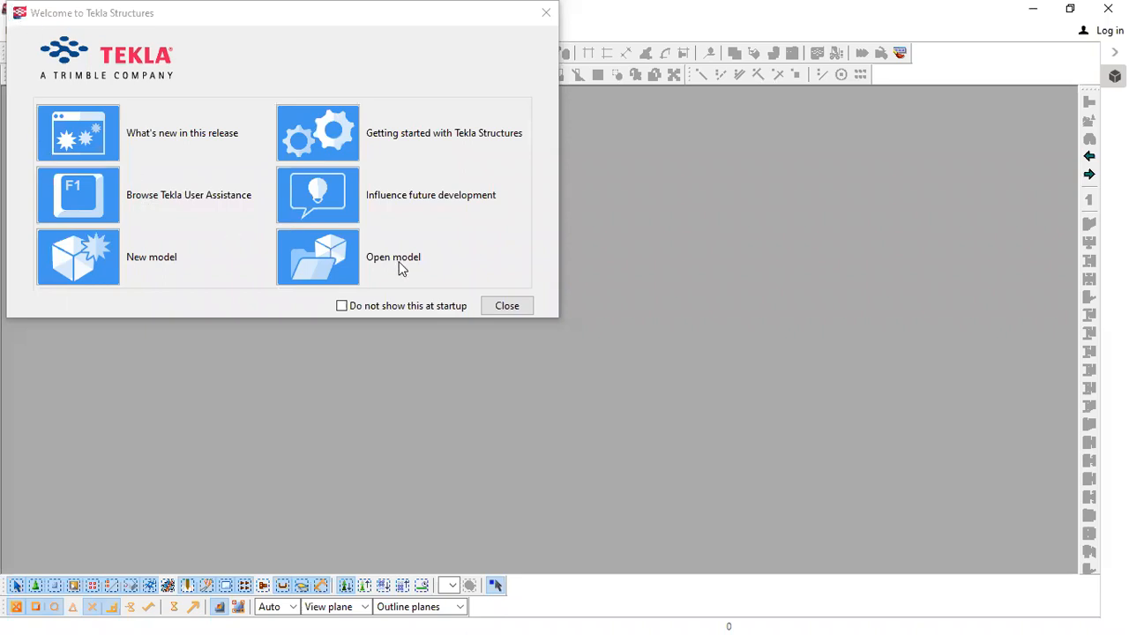
Move the welcome window to the middle of the workspace and close it.
click(232, 29)
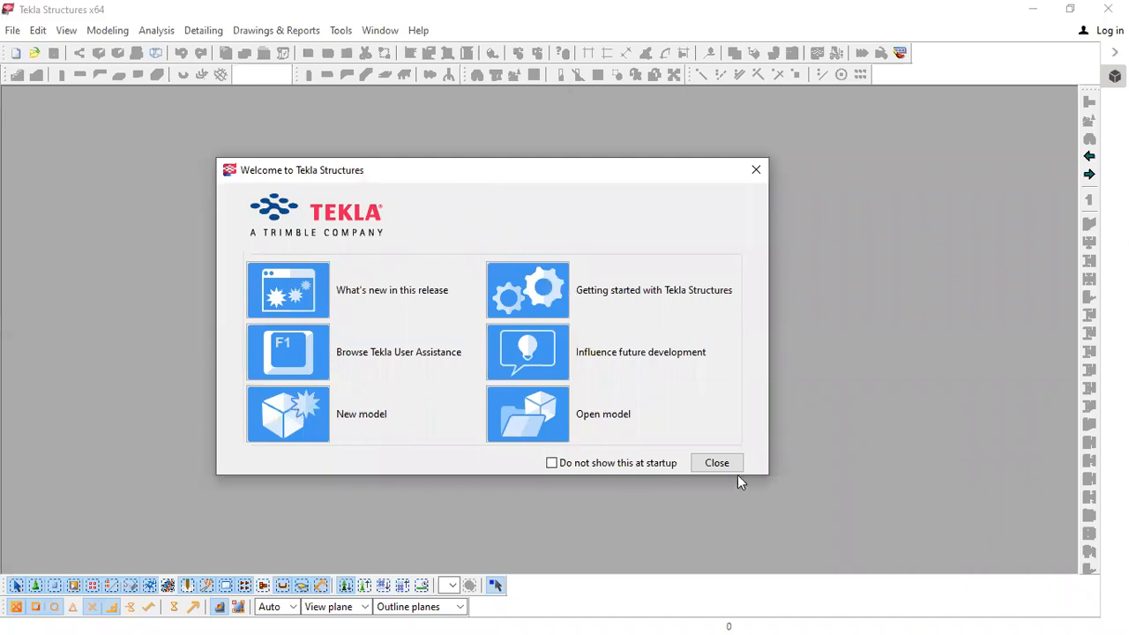
click(717, 463)
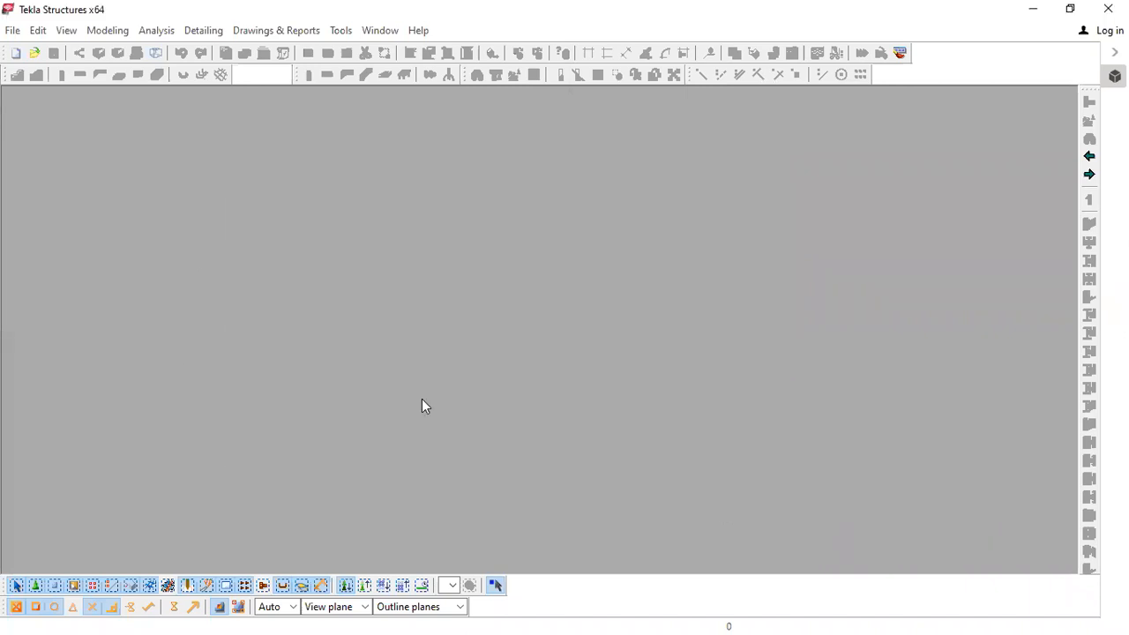
click(13, 32)
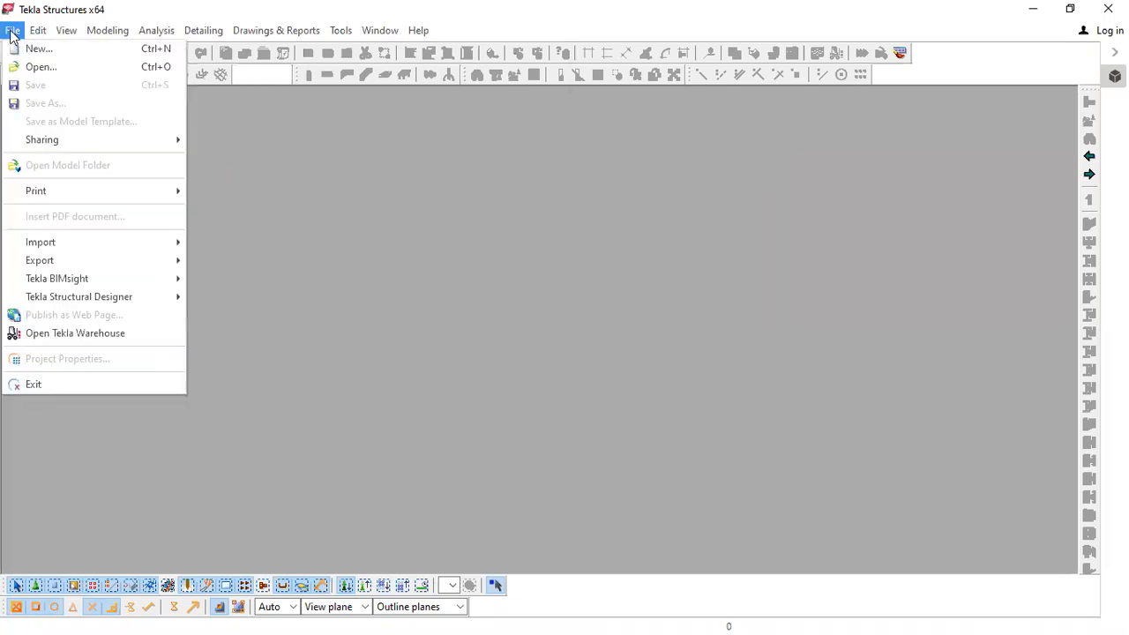
click(12, 32)
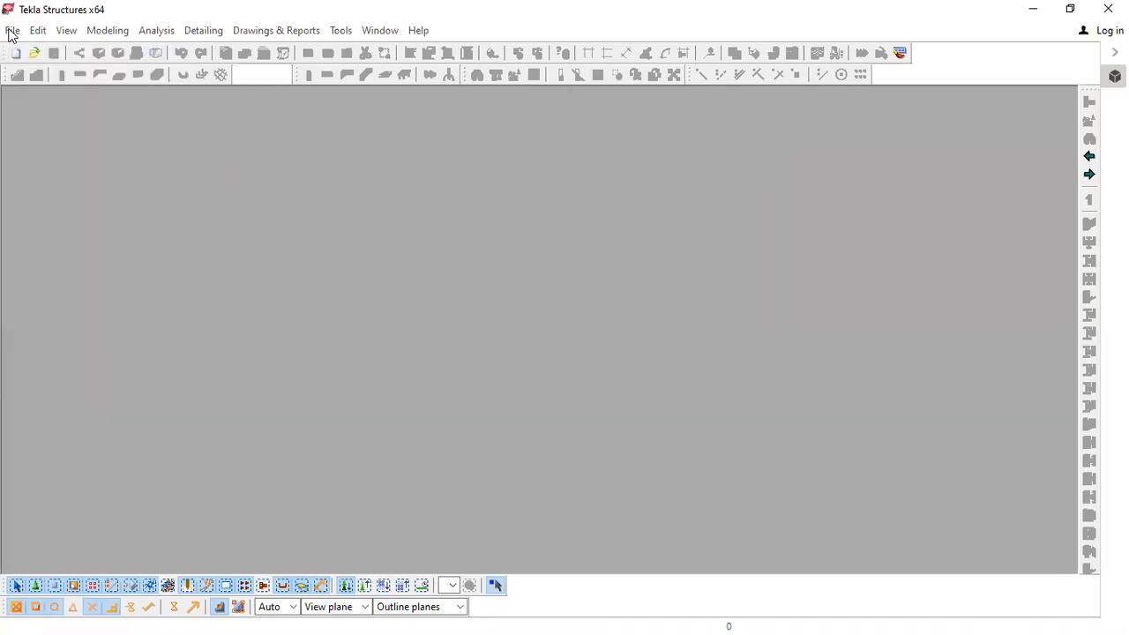
click(10, 31)
click(9, 31)
click(33, 37)
mouse_move(11, 31)
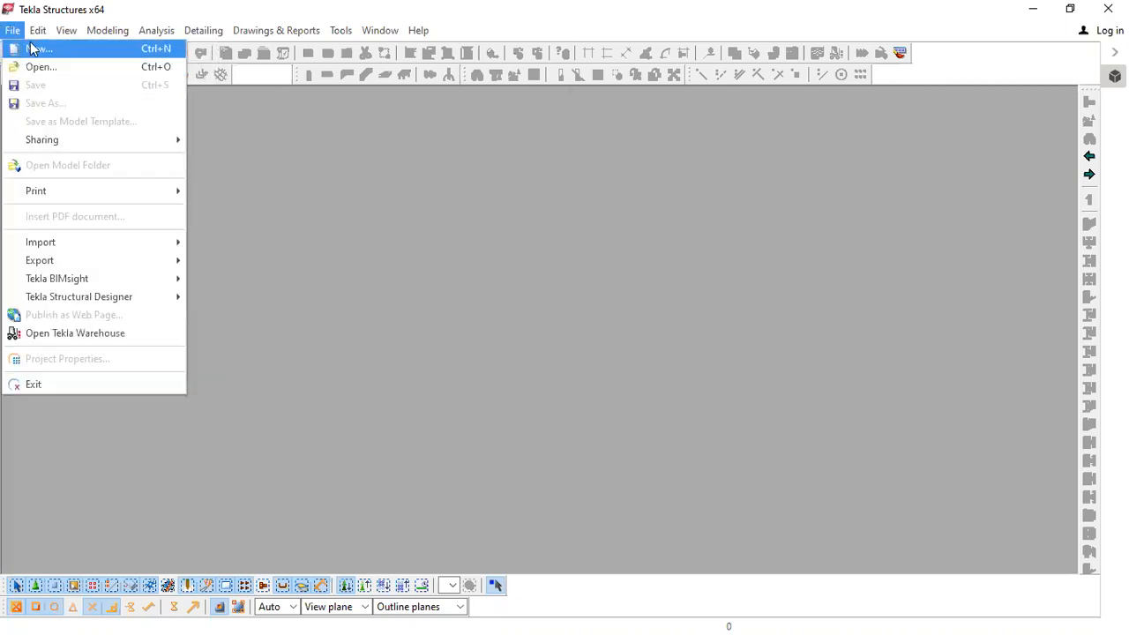
click(227, 145)
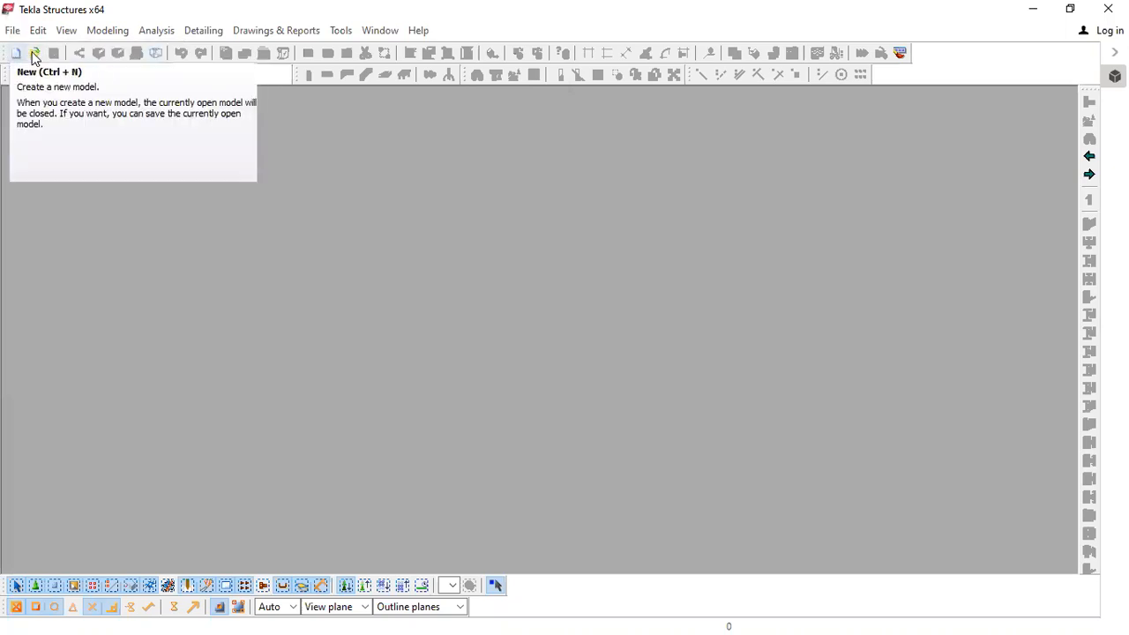
Bring up the dialog for opening an existing model and look through the models in C:\TeklaStructuresModels\.
click(13, 35)
click(49, 67)
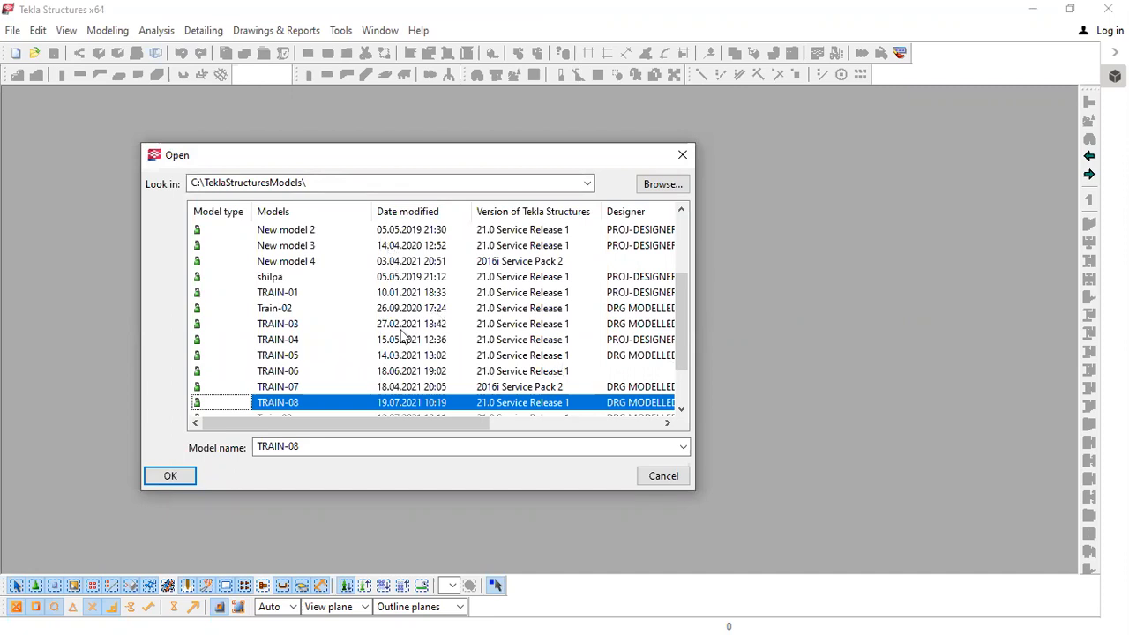
scroll(414, 354, down, 2)
scroll(418, 356, up, 4)
scroll(418, 355, down, 4)
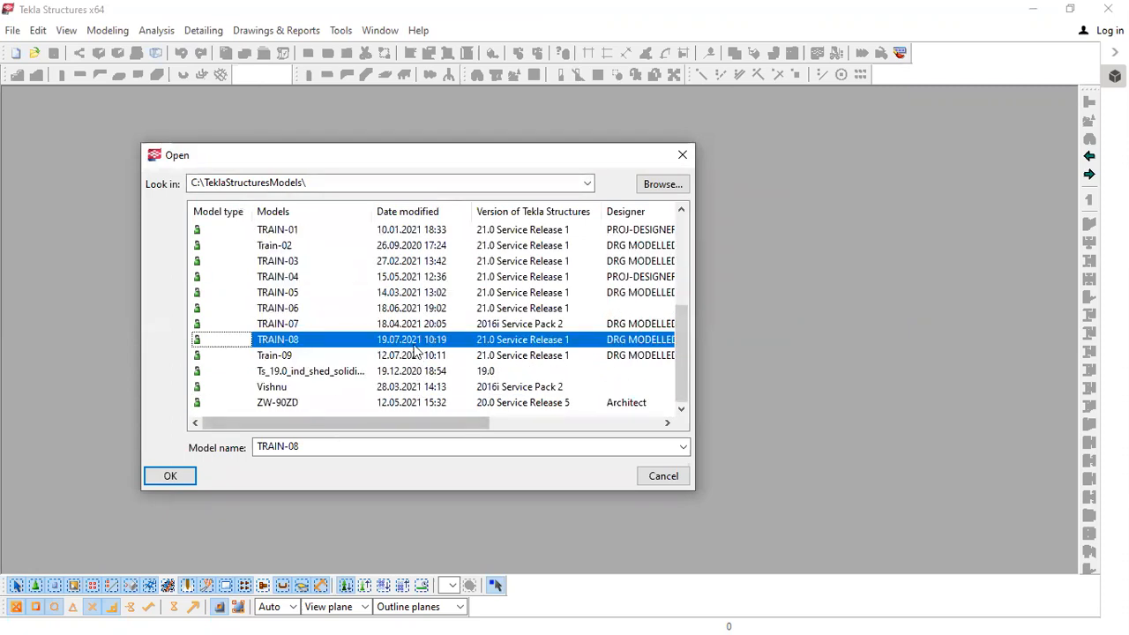
scroll(410, 348, up, 4)
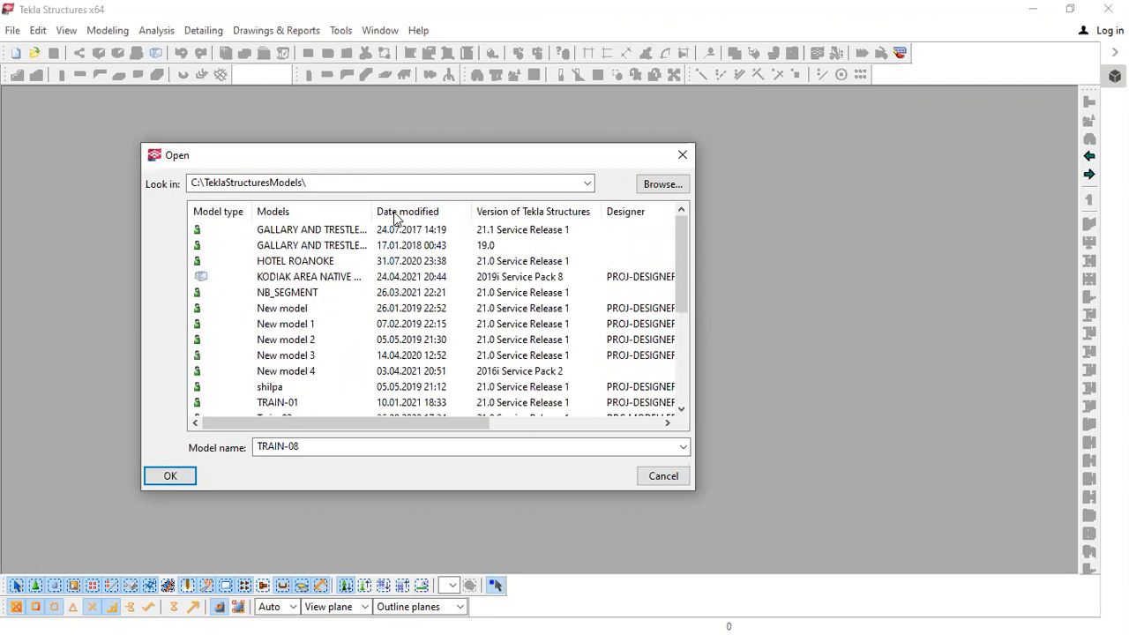
Check the model folder path, its alternative locations and the folder browser without changing the folder.
click(586, 185)
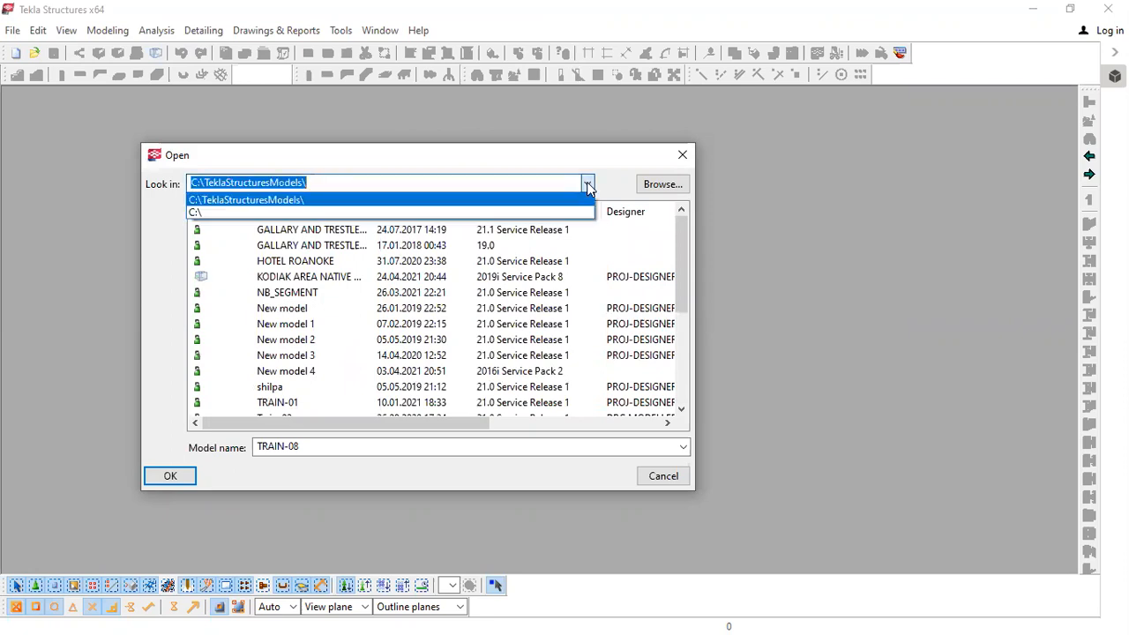
click(434, 156)
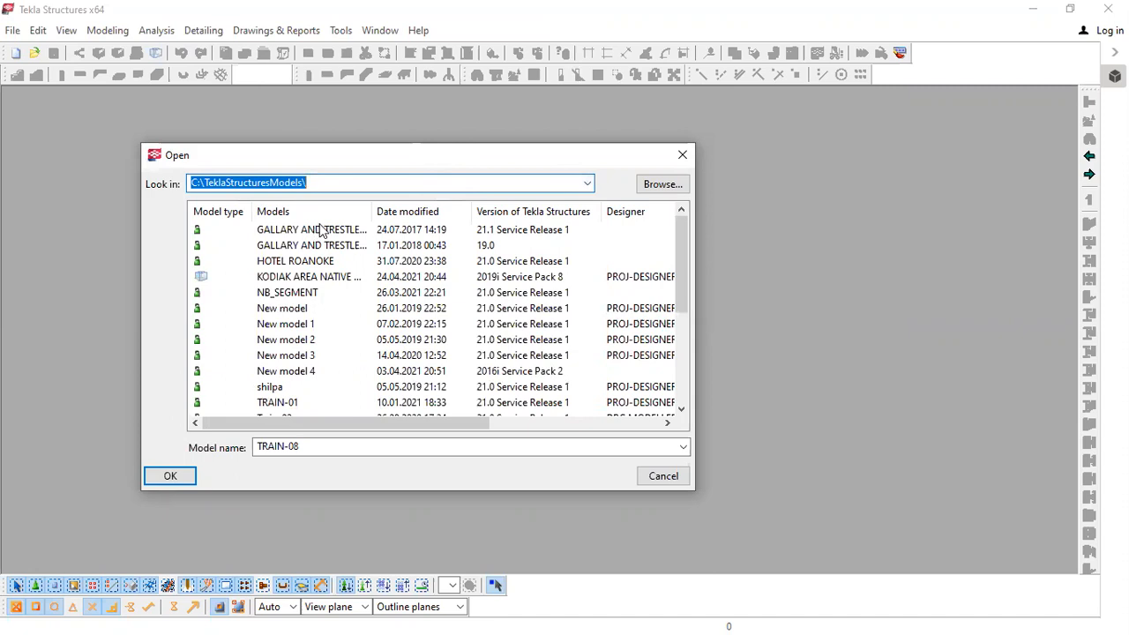
click(585, 183)
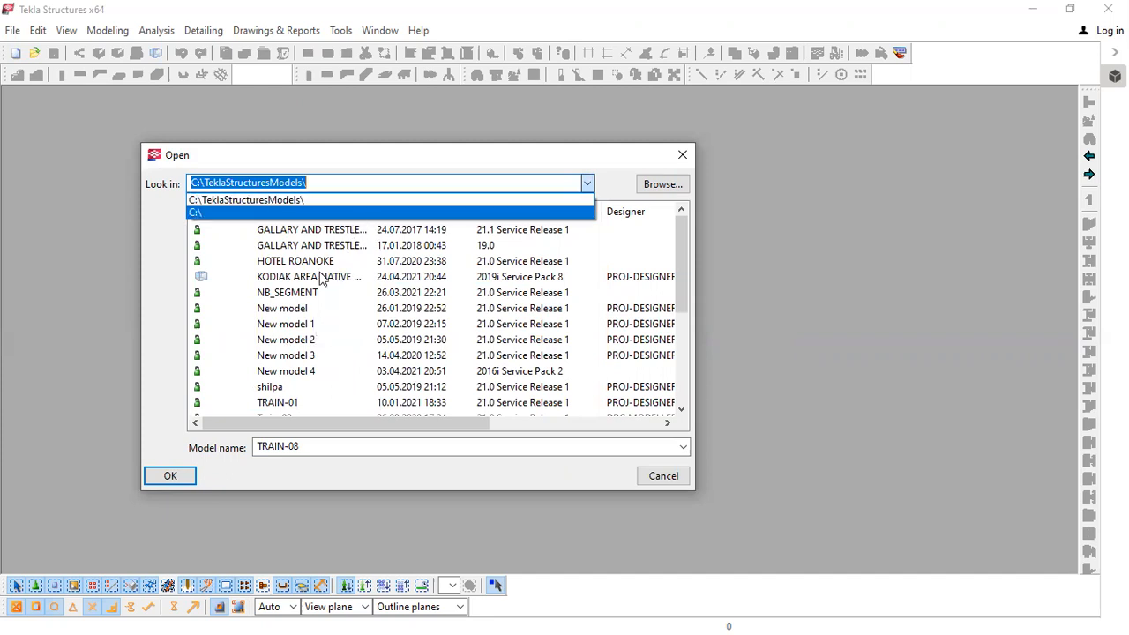
click(406, 169)
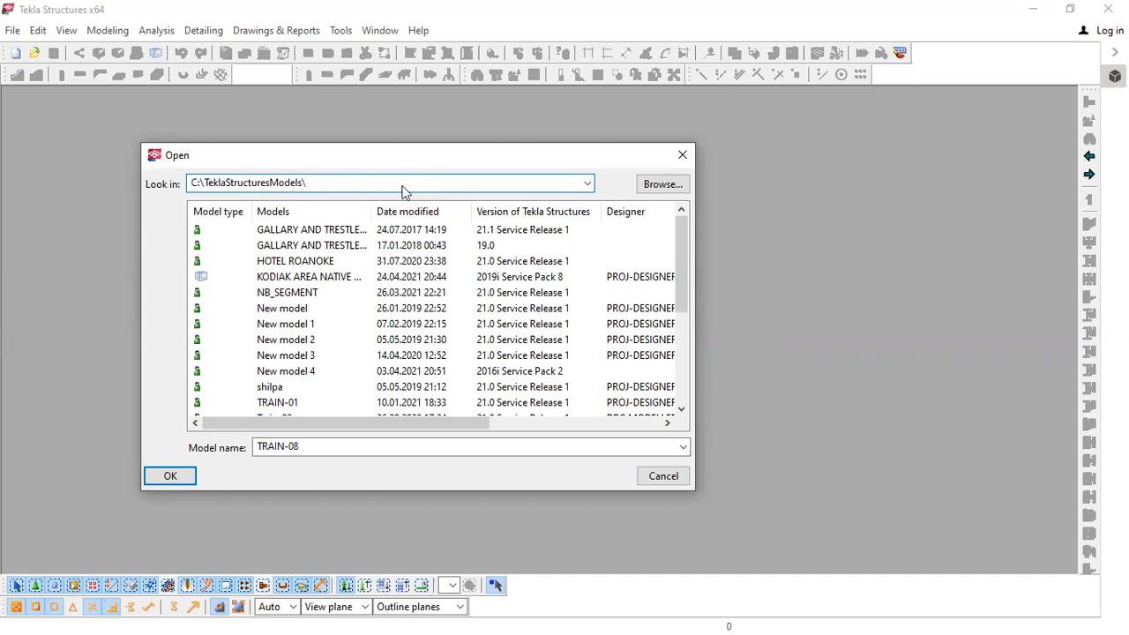
drag(322, 188, 166, 192)
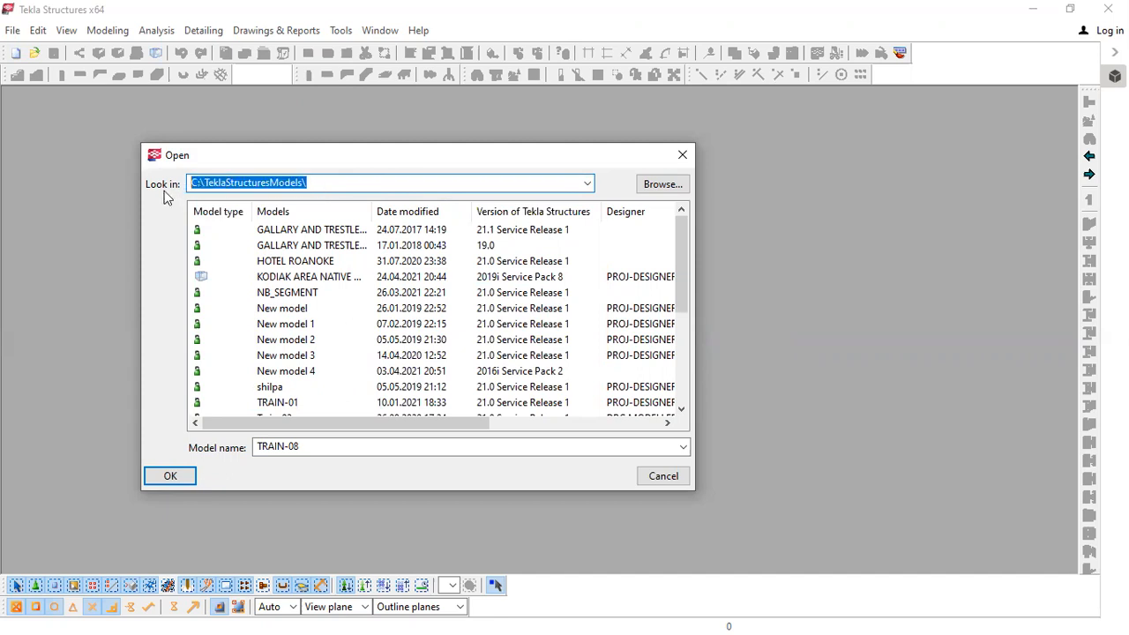
click(340, 190)
double_click(294, 185)
click(324, 188)
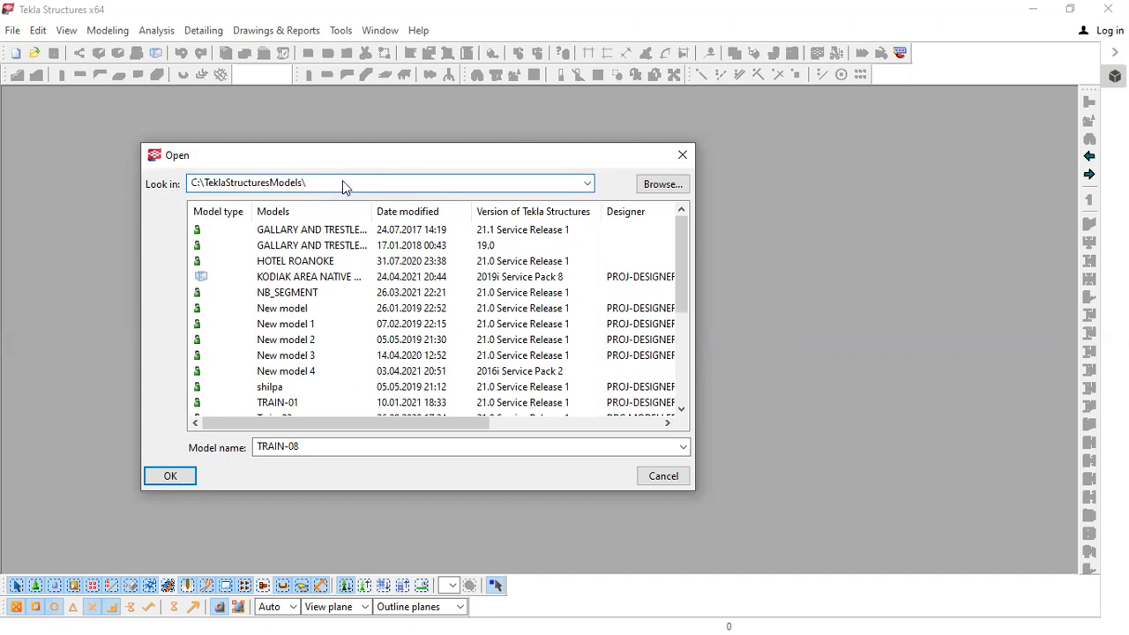
click(663, 185)
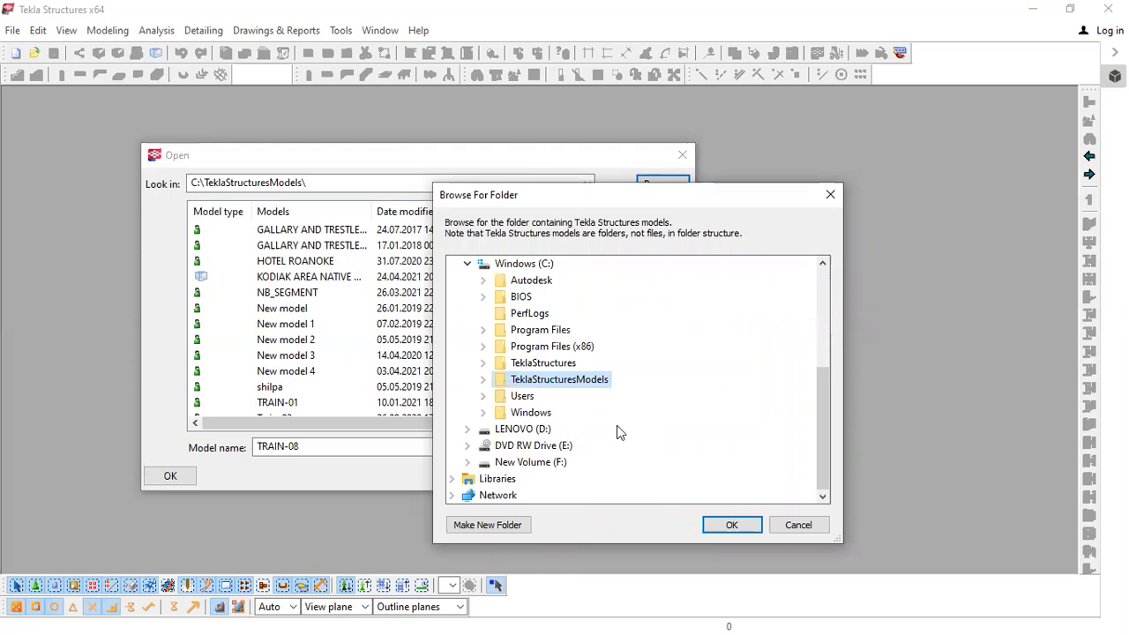
click(796, 525)
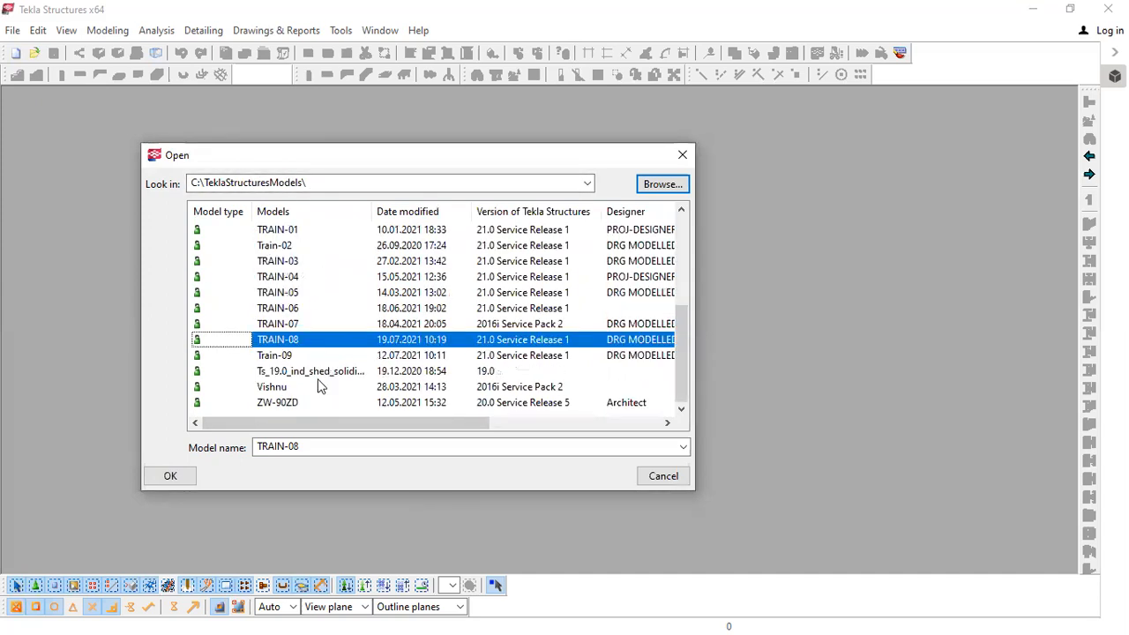
Widen the Open dialog to show all columns and compare the environments of the listed models, from TRAIN-04 to ZW-90ZD.
drag(306, 419, 247, 416)
drag(694, 268, 1011, 268)
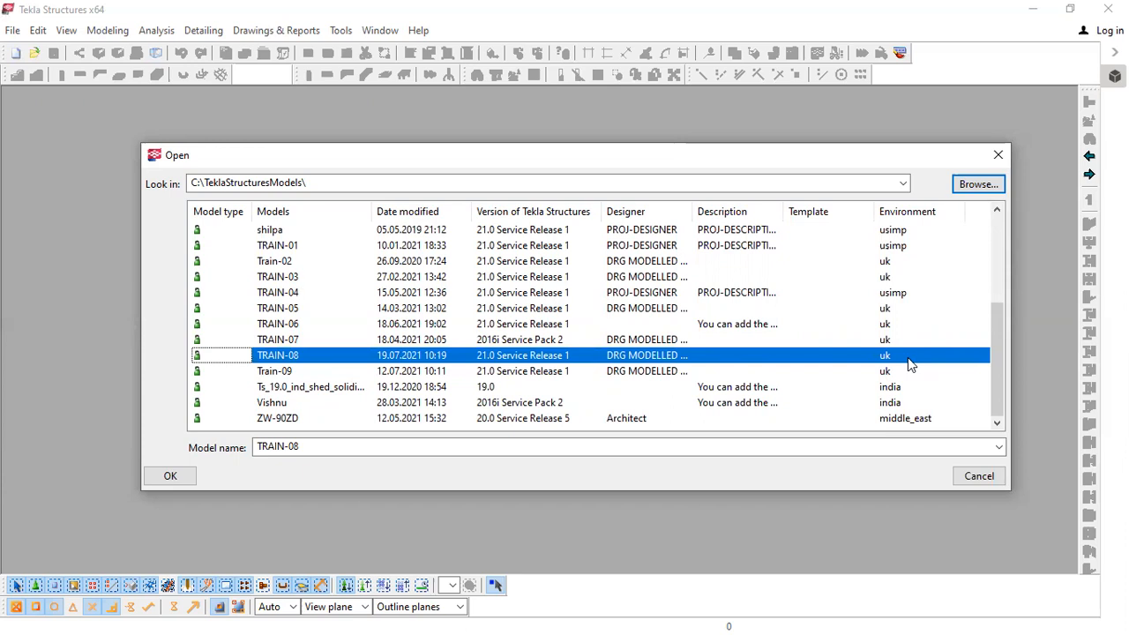
click(901, 298)
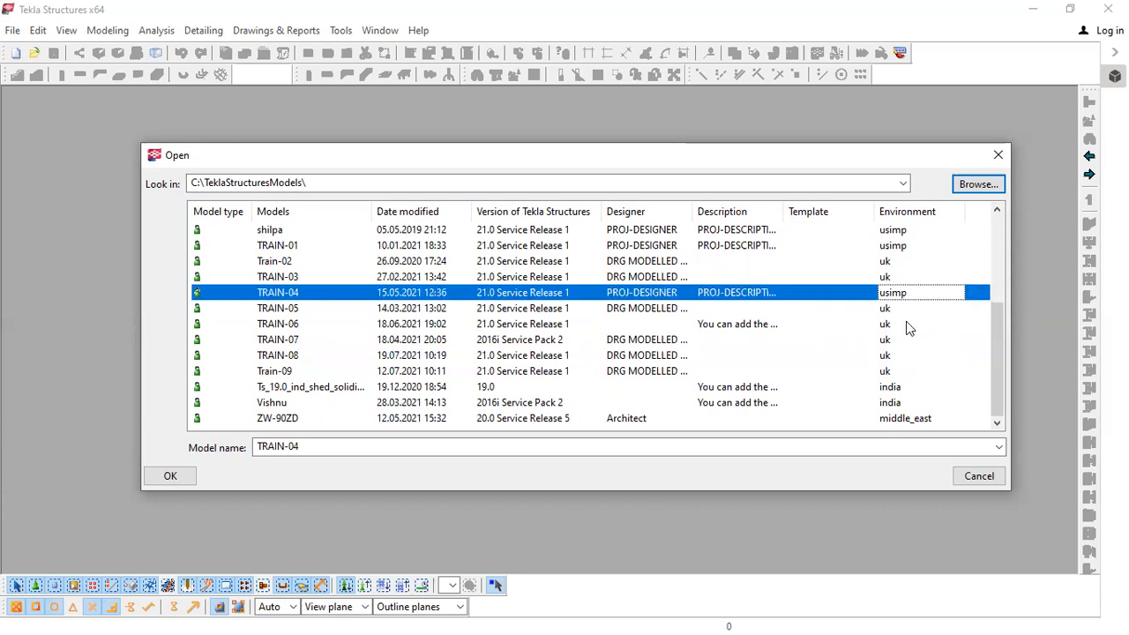
click(898, 393)
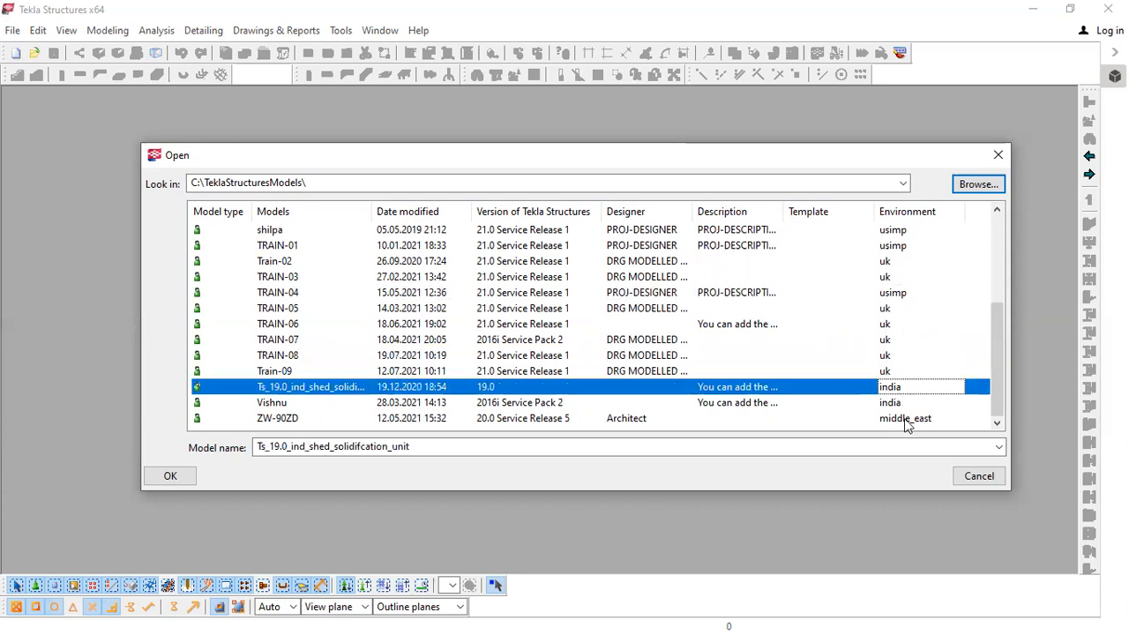
click(906, 427)
click(906, 423)
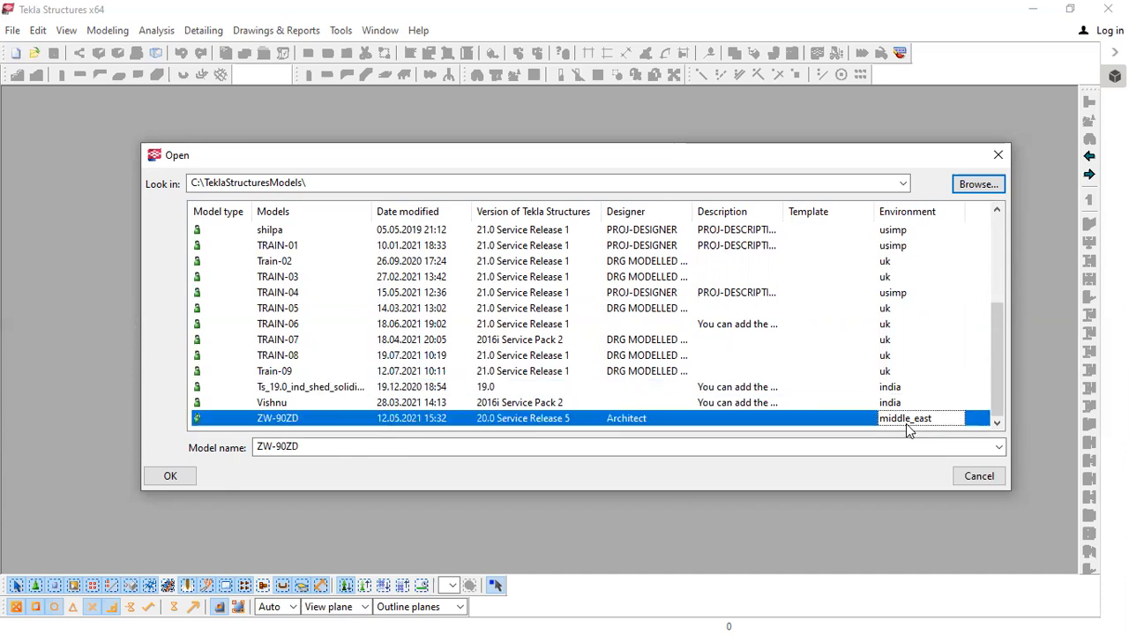
click(895, 360)
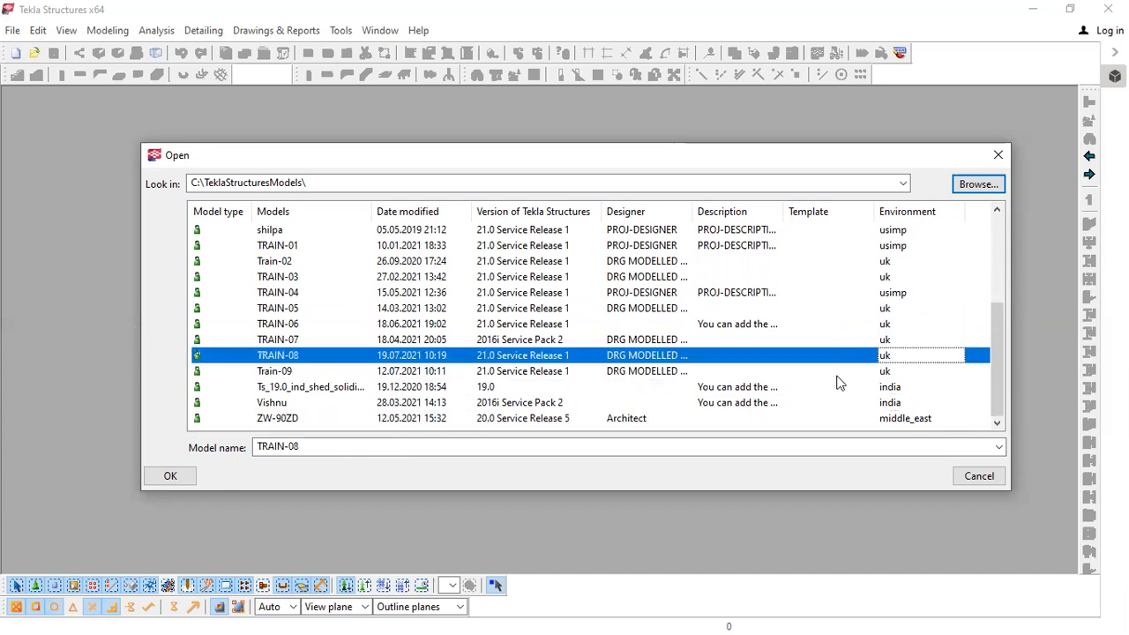
click(880, 377)
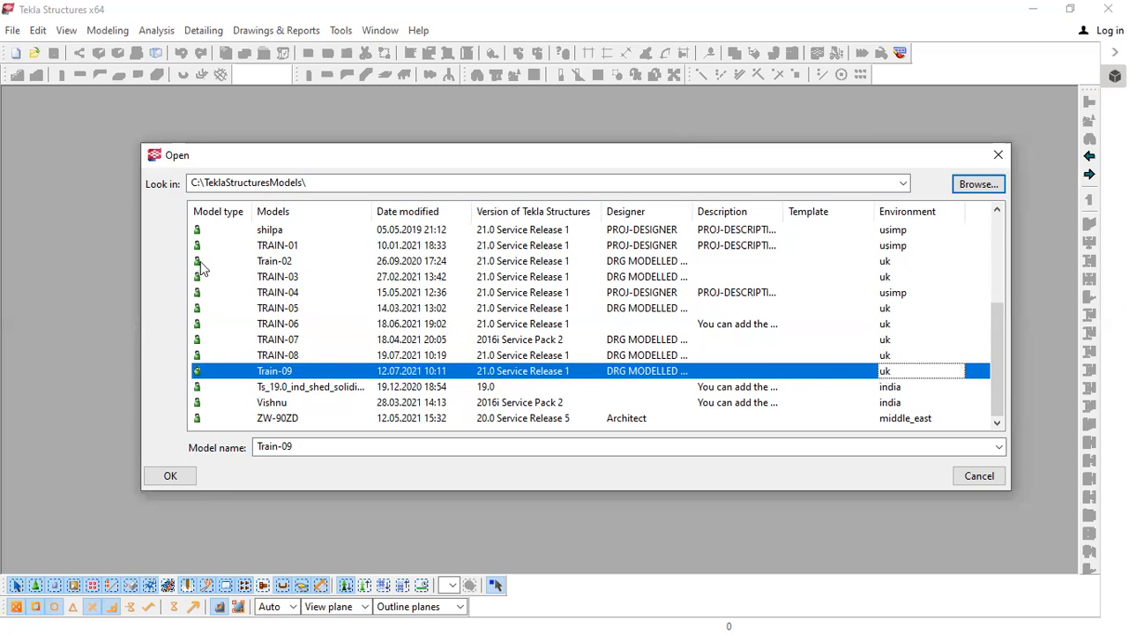
Examine the model type, version and modification date of Train-09 and its neighbours, and close the dialog without opening a model.
click(212, 385)
click(214, 361)
click(208, 372)
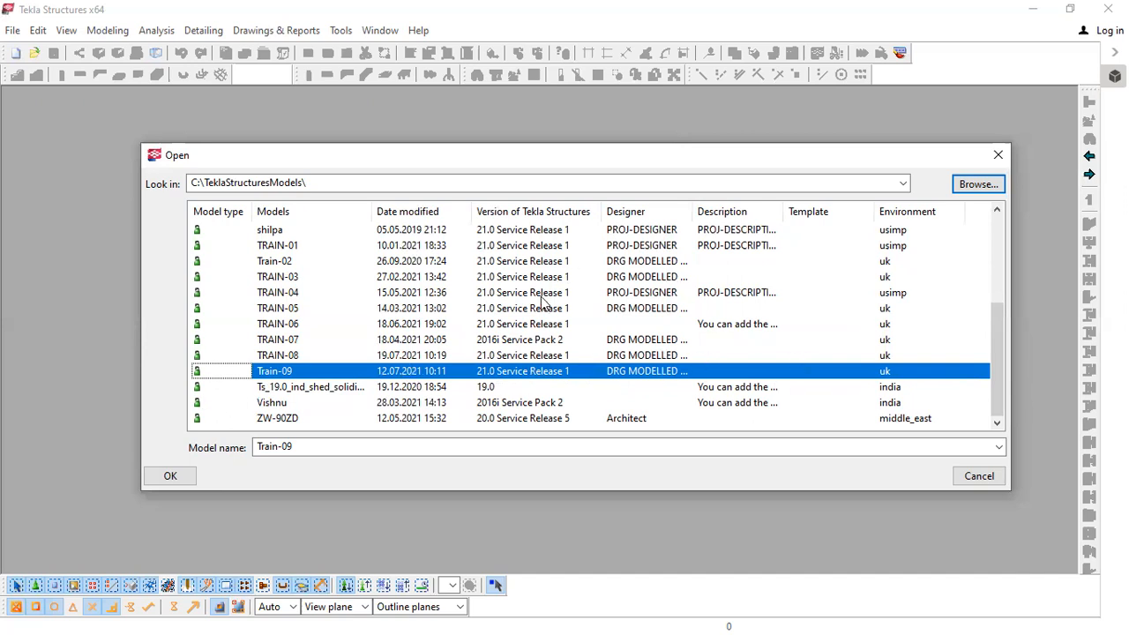
click(518, 389)
click(415, 375)
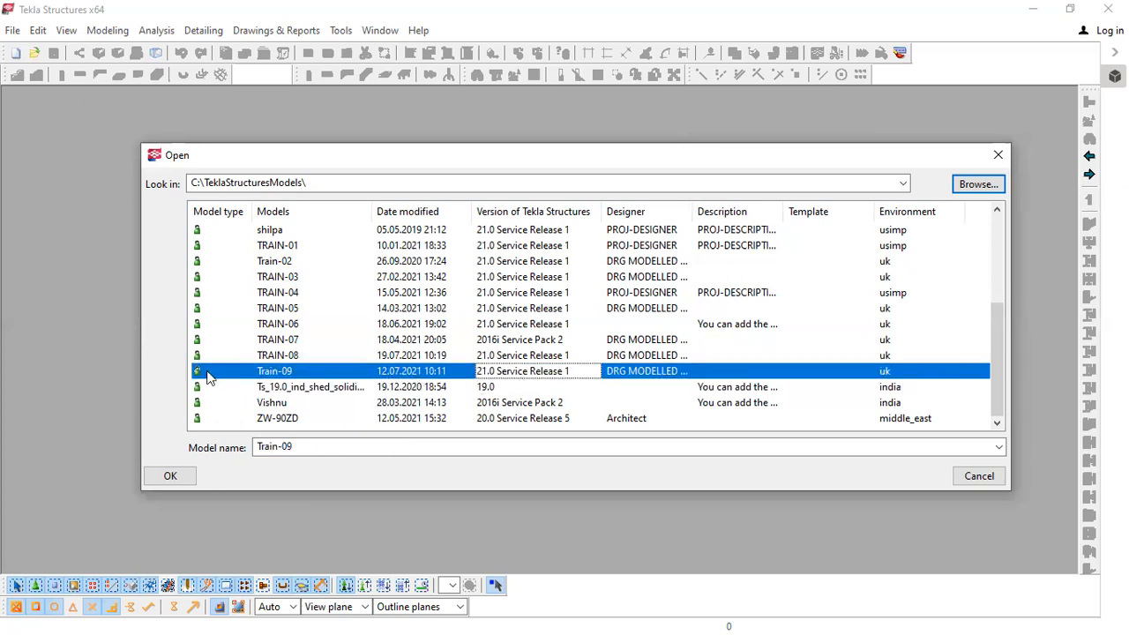
click(978, 477)
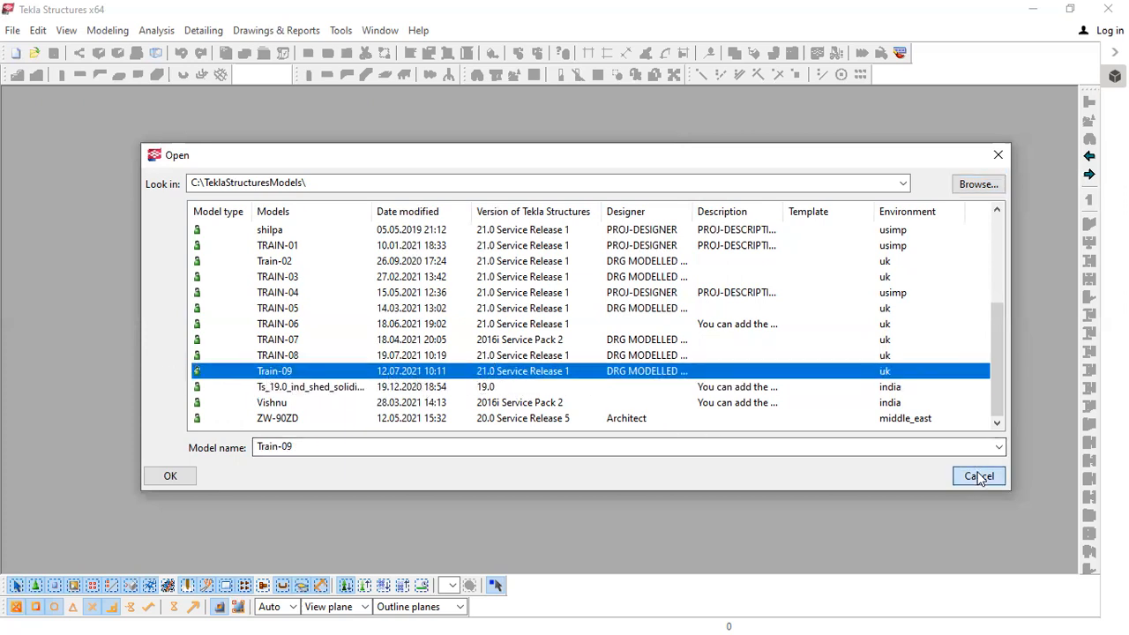
Select the model Train-09 in the existing models list and start opening it as a multi-user model.
click(12, 30)
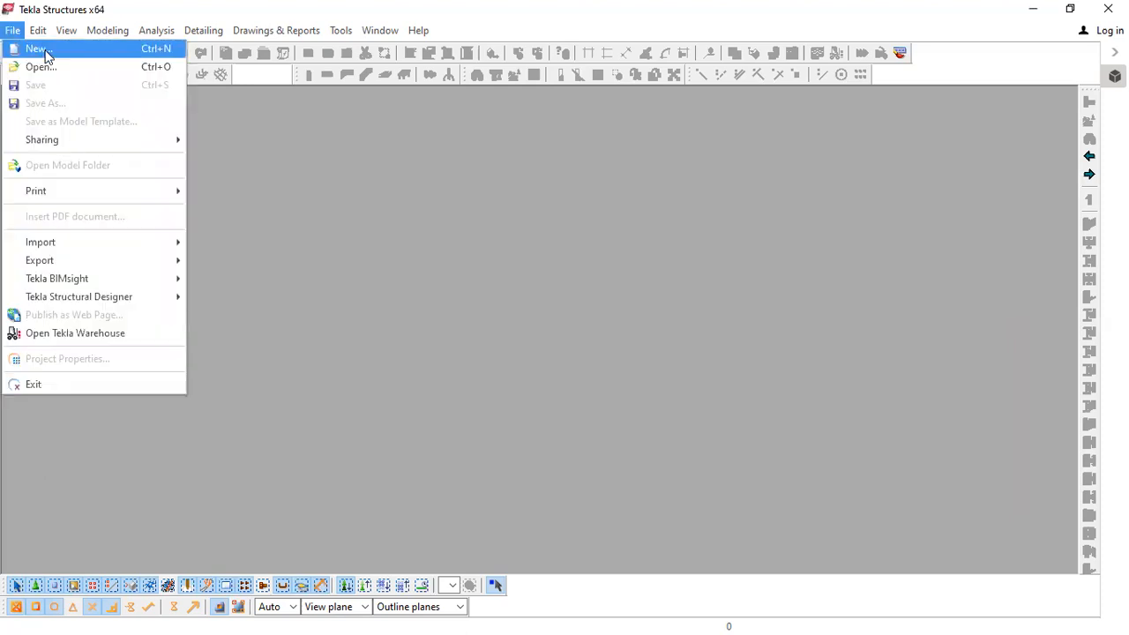
click(44, 68)
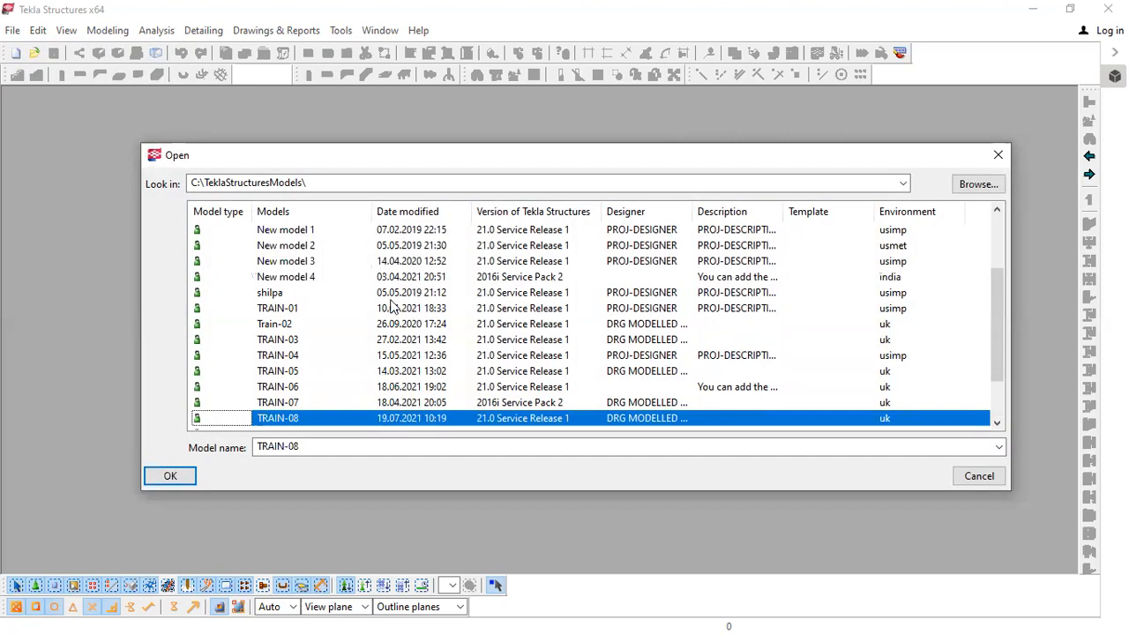
scroll(496, 375, down, 2)
click(388, 372)
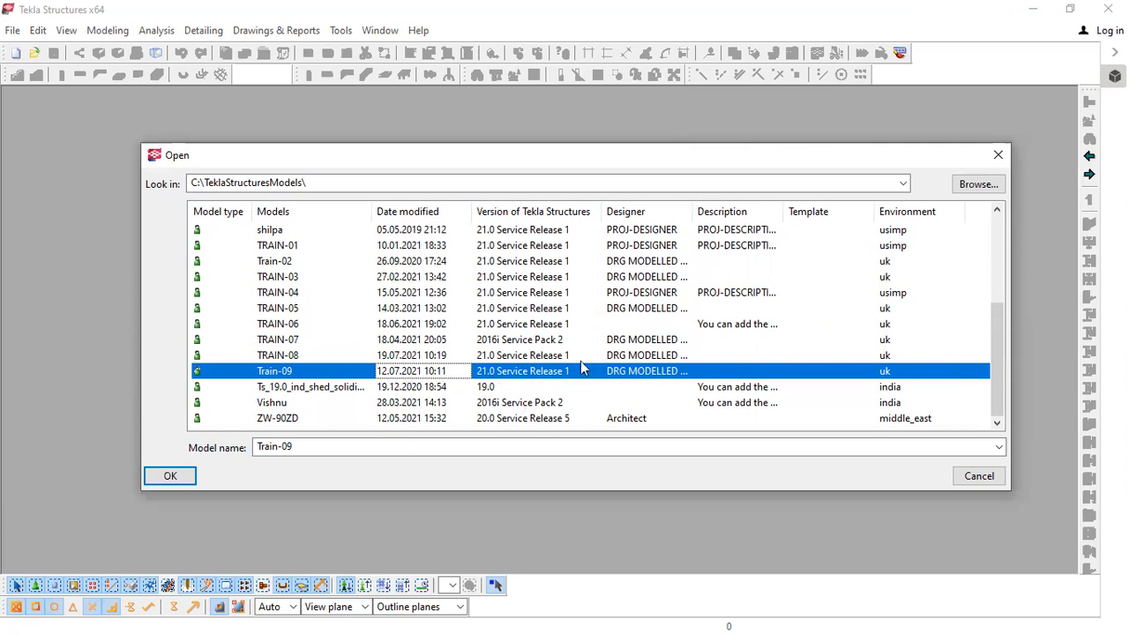
right_click(496, 378)
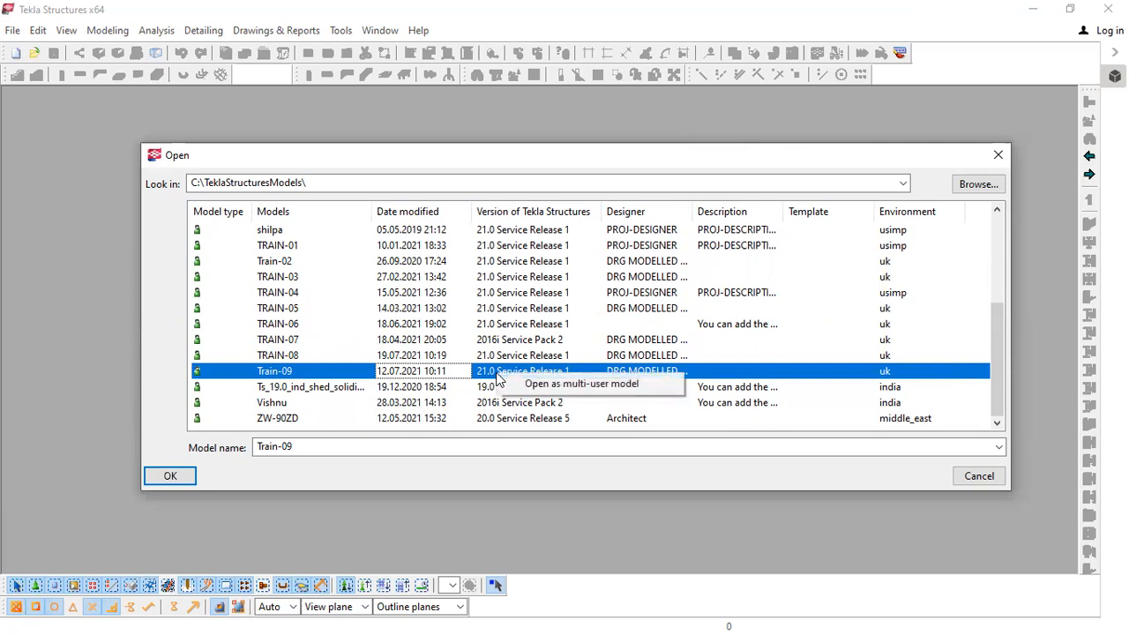
click(590, 385)
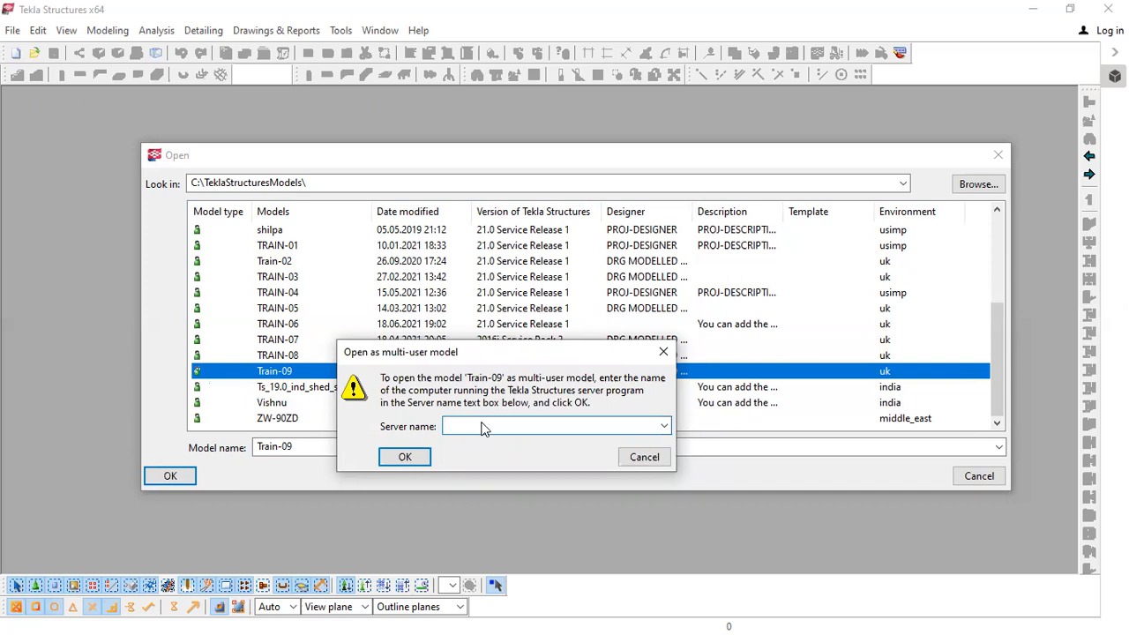
Try app-server and 198.168.1.1 as server names, clear them, and leave both dialogs without opening Train-09.
text(app-server)
key(BackSpace)
key(BackSpace)
key(BackSpace)
key(BackSpace)
key(BackSpace)
key(BackSpace)
key(BackSpace)
key(BackSpace)
key(BackSpace)
key(BackSpace)
text(198.168.1.1)
key(BackSpace)
key(BackSpace)
key(BackSpace)
key(BackSpace)
key(BackSpace)
key(BackSpace)
key(BackSpace)
key(BackSpace)
key(BackSpace)
key(BackSpace)
key(BackSpace)
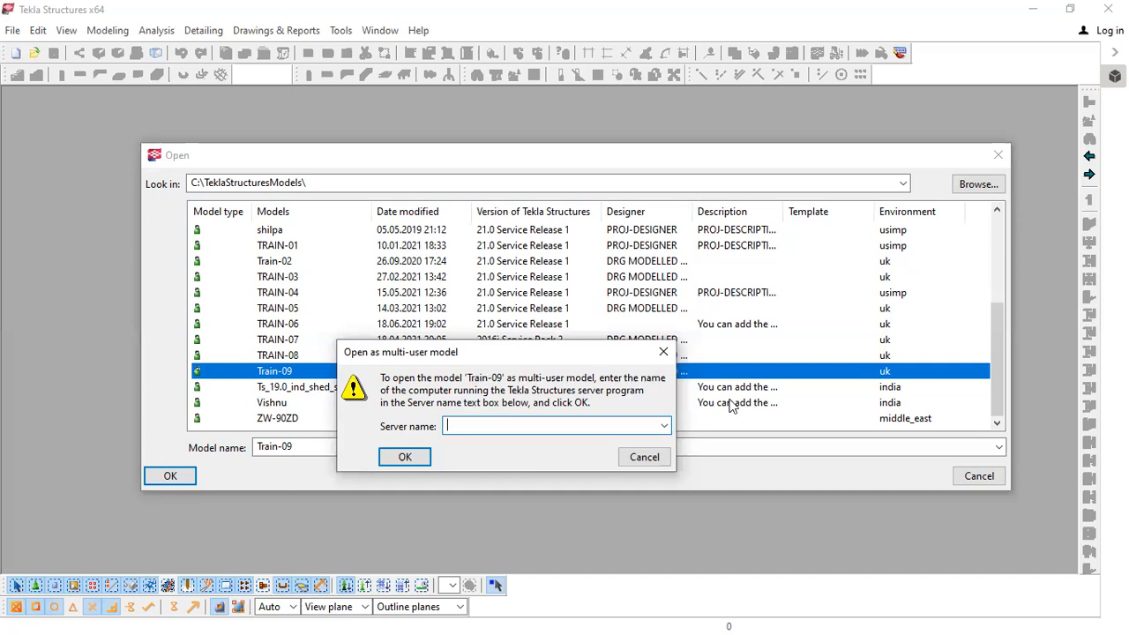
click(642, 456)
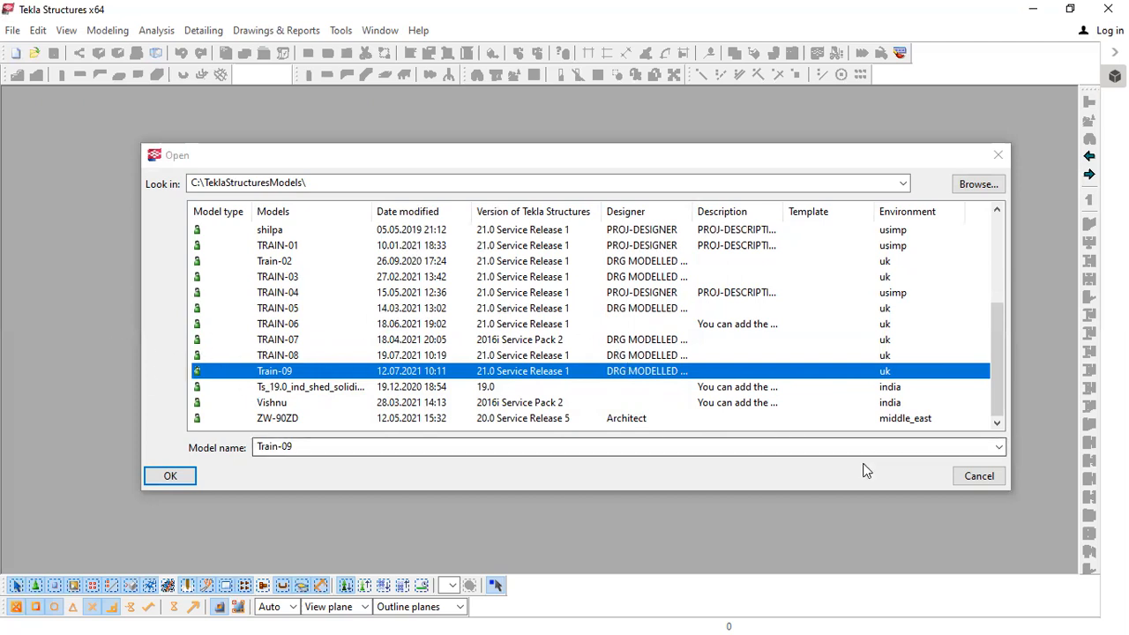
click(976, 477)
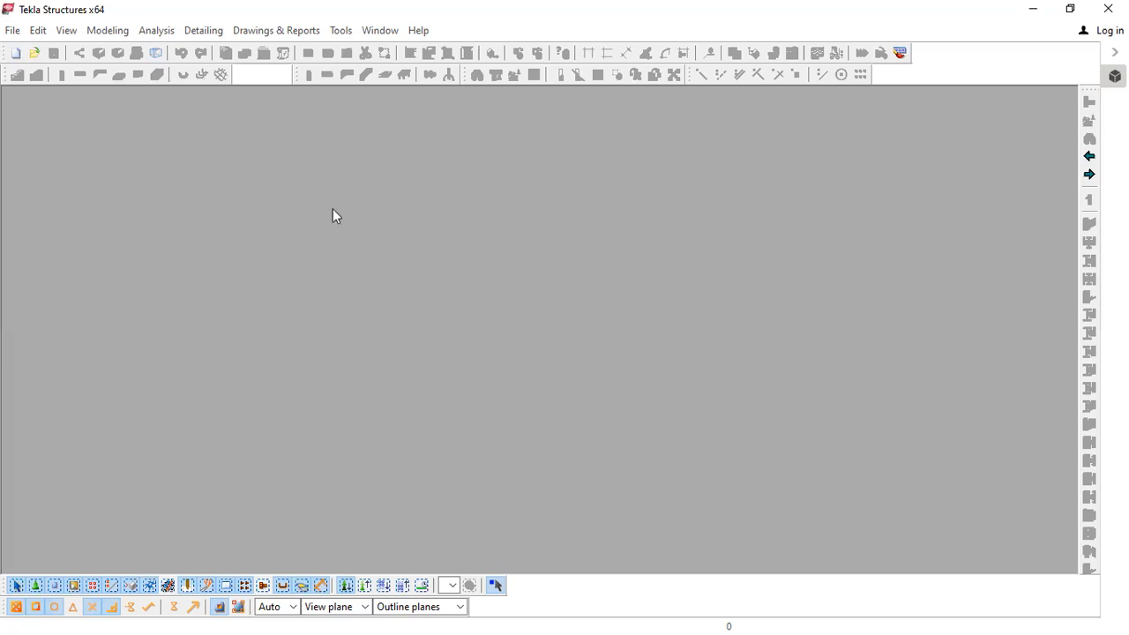
Start a new model and review its save location, keeping the folder C:\TeklaStructuresModels\.
click(18, 33)
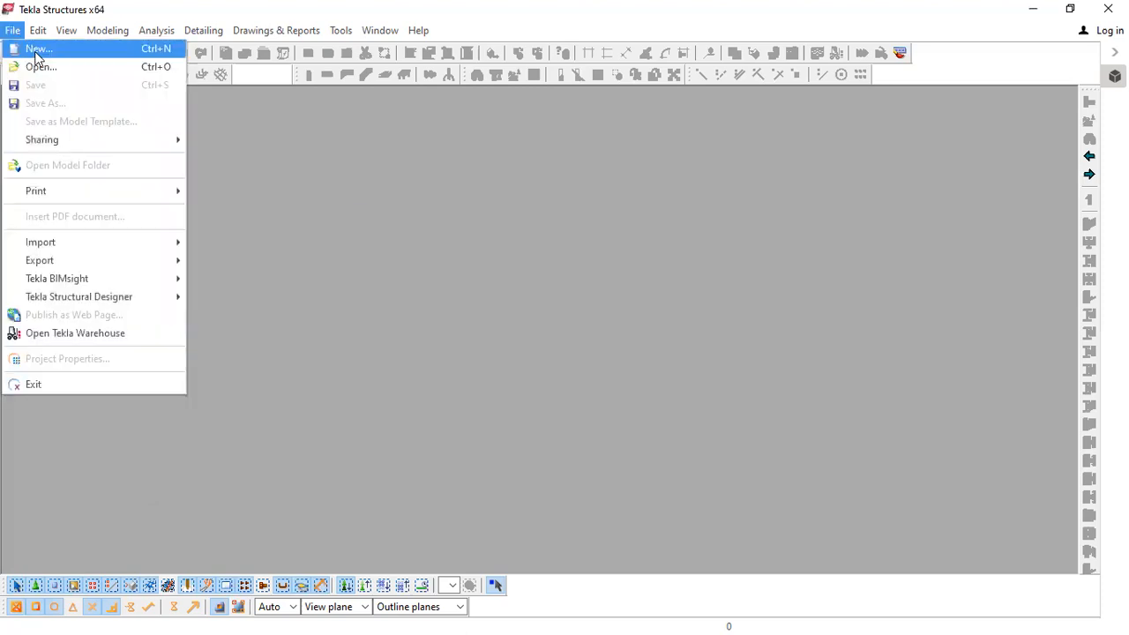
click(36, 54)
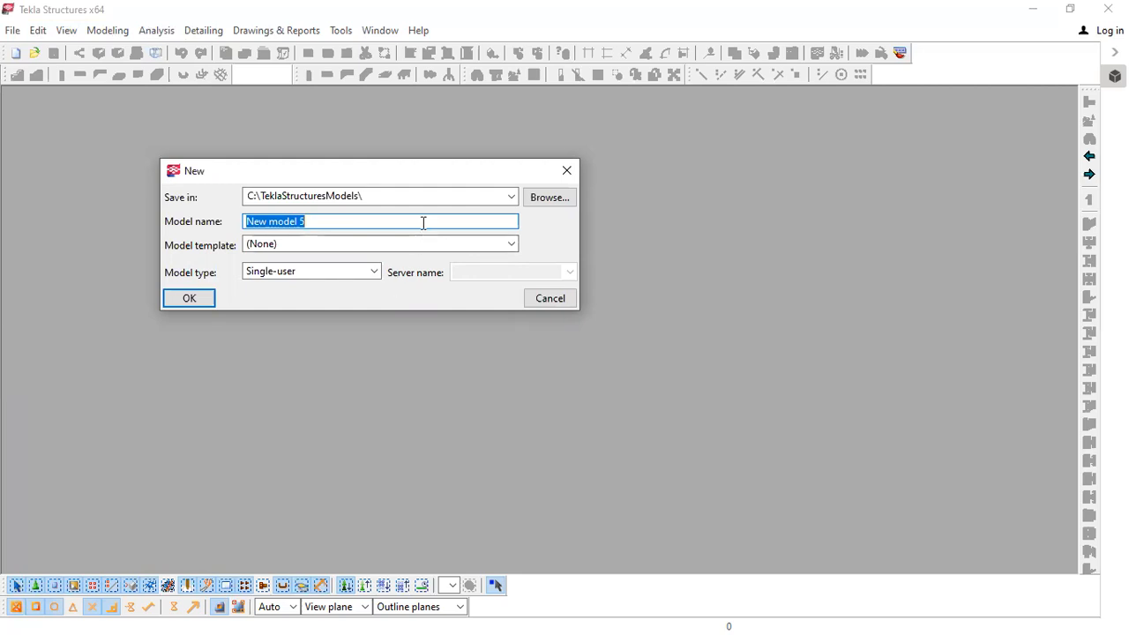
click(556, 199)
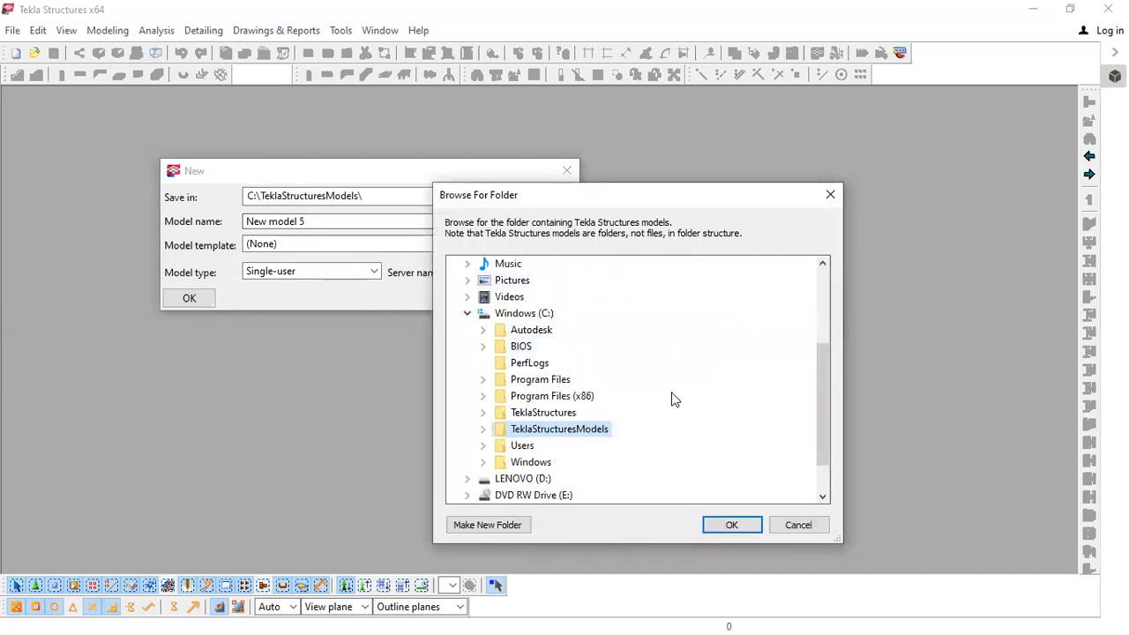
scroll(675, 397, down, 1)
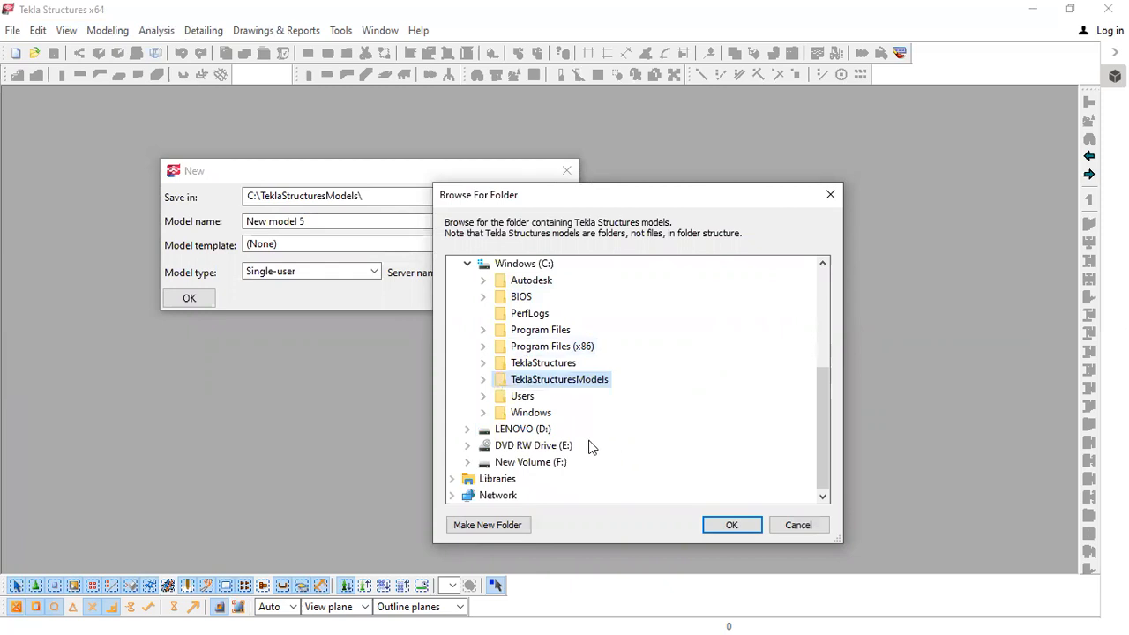
click(813, 528)
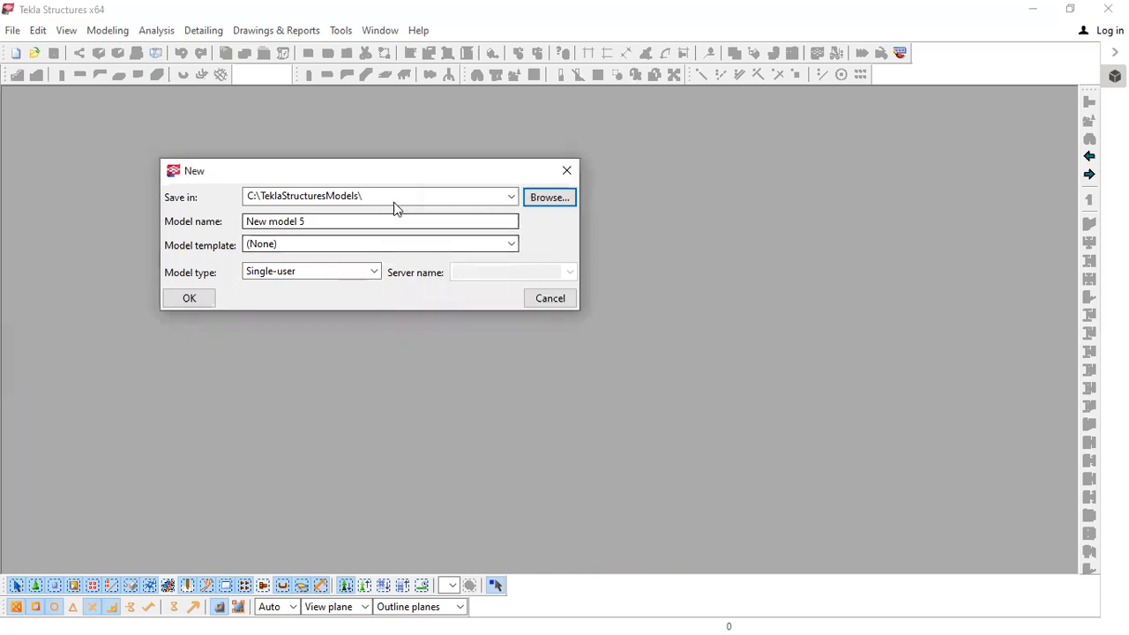
click(290, 196)
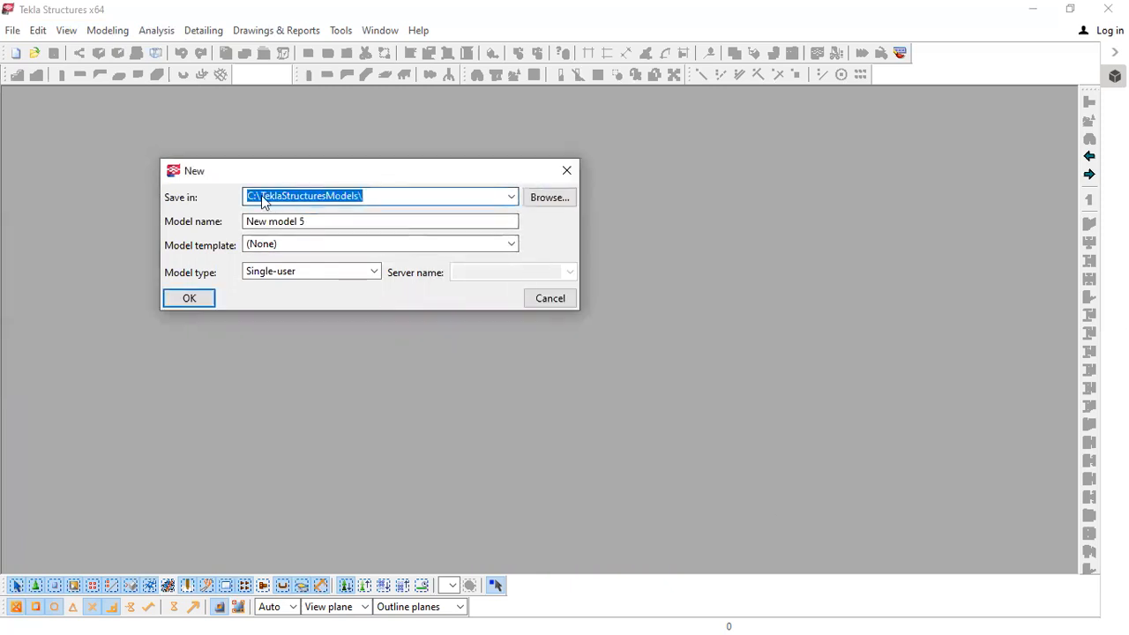
click(385, 201)
Name the new model TRAIN-10.
drag(362, 223, 235, 227)
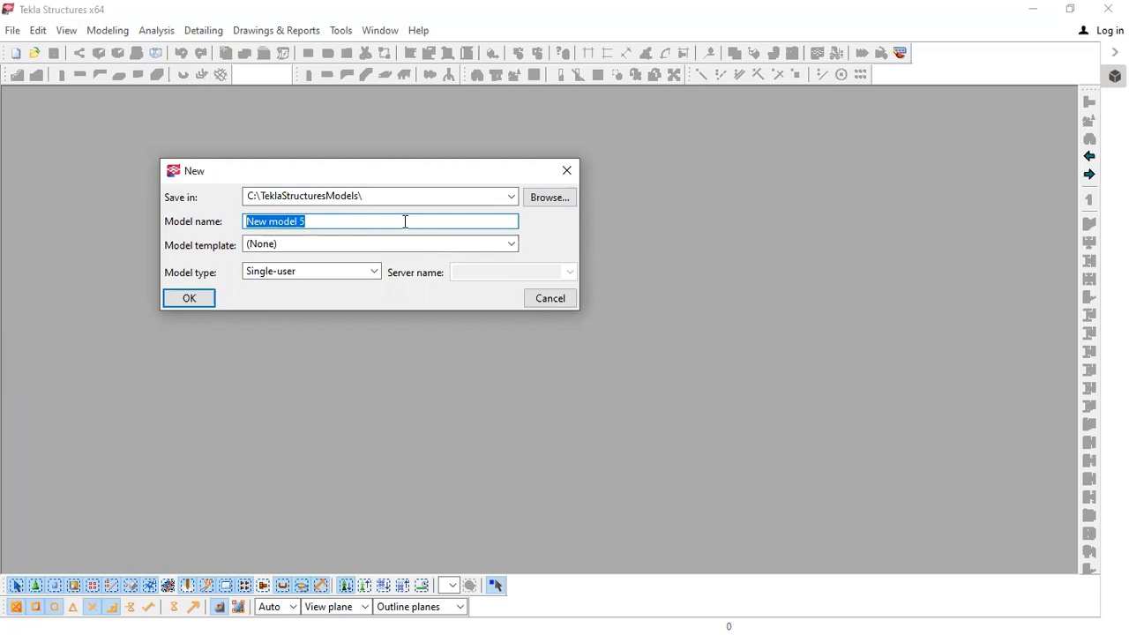
text(tr)
key(BackSpace)
key(BackSpace)
text(TR)
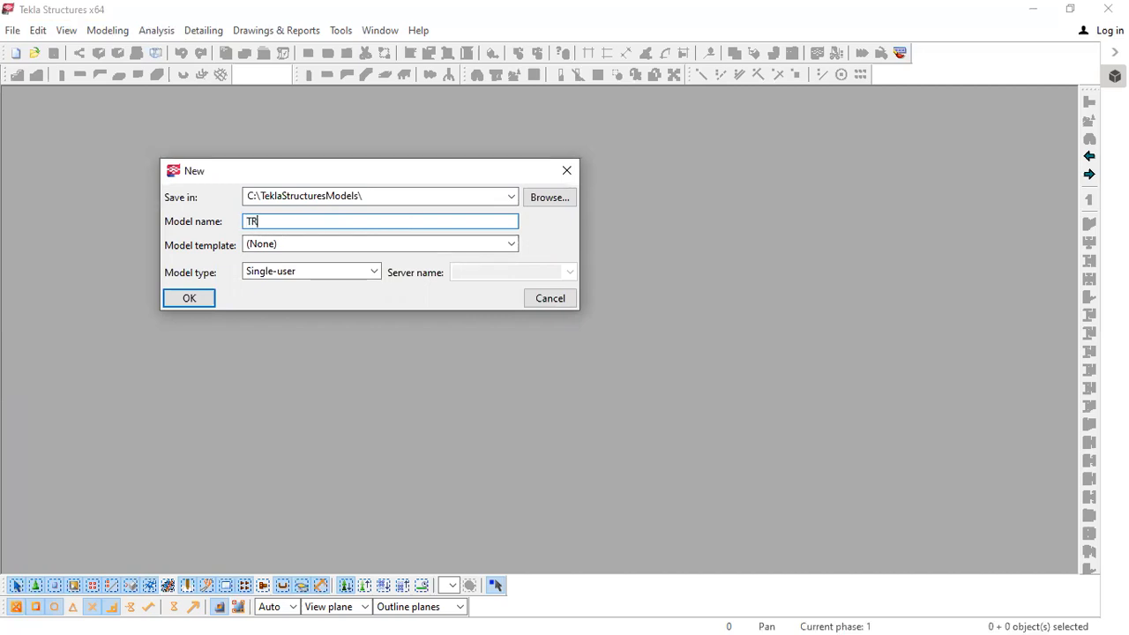
text(AIN)
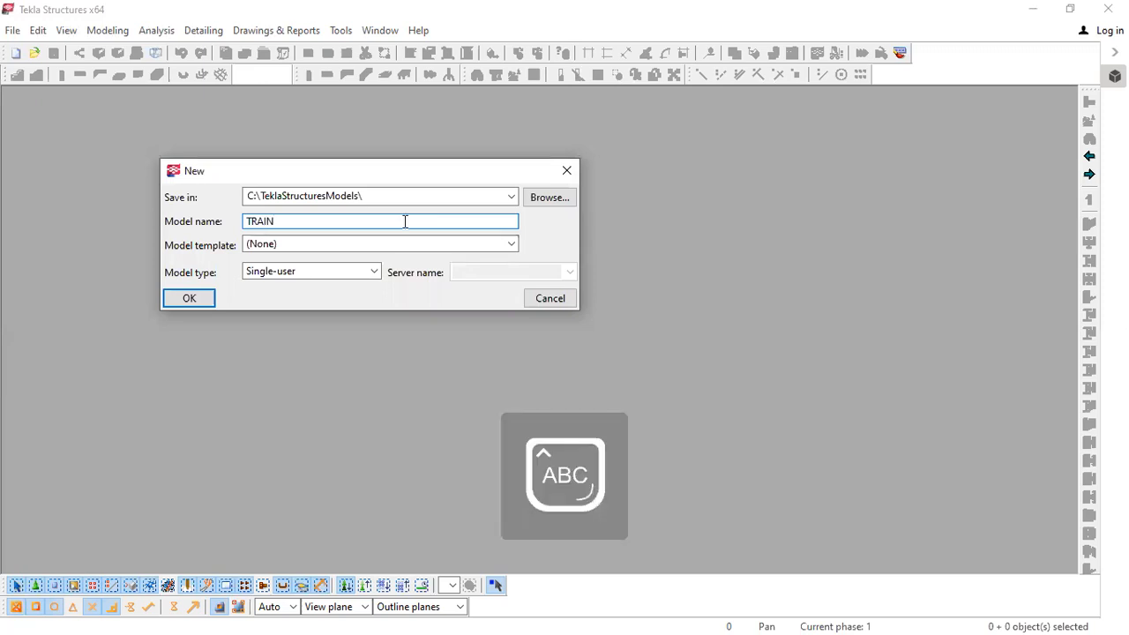
text(-10)
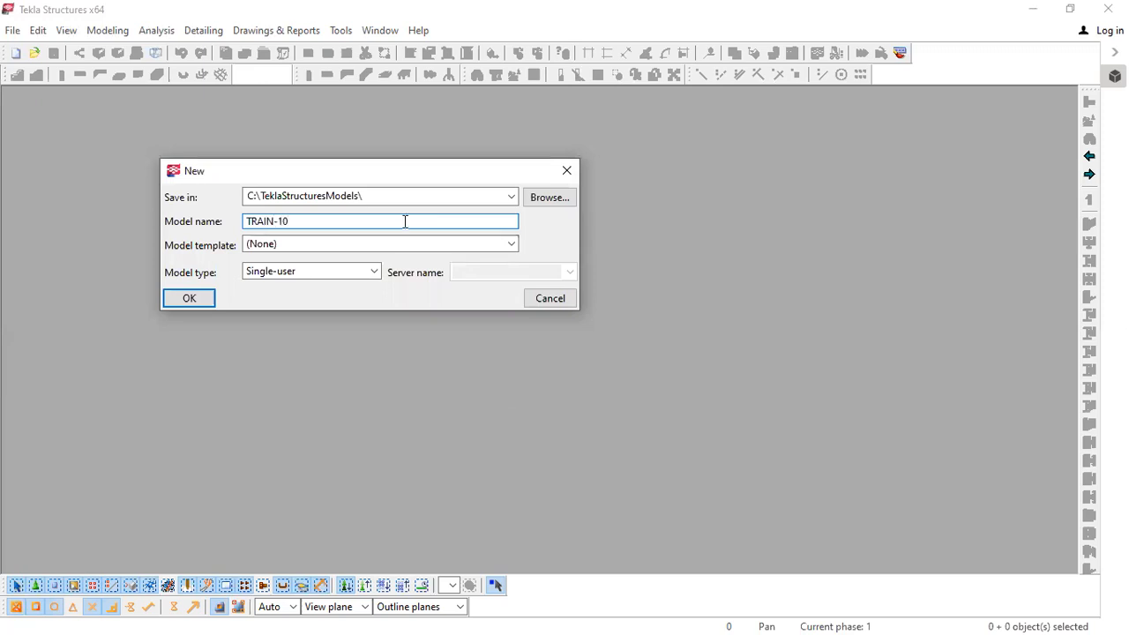
Try the model template 1stStepsWithTeklaStructures-uk, then set the template back to (None).
click(344, 248)
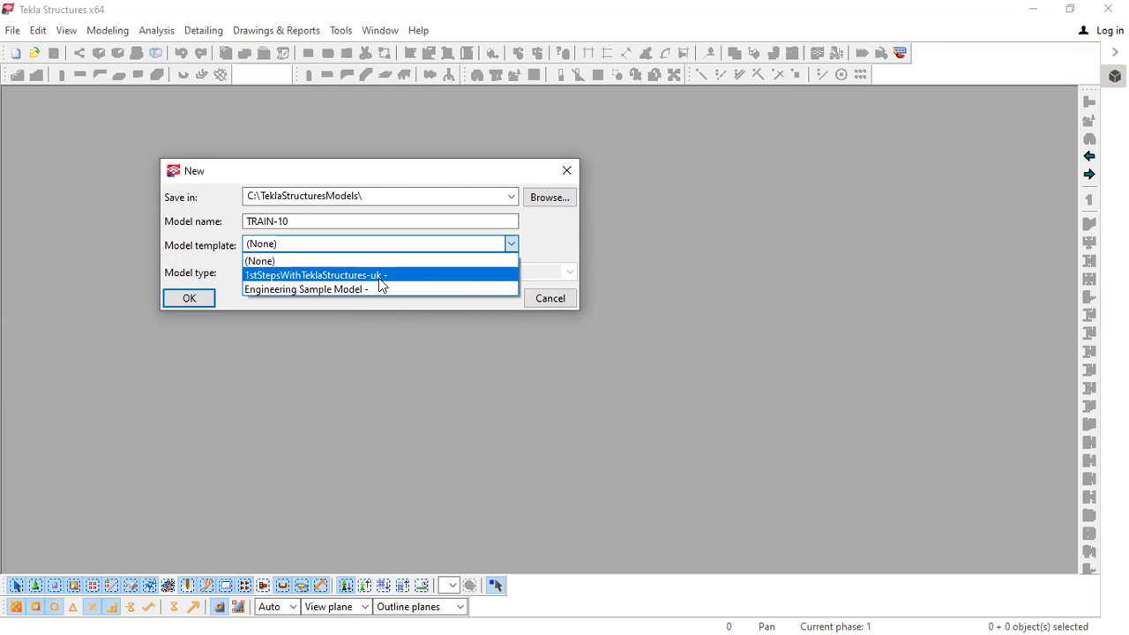
click(470, 274)
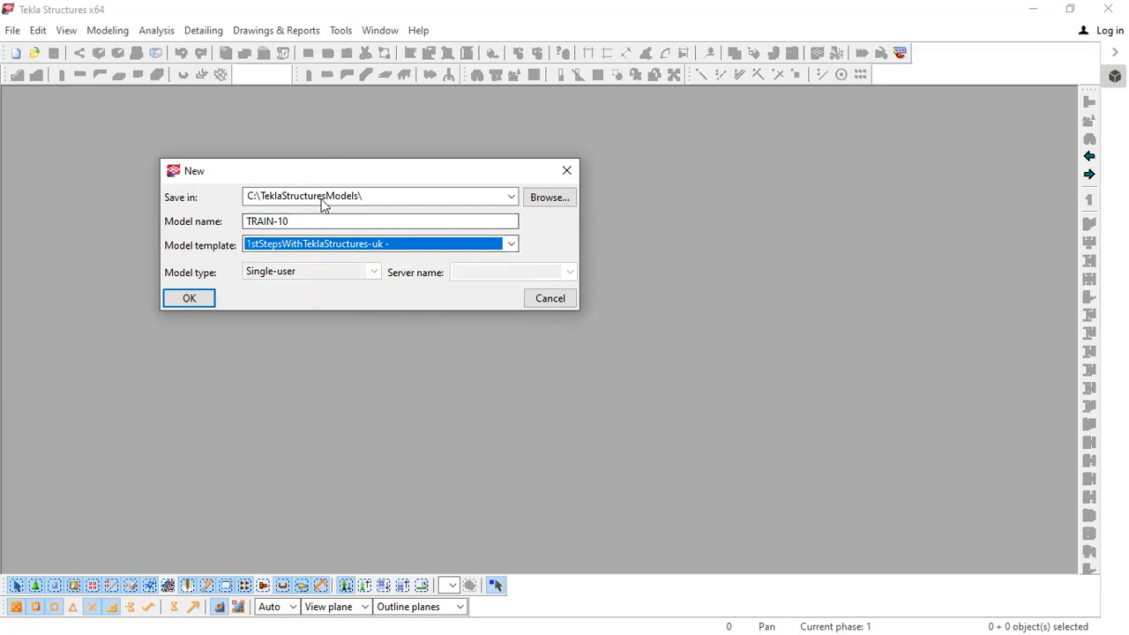
click(370, 249)
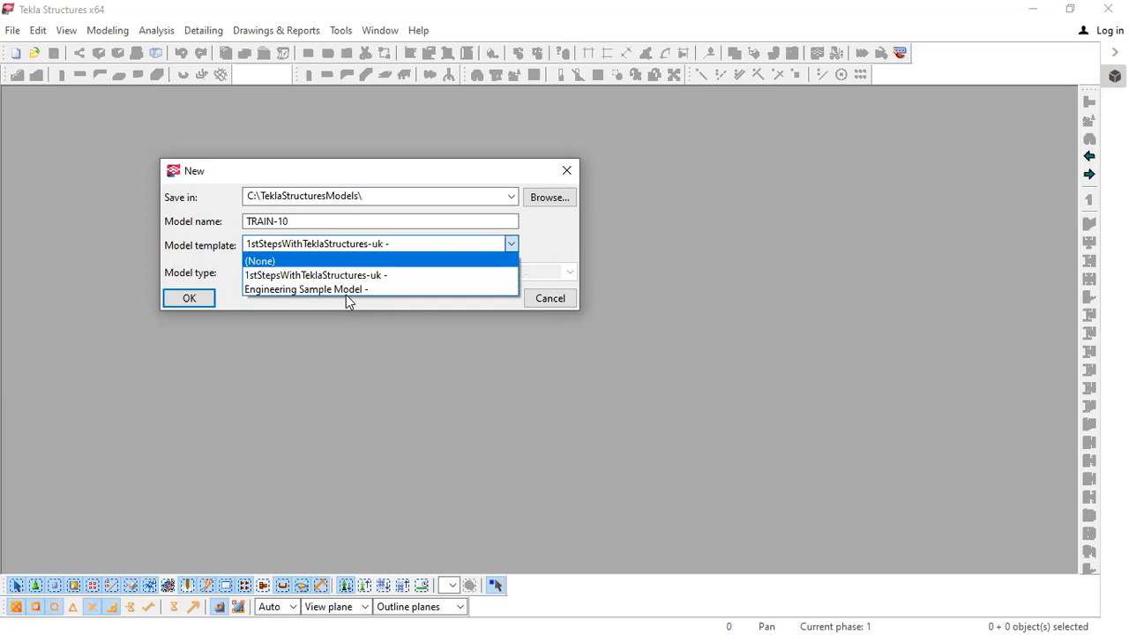
click(335, 263)
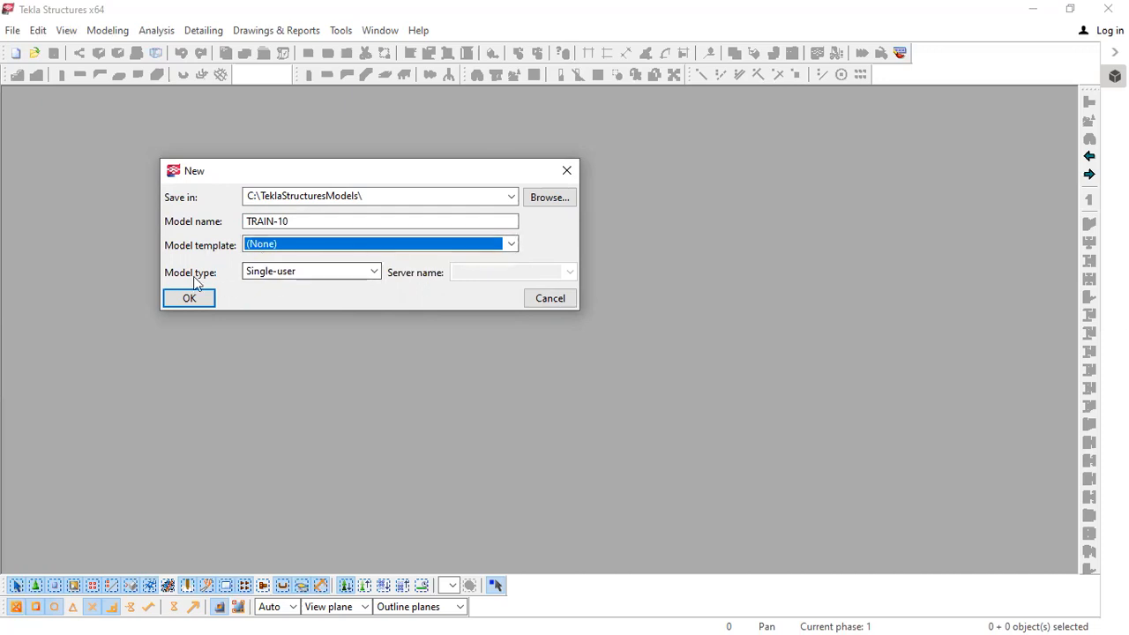
Try the Multi-user model type with app-server and 198.168.1.1 as server names, and clear the server name.
click(322, 272)
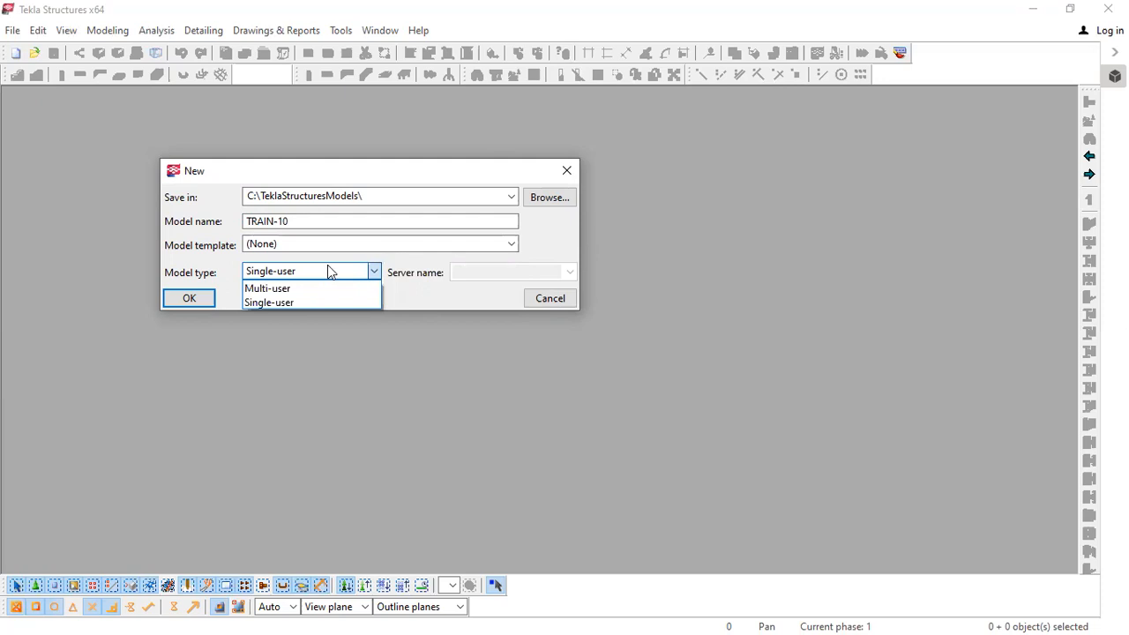
click(327, 270)
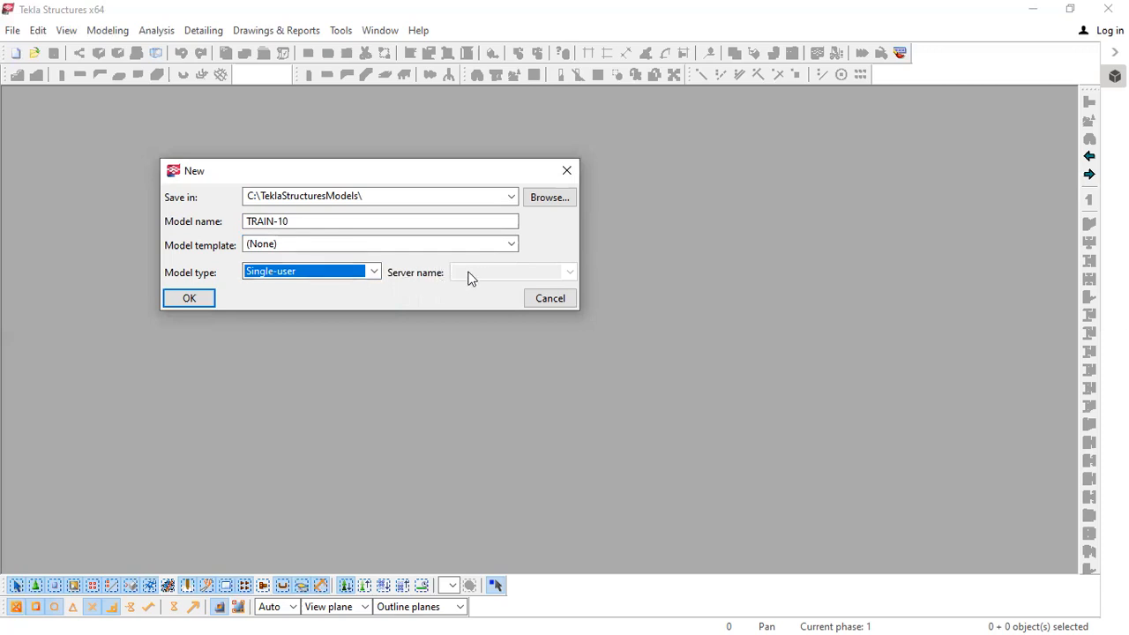
click(374, 274)
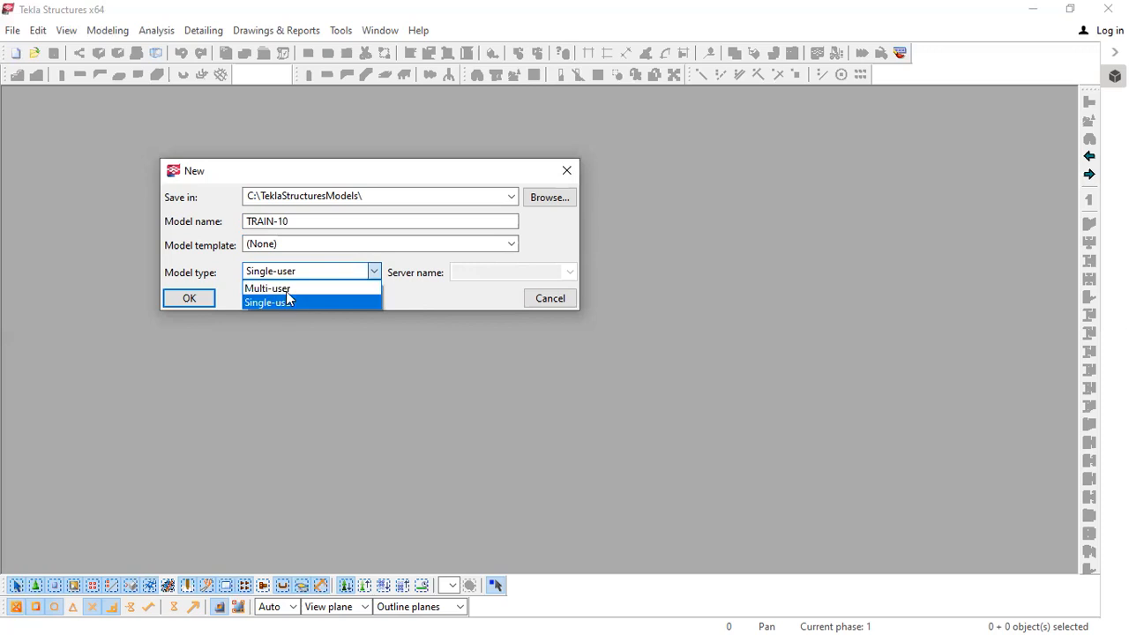
click(286, 289)
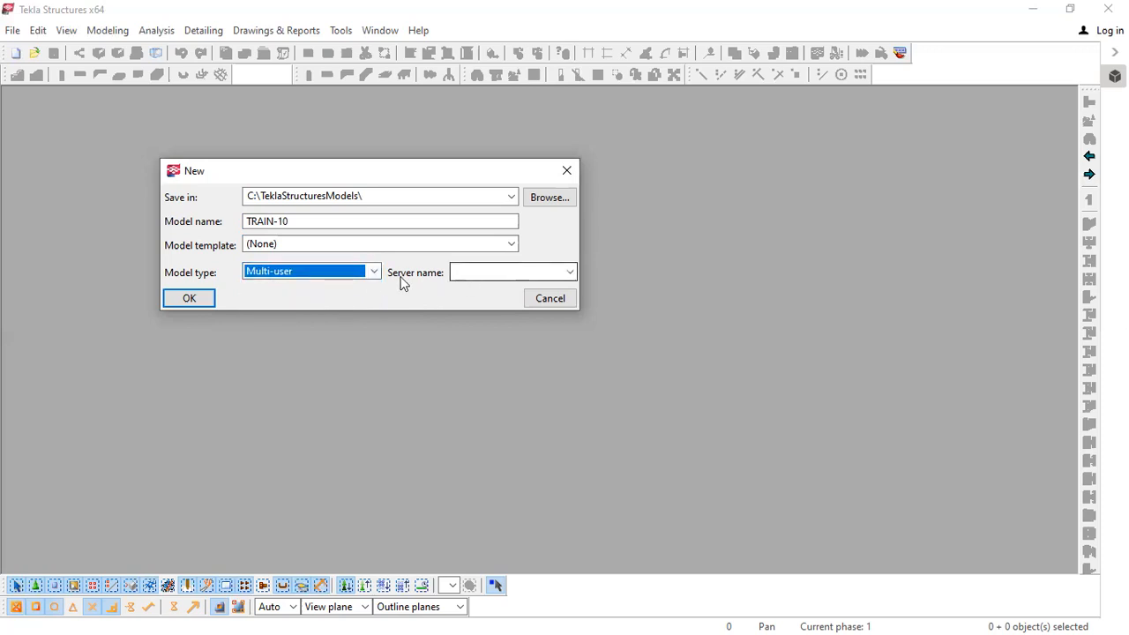
click(464, 273)
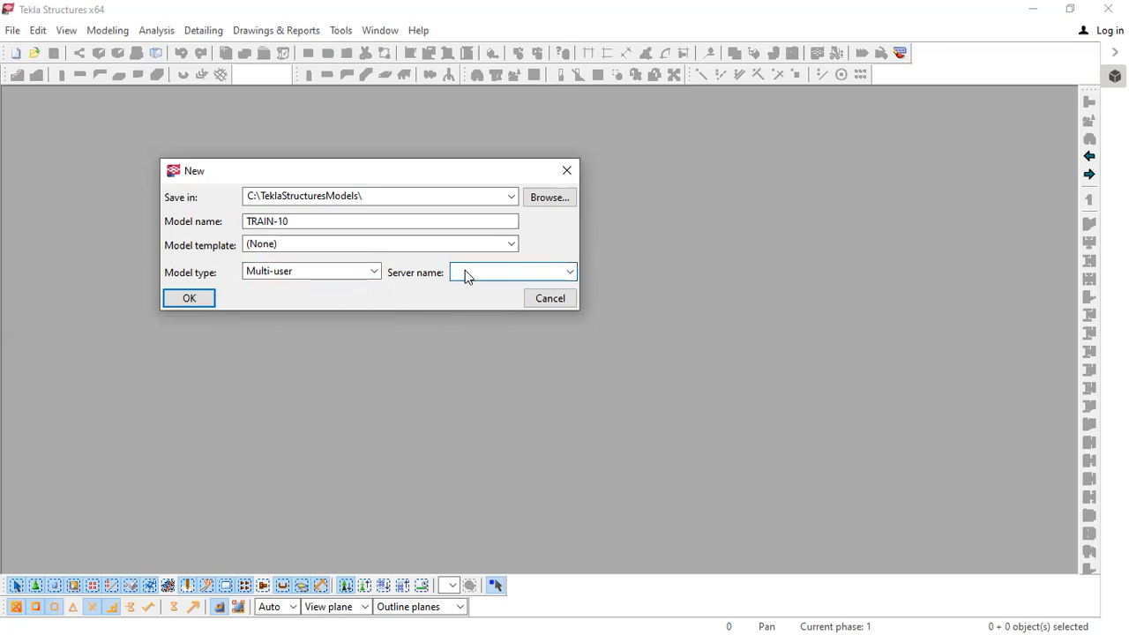
text(app-server)
key(BackSpace)
key(BackSpace)
key(BackSpace)
key(BackSpace)
key(BackSpace)
key(BackSpace)
key(BackSpace)
key(BackSpace)
key(BackSpace)
key(BackSpace)
text(198.168.1.1)
key(BackSpace)
key(BackSpace)
key(BackSpace)
key(BackSpace)
key(BackSpace)
key(BackSpace)
key(BackSpace)
key(BackSpace)
key(BackSpace)
key(BackSpace)
key(BackSpace)
Set the model type to Single-user and create the new model.
click(373, 275)
click(354, 302)
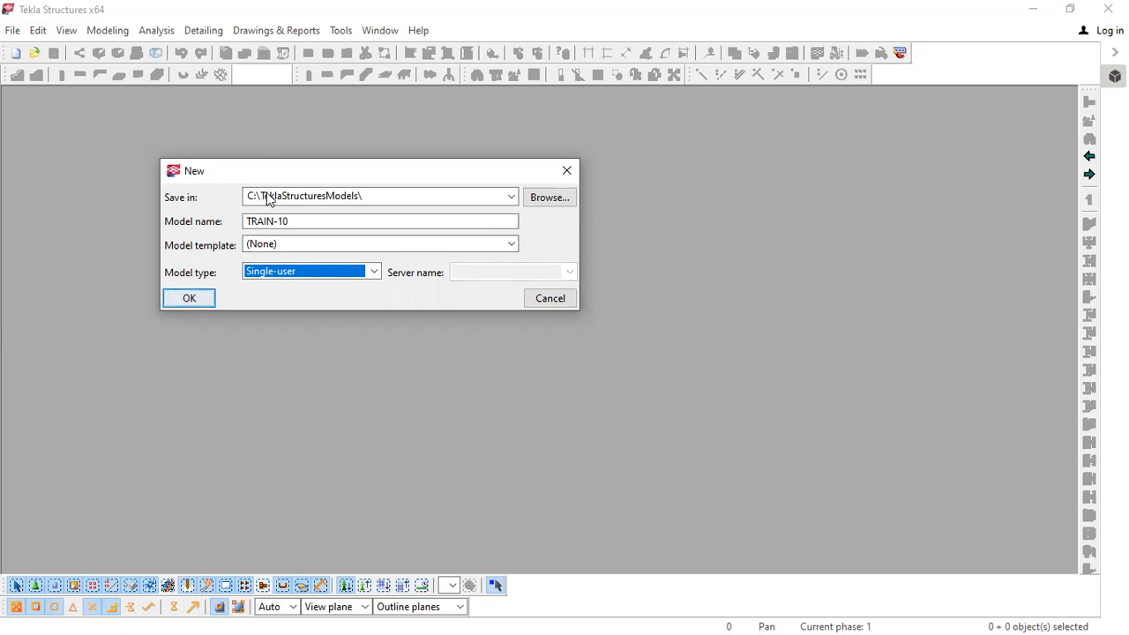
click(198, 305)
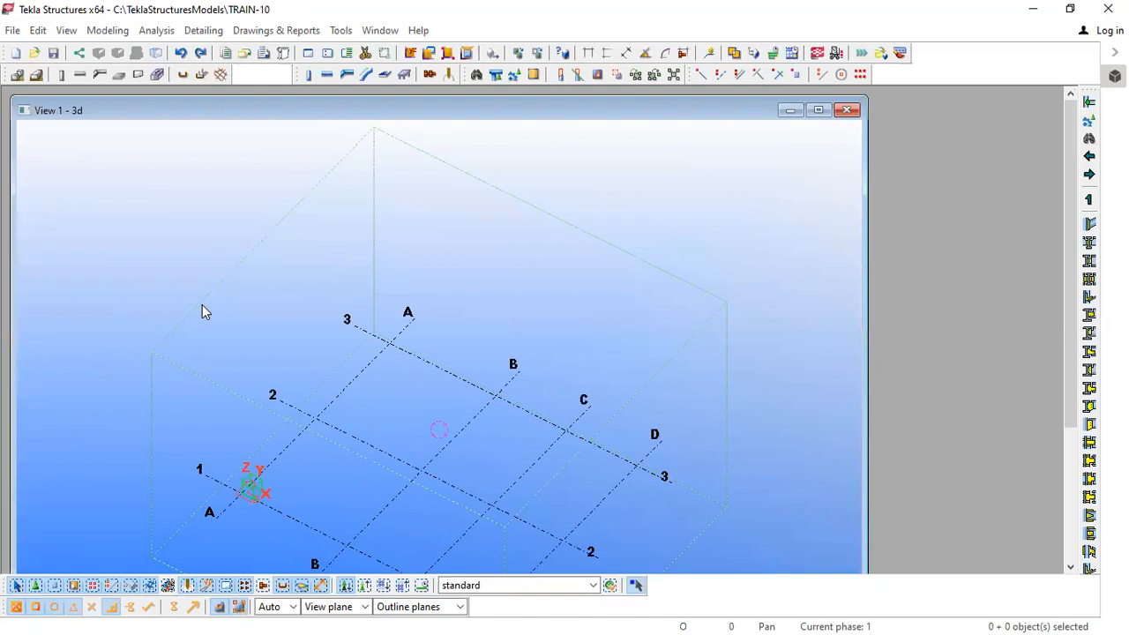
Examine the new model's default 3D view and select its grid.
scroll(333, 291, down, 3)
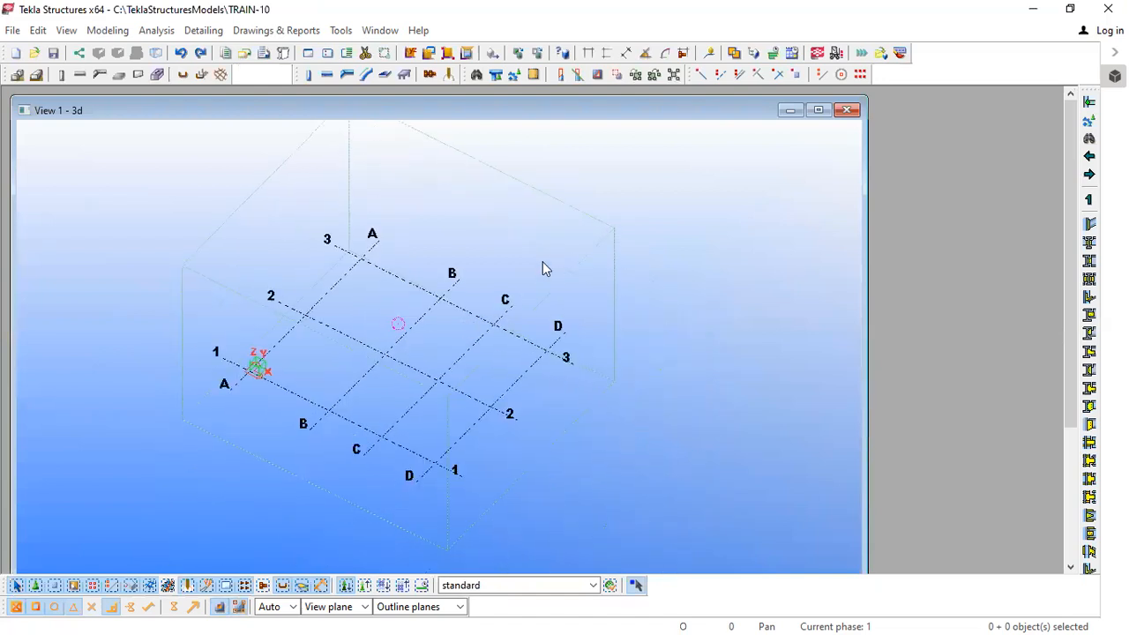
scroll(541, 263, up, 2)
drag(410, 357, 353, 320)
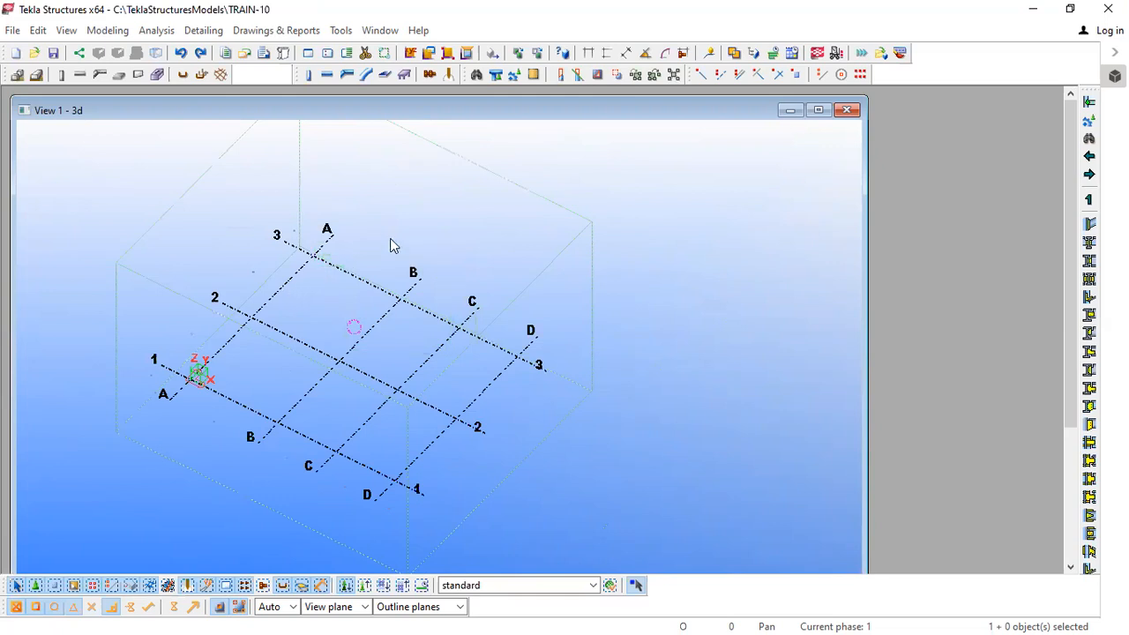
ctrl+middle_drag(488, 285, 486, 295)
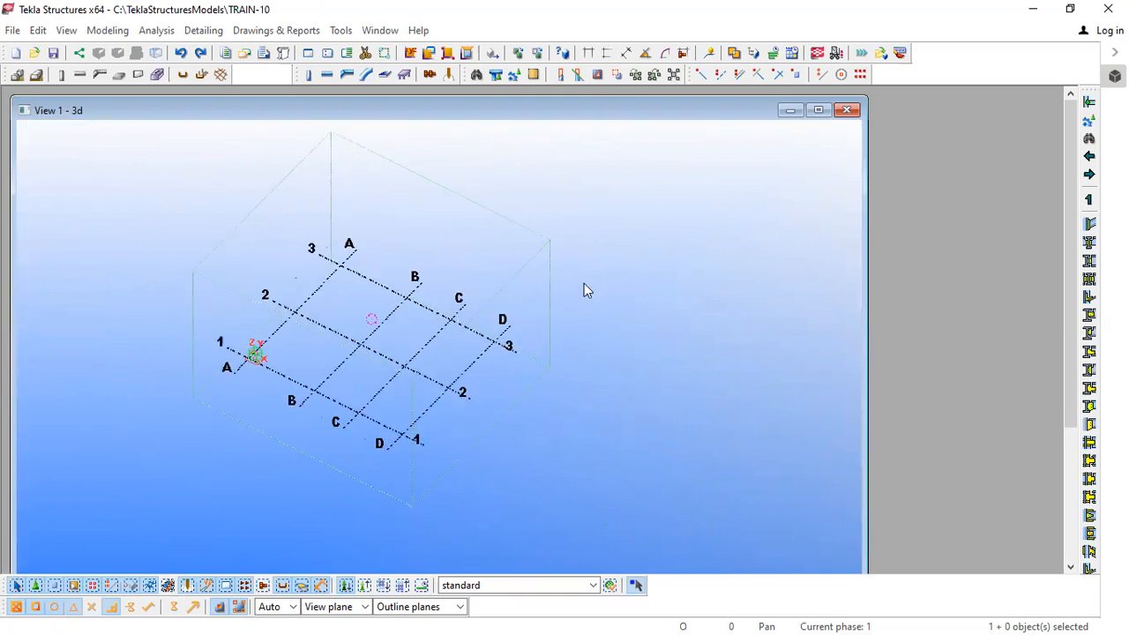
Review the View Properties of the 3D view and close them without making changes.
click(742, 277)
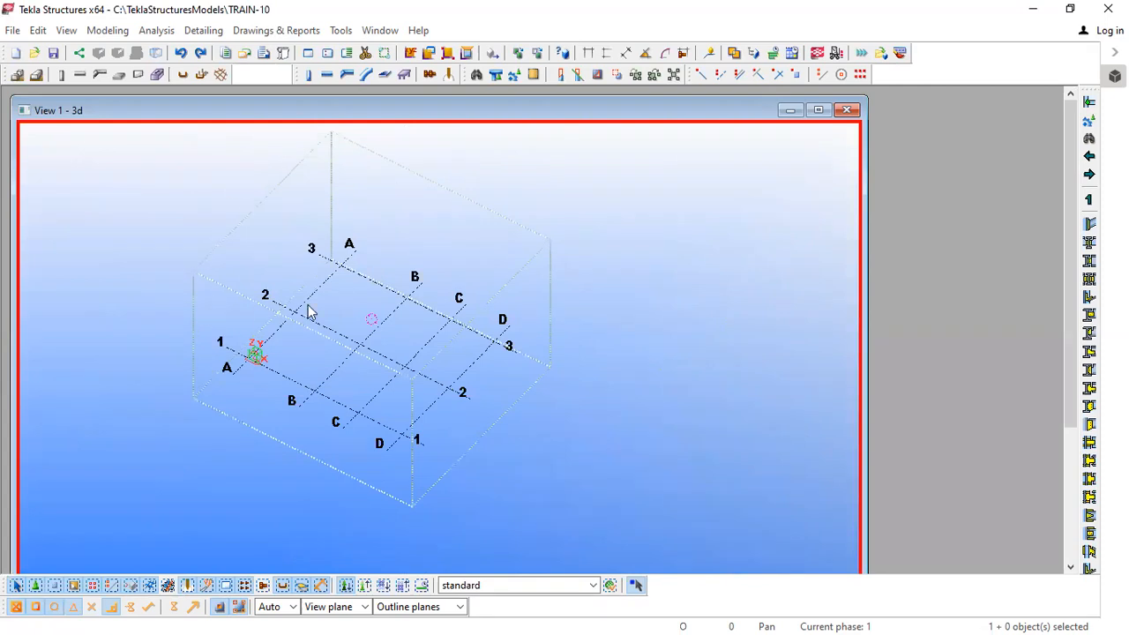
double_click(663, 253)
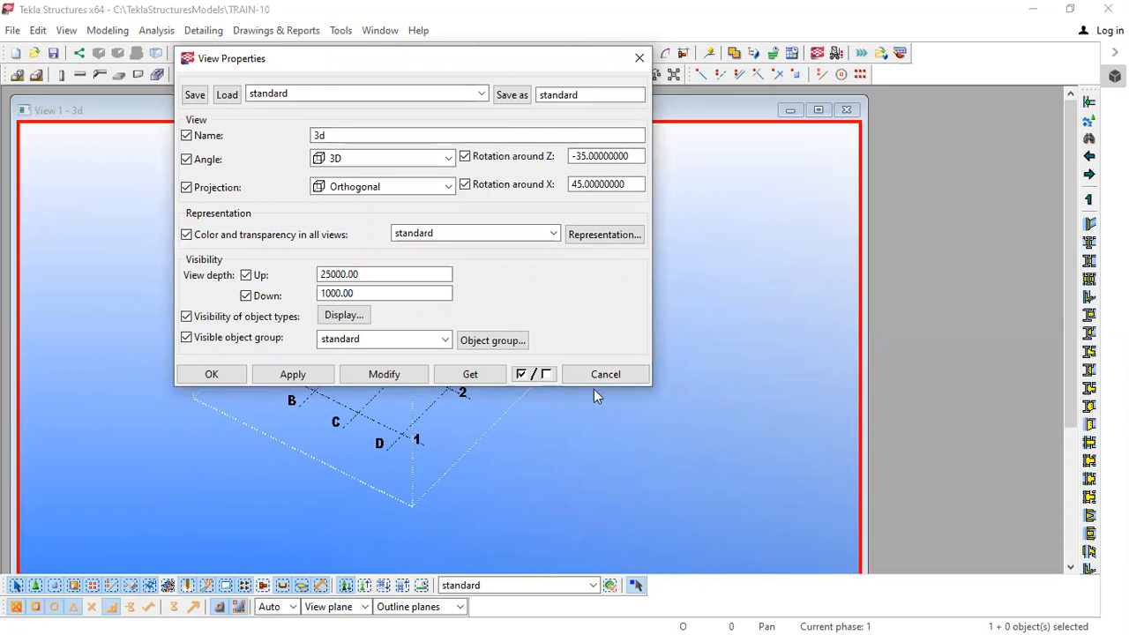
click(617, 374)
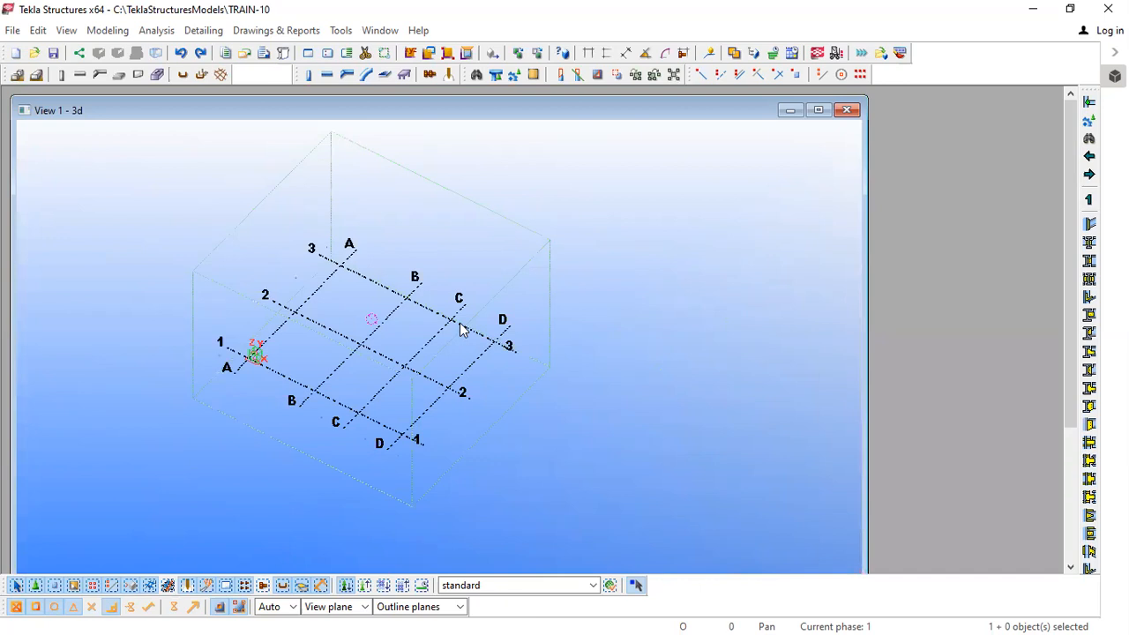
Review the grid's properties and the 3D view's properties, closing both without making changes.
double_click(460, 323)
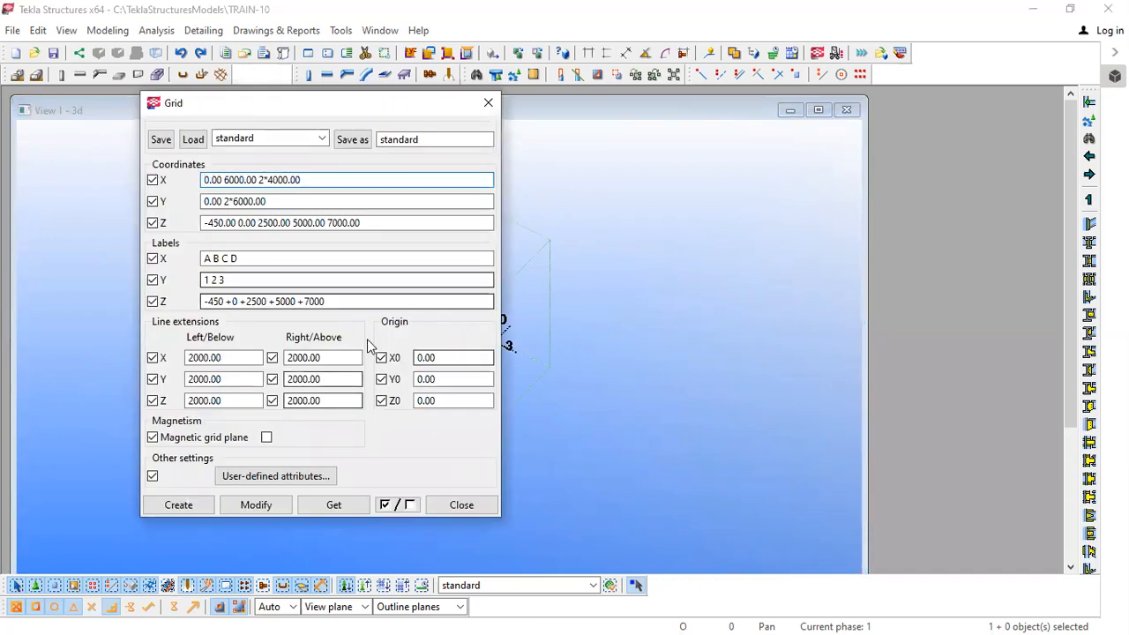
click(475, 509)
double_click(650, 404)
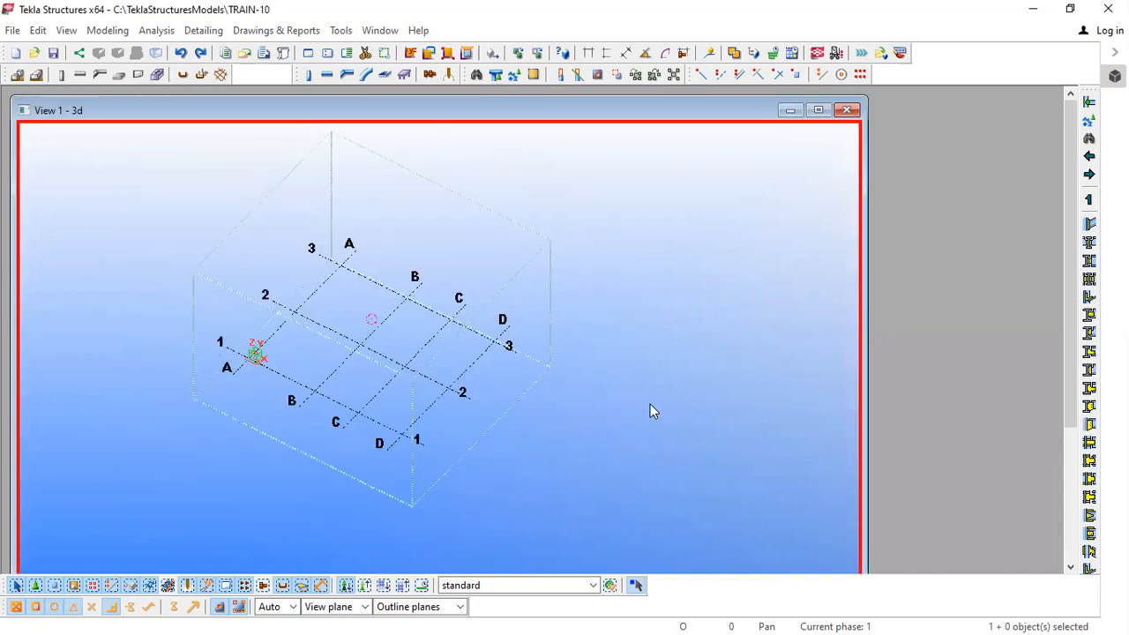
click(632, 378)
double_click(688, 255)
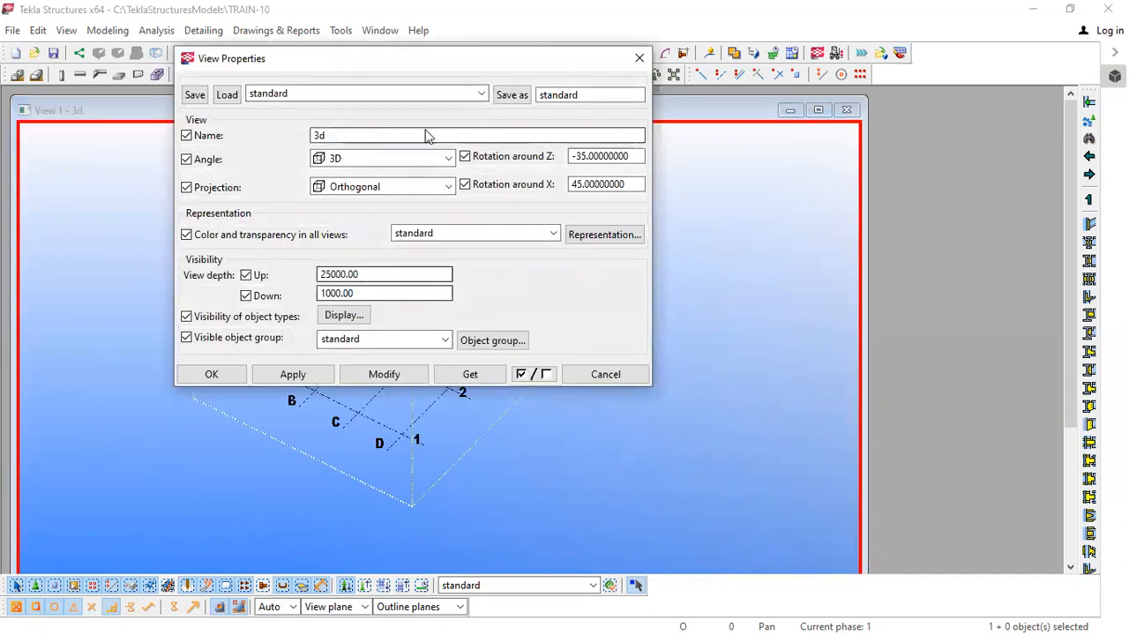
click(626, 381)
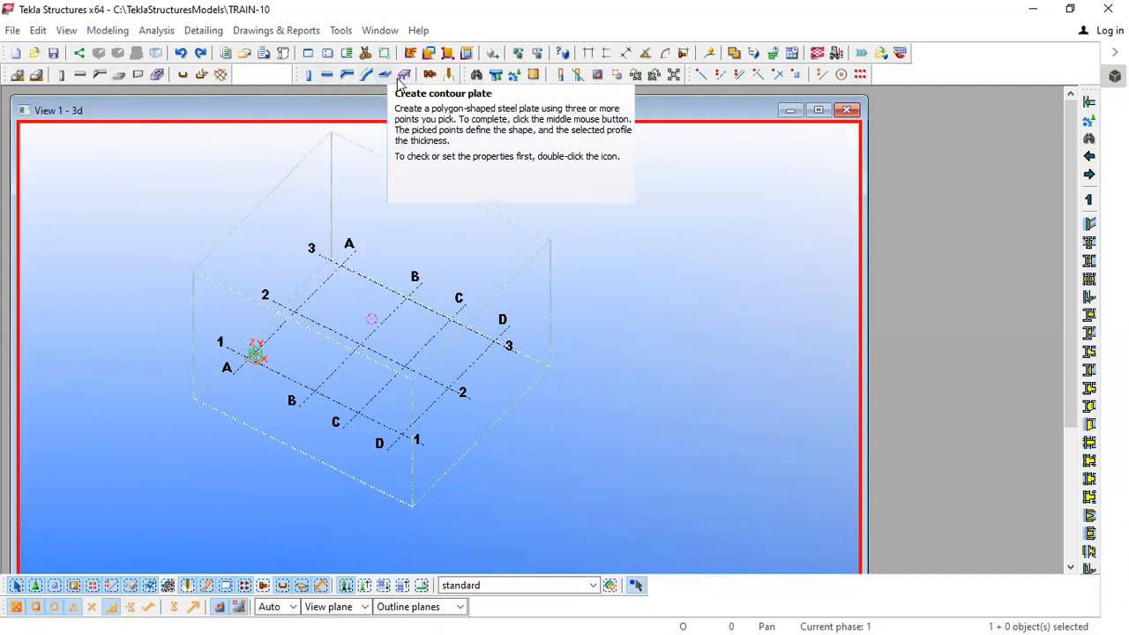
Open the Column and Beam properties side by side, and start the steel polybeam and curved beam commands.
double_click(309, 76)
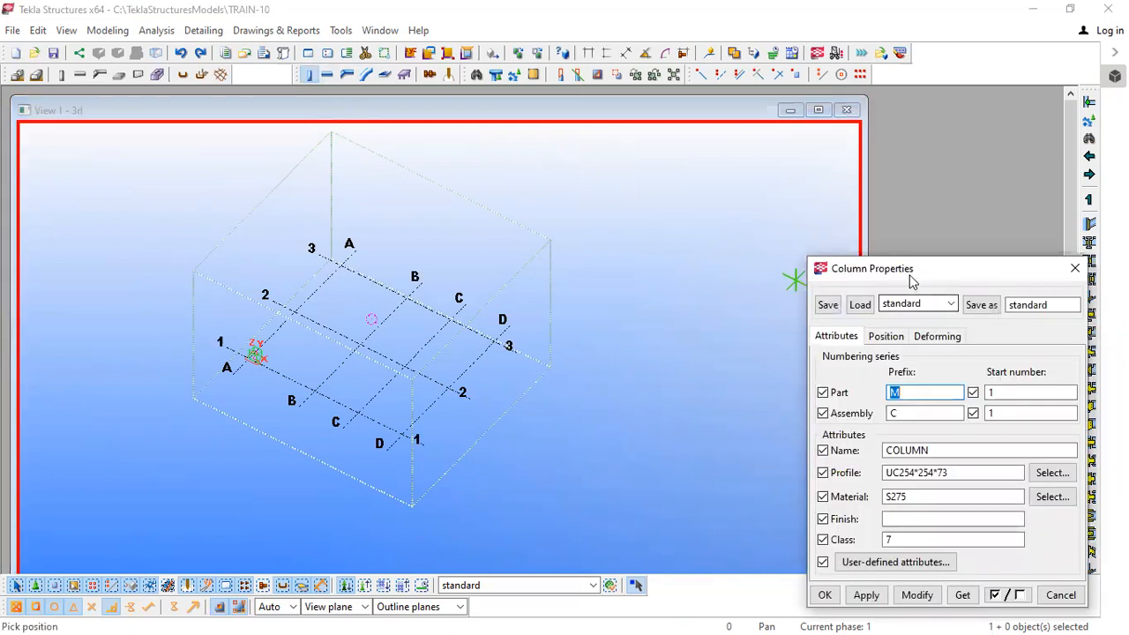
drag(911, 278, 181, 171)
double_click(327, 74)
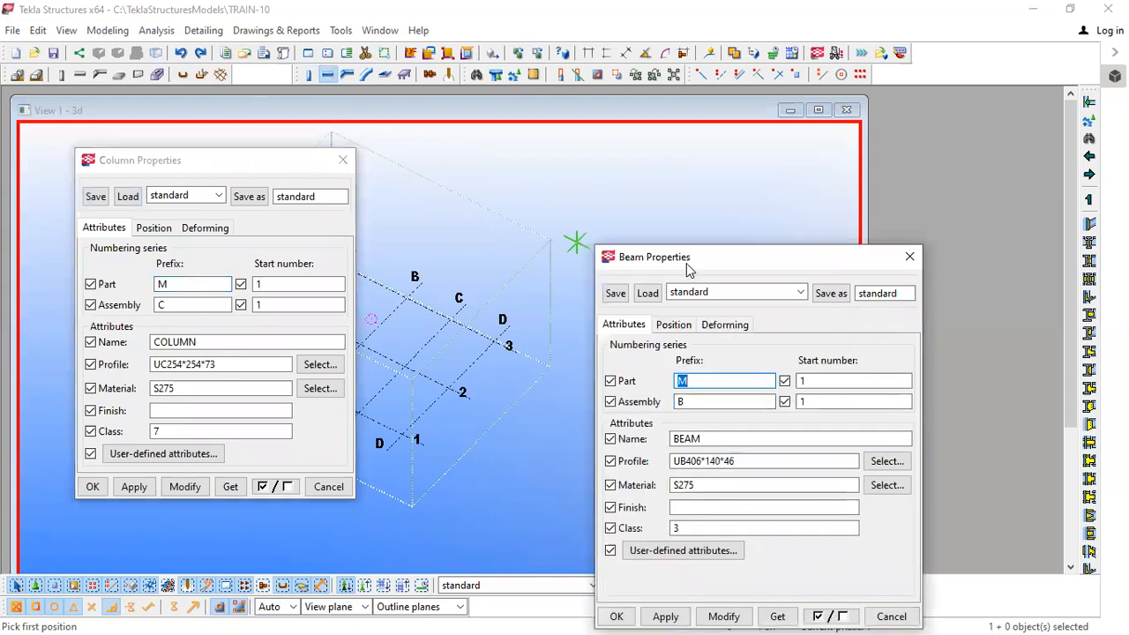
drag(688, 269, 458, 166)
click(348, 76)
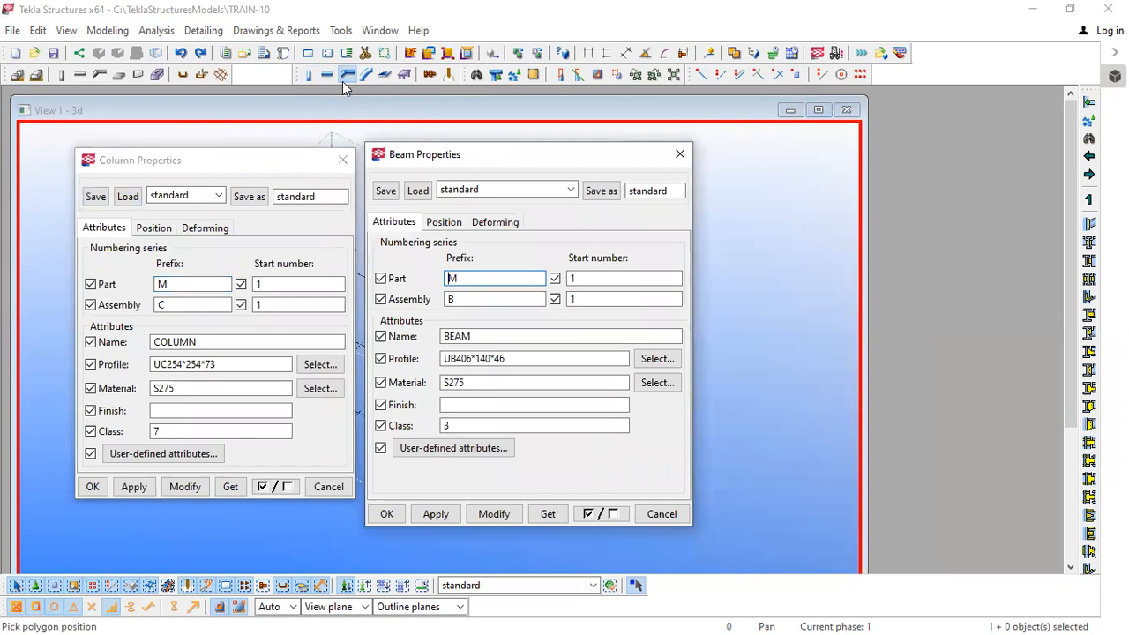
click(365, 76)
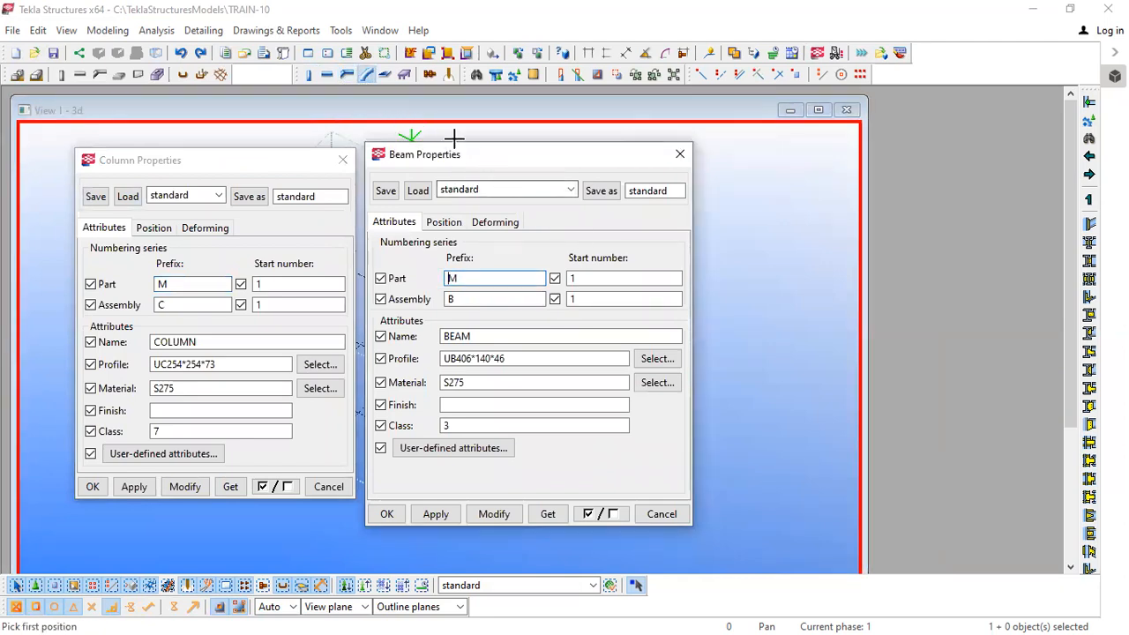
Open the Contour Plate and Item properties alongside the column and beam properties for comparison.
double_click(384, 77)
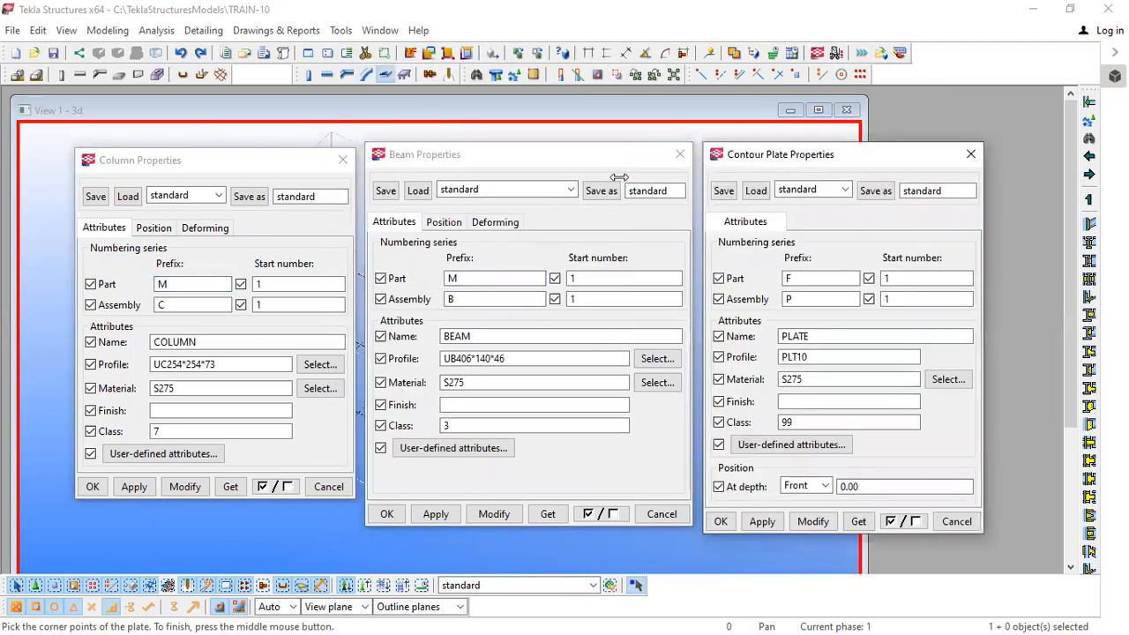
double_click(405, 77)
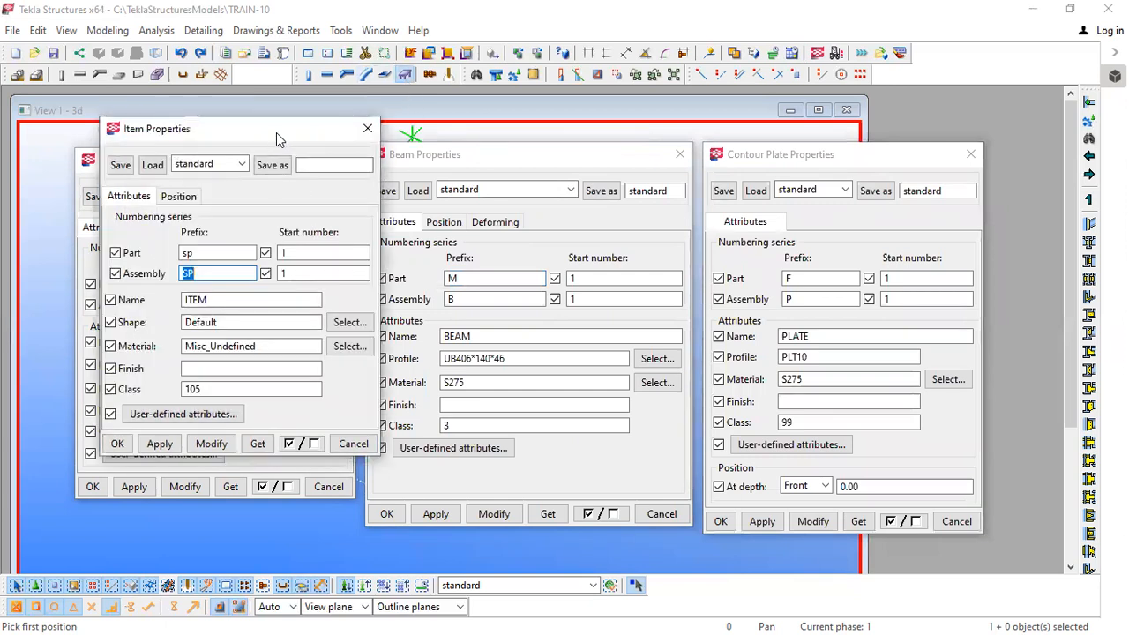
drag(276, 133, 620, 70)
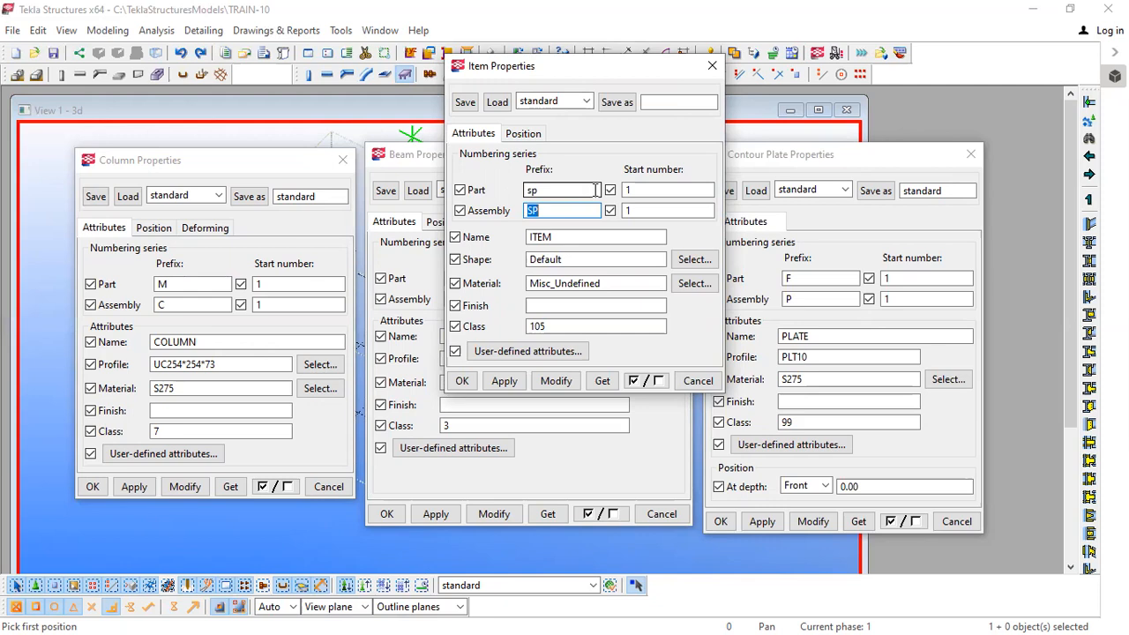
Review the item's Shape Catalog and the file types supported for shape import, and cancel without importing.
click(693, 260)
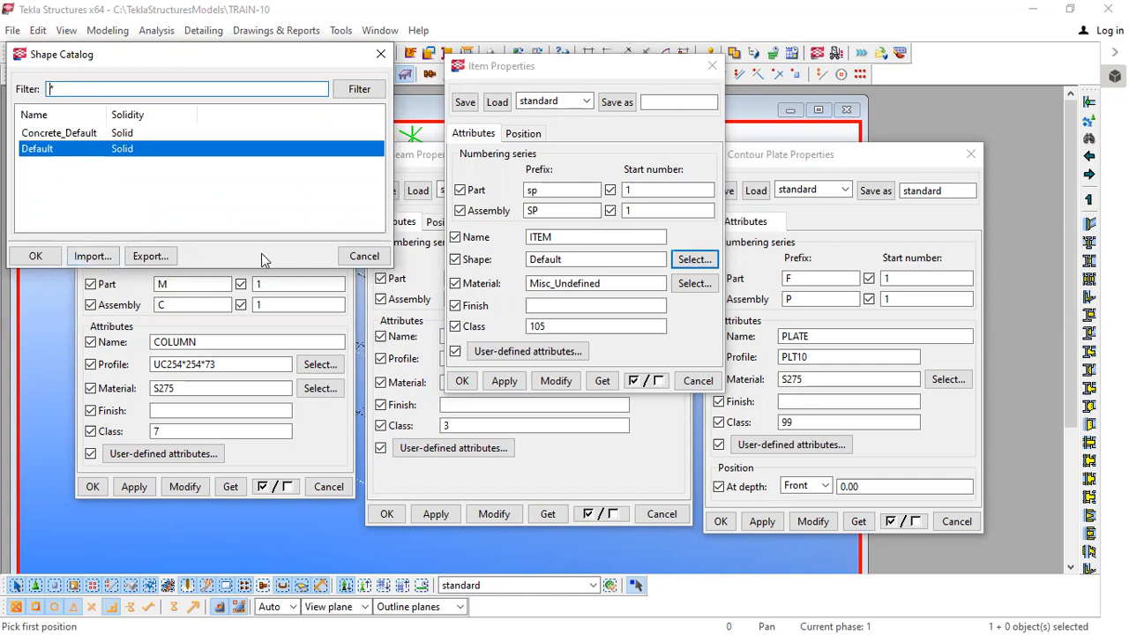
click(364, 256)
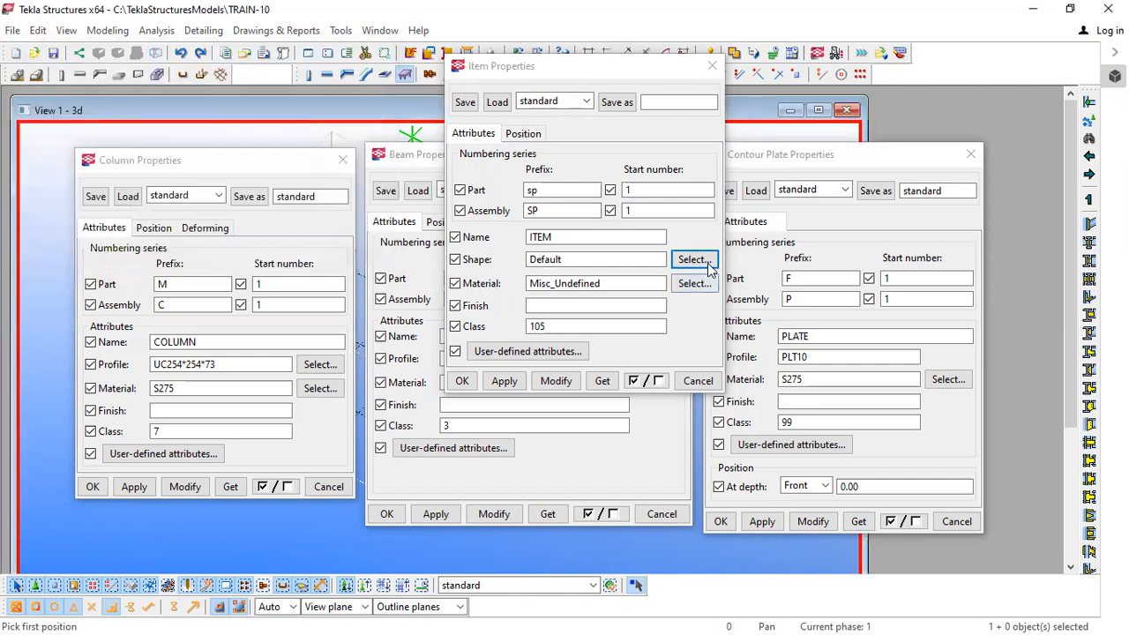
click(706, 264)
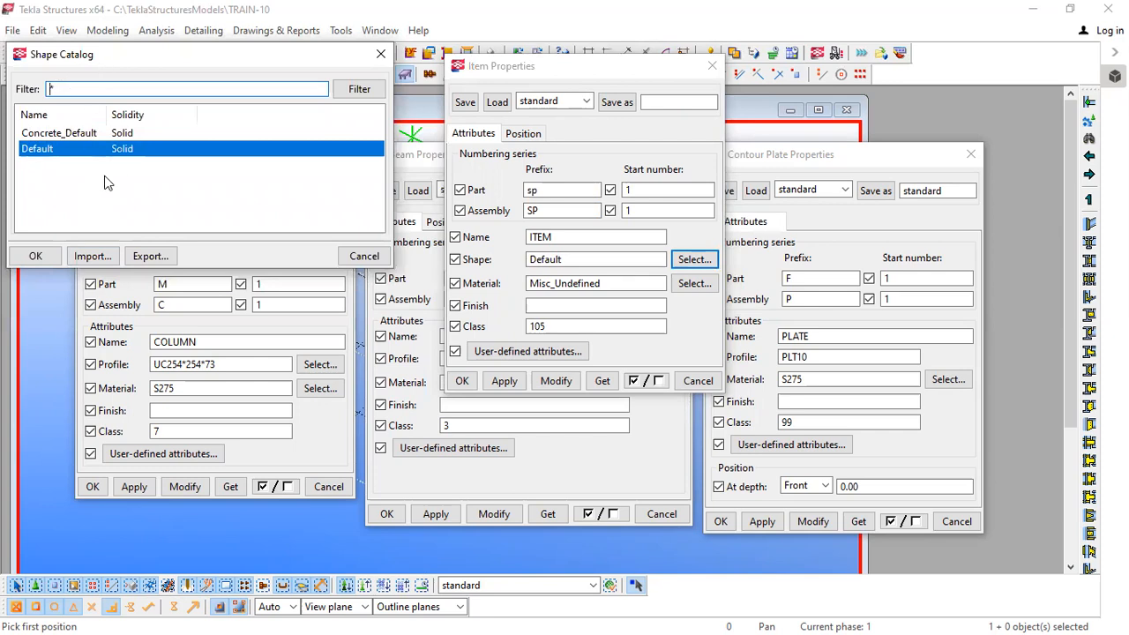
click(93, 256)
click(591, 470)
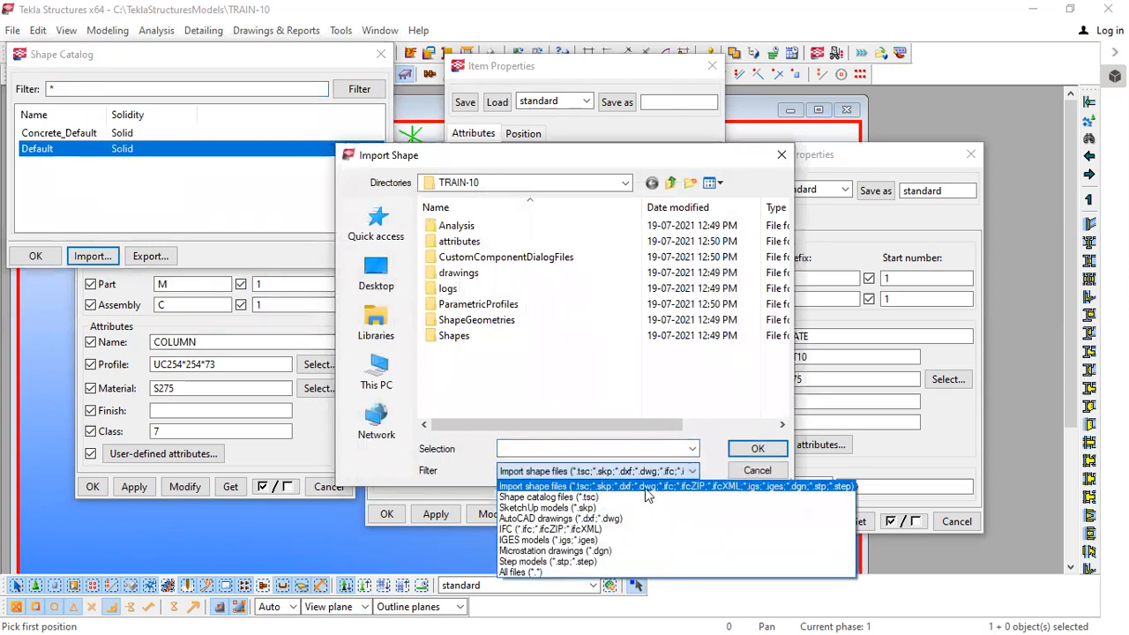
click(760, 472)
click(756, 470)
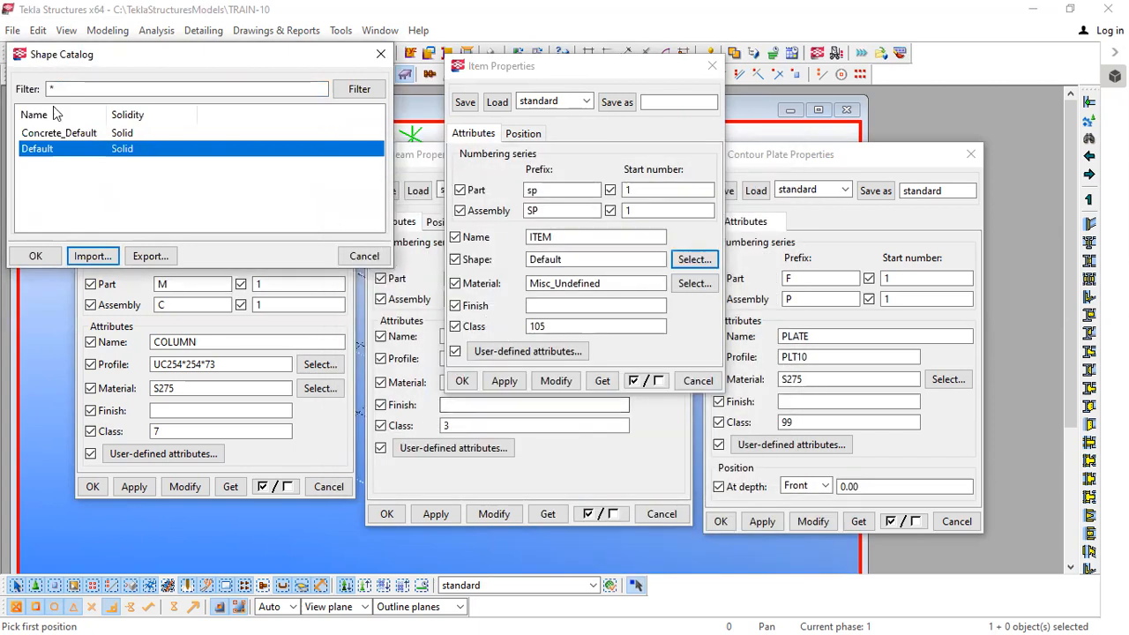
click(364, 256)
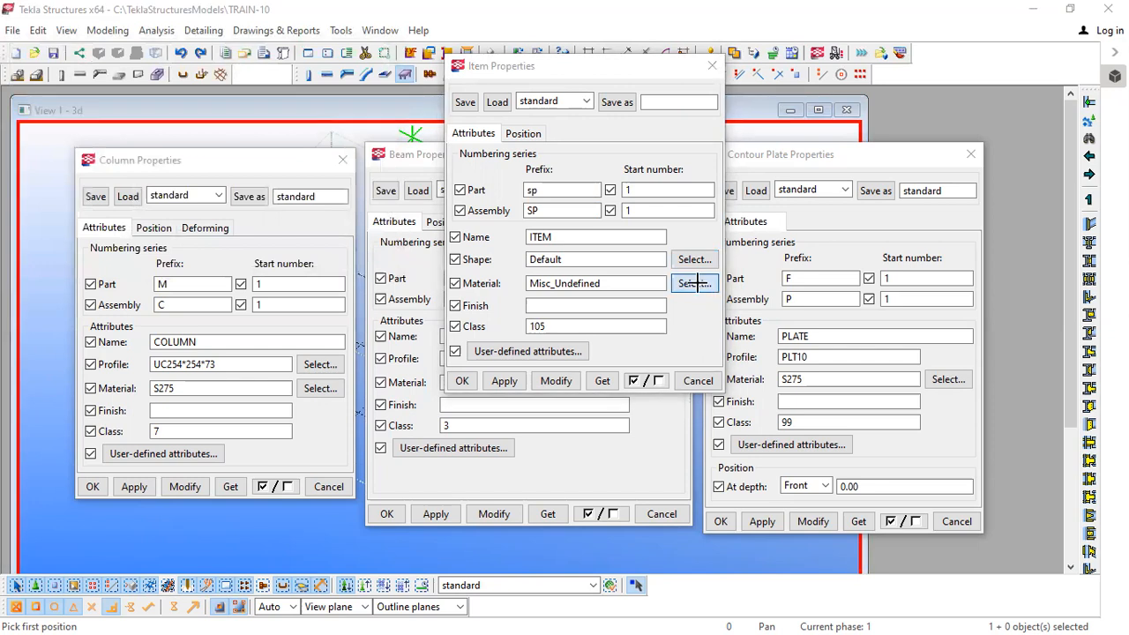
Browse the Miscellaneous materials available for the item and close the material selection without changing it.
click(694, 283)
scroll(255, 322, up, 2)
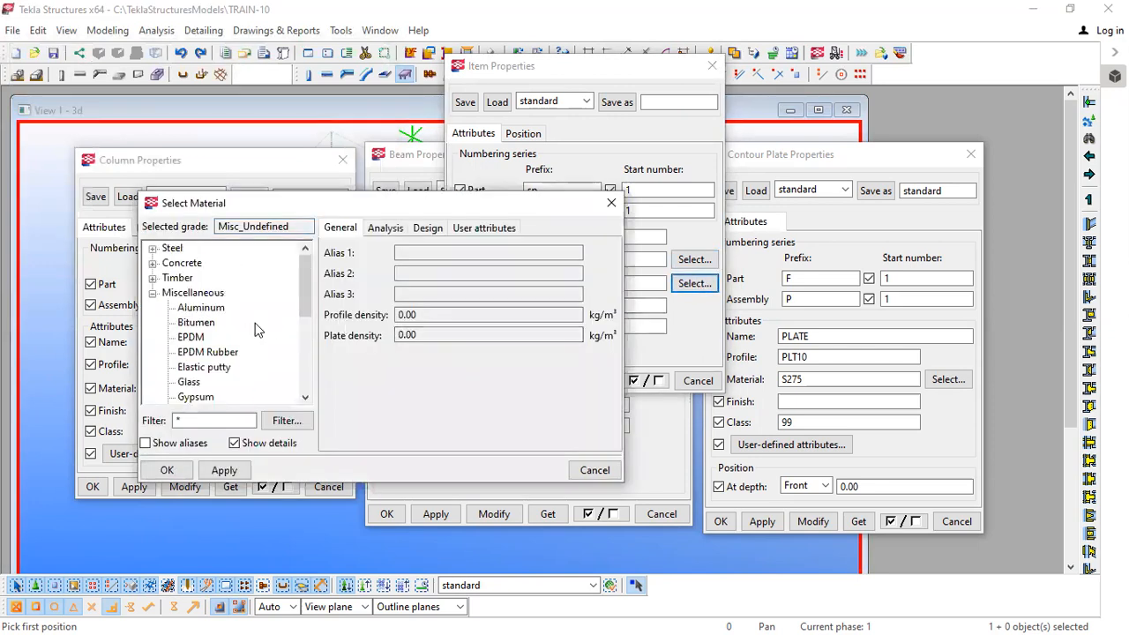
scroll(255, 323, down, 6)
scroll(255, 322, up, 6)
scroll(232, 307, down, 6)
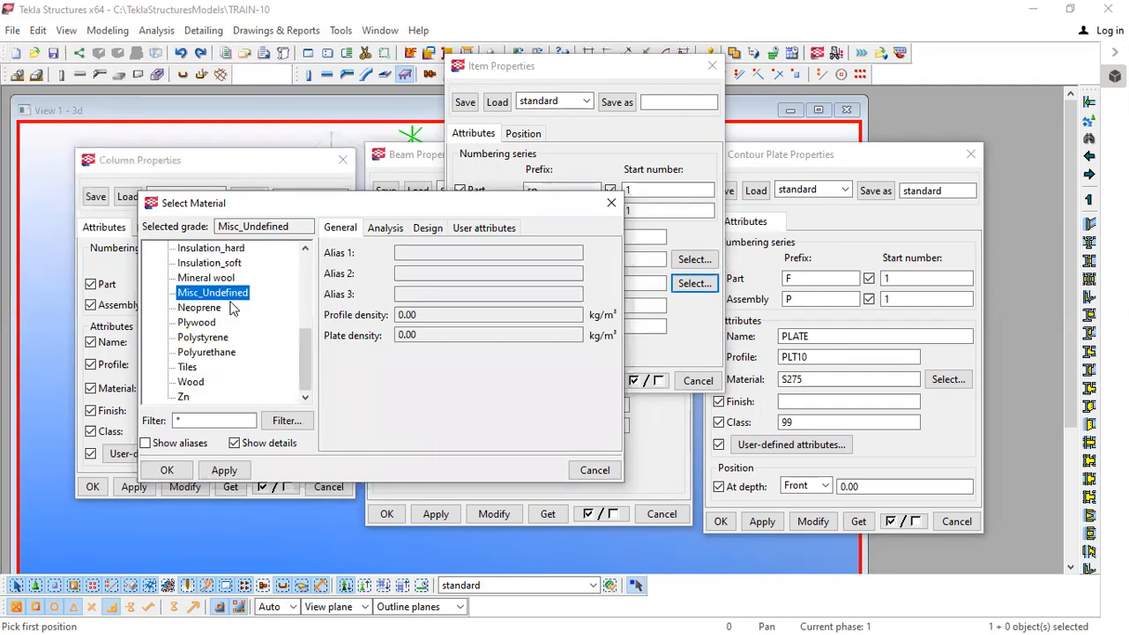
scroll(232, 306, up, 6)
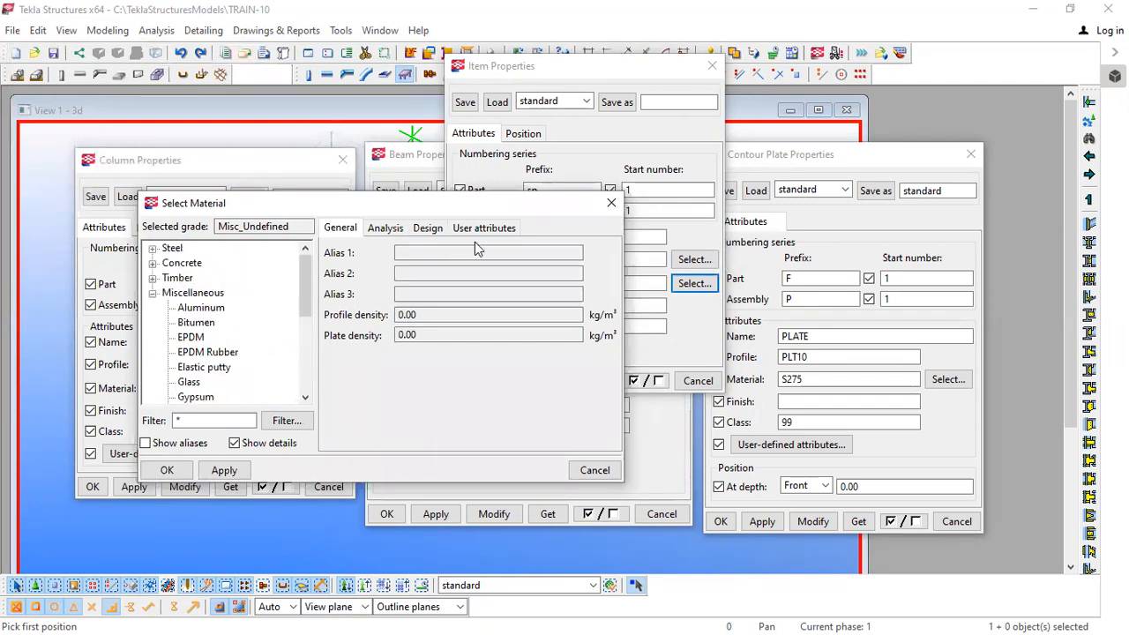
click(611, 205)
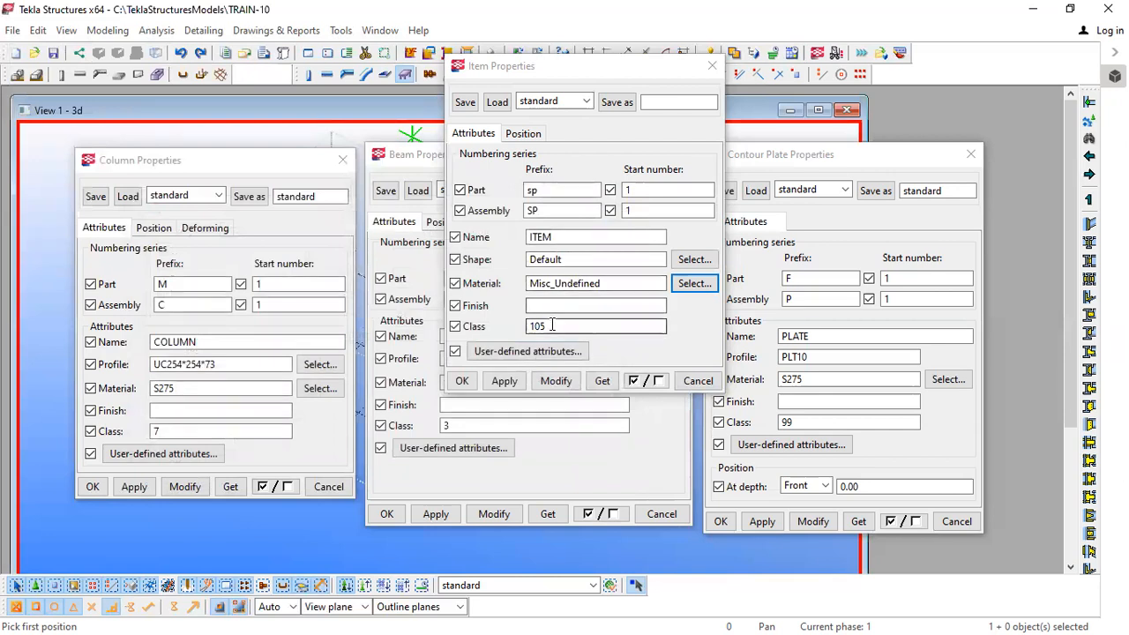
Check the item's position settings, close all the part properties and interrupt the item command.
click(522, 133)
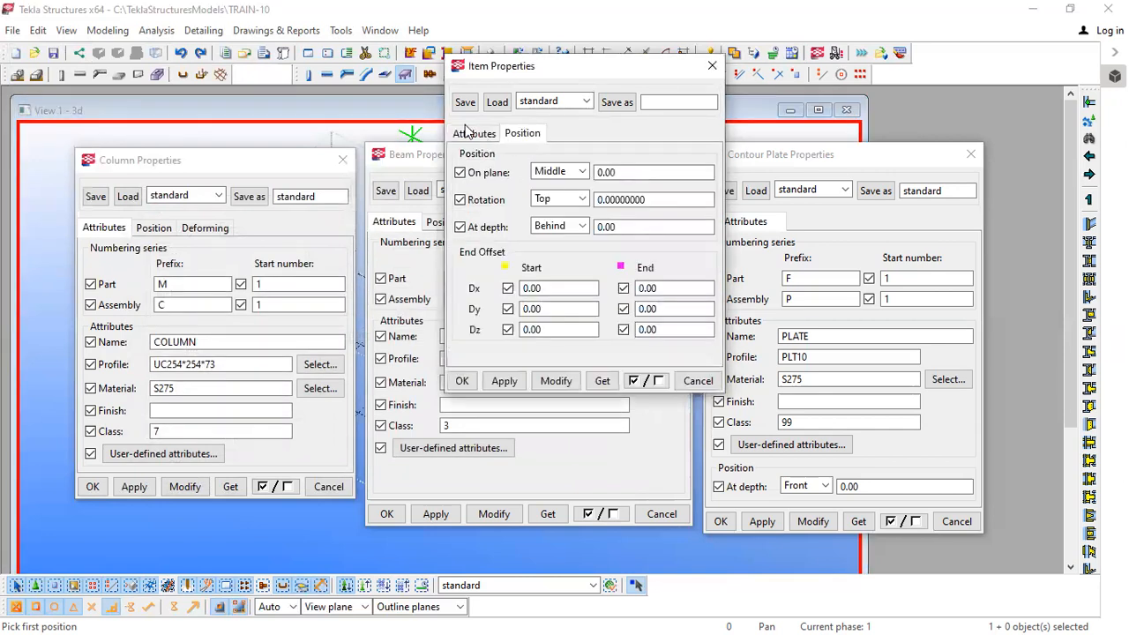
click(466, 132)
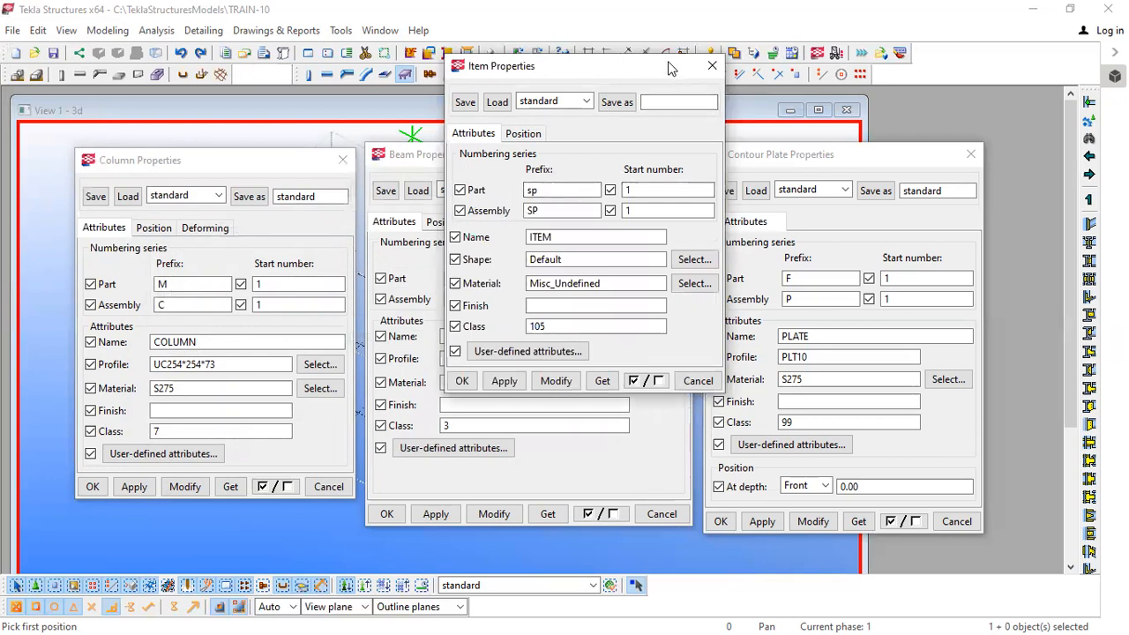
drag(668, 69, 604, 142)
click(650, 140)
click(970, 157)
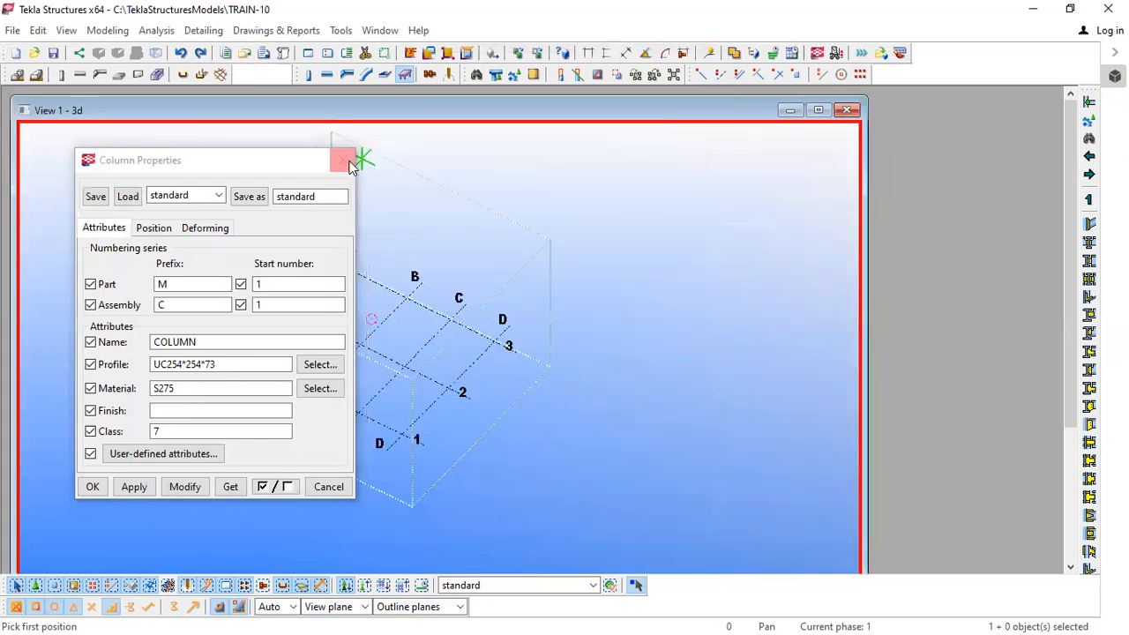
right_click(402, 149)
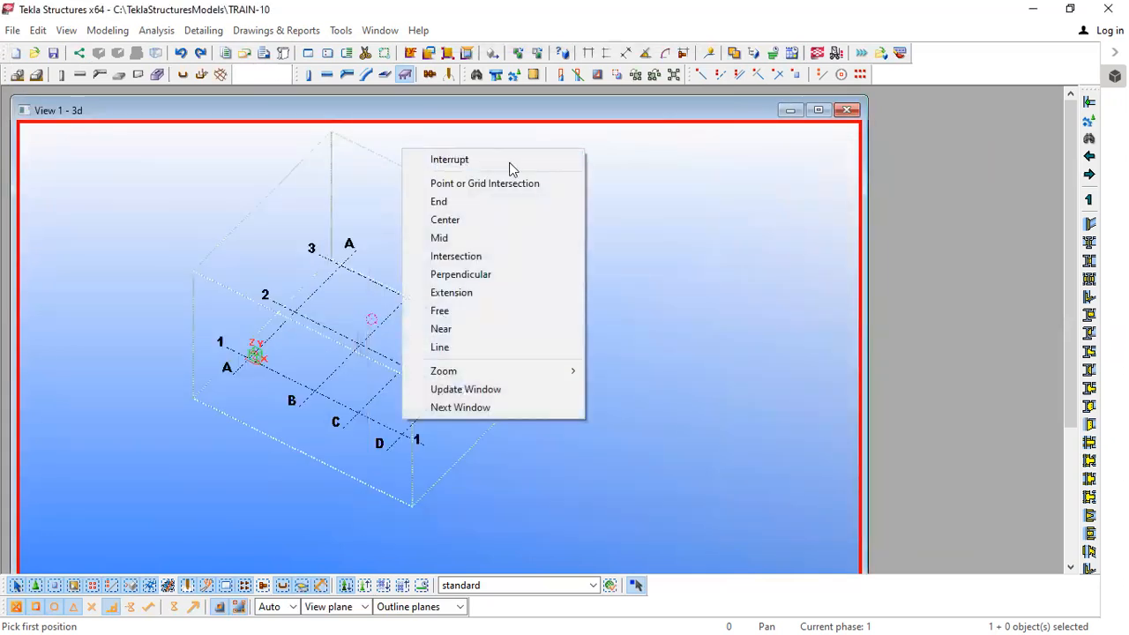
click(449, 160)
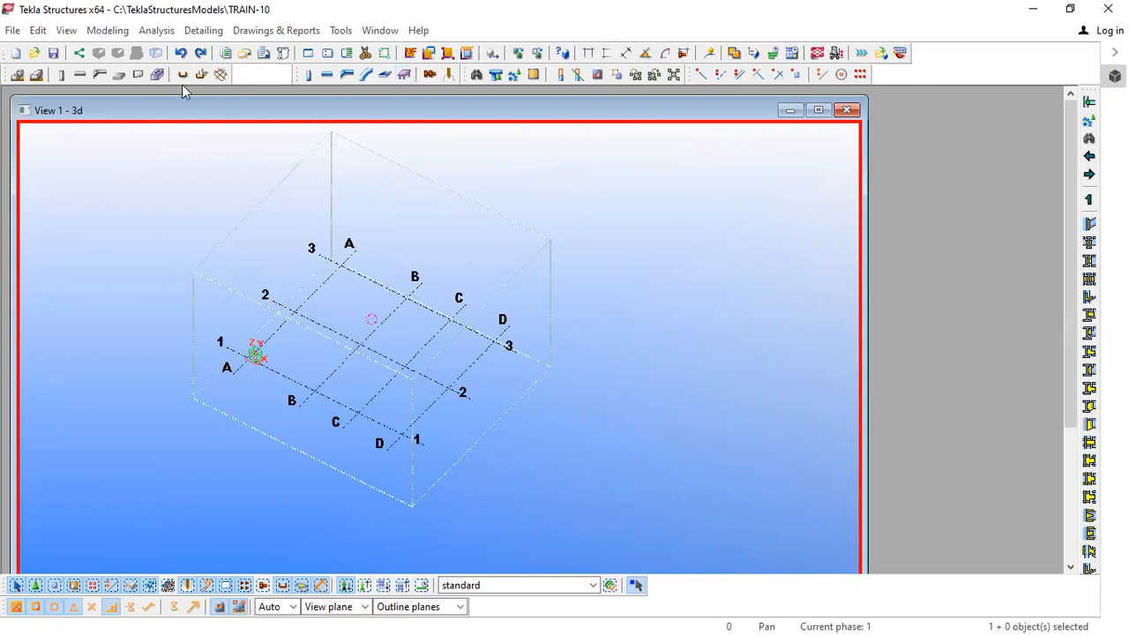
Review the view creation, zoom and rotation commands, and check the 3d view's properties without changing them.
click(15, 31)
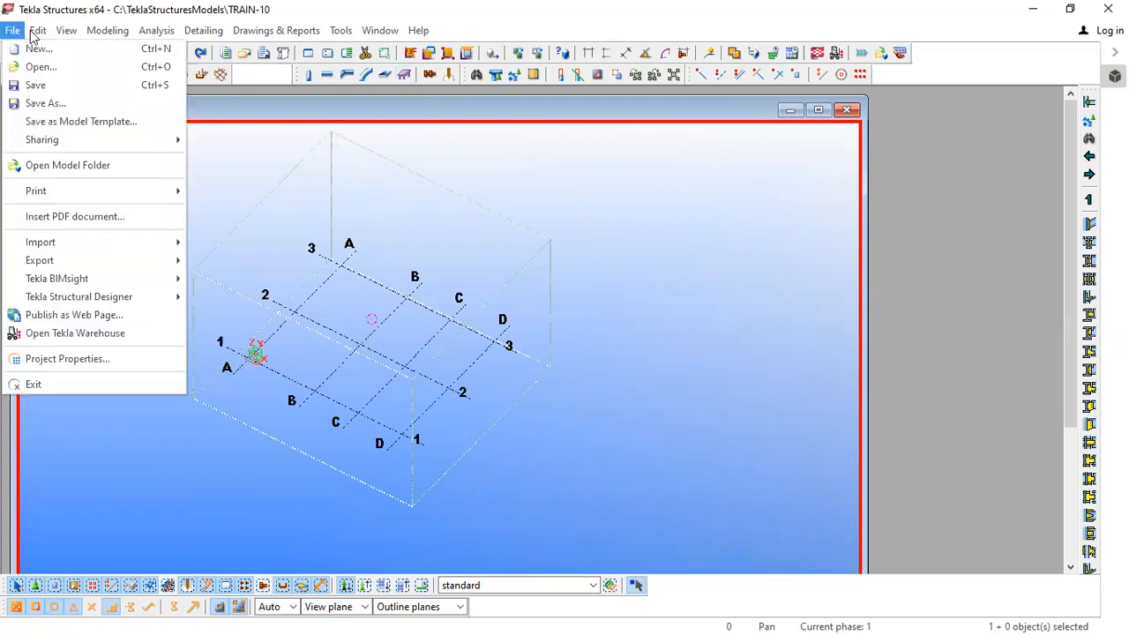
mouse_move(65, 35)
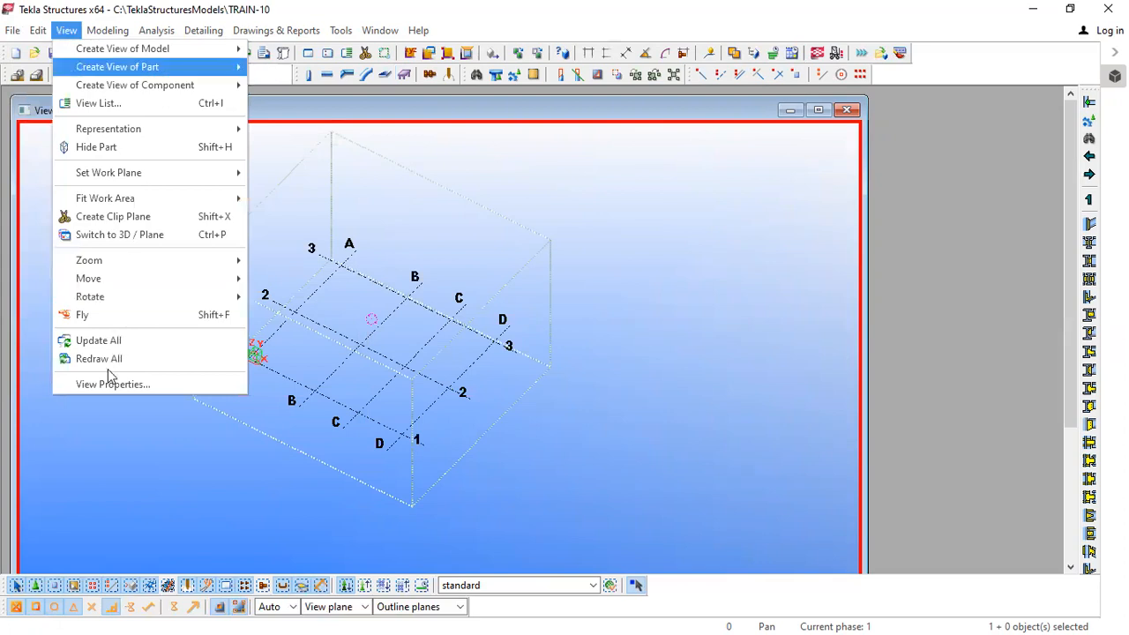
mouse_move(126, 48)
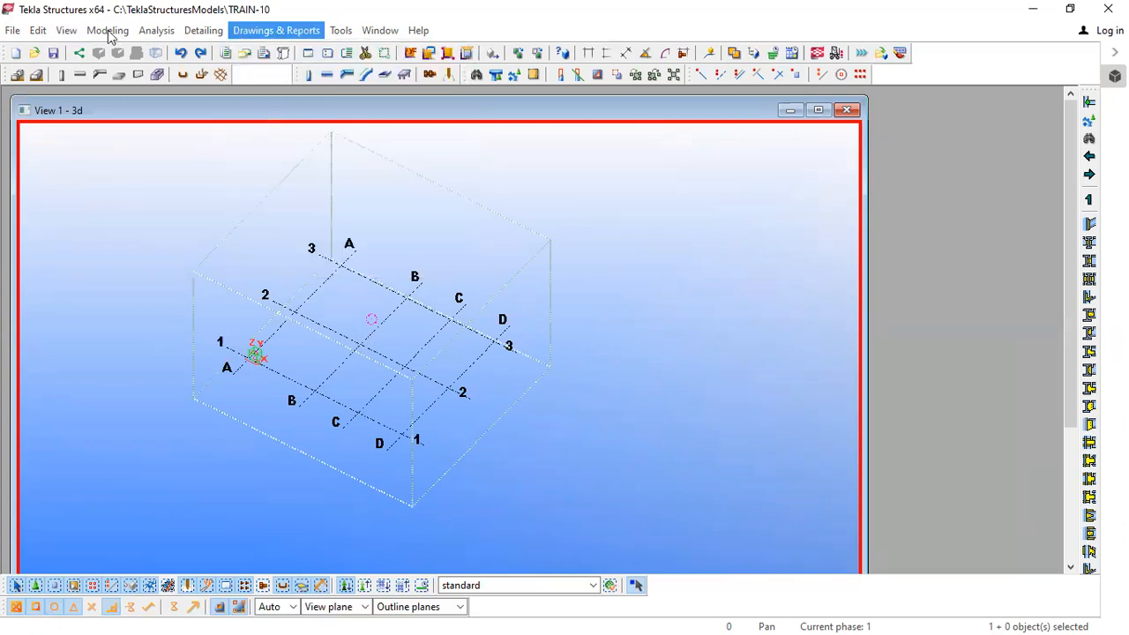
mouse_move(92, 50)
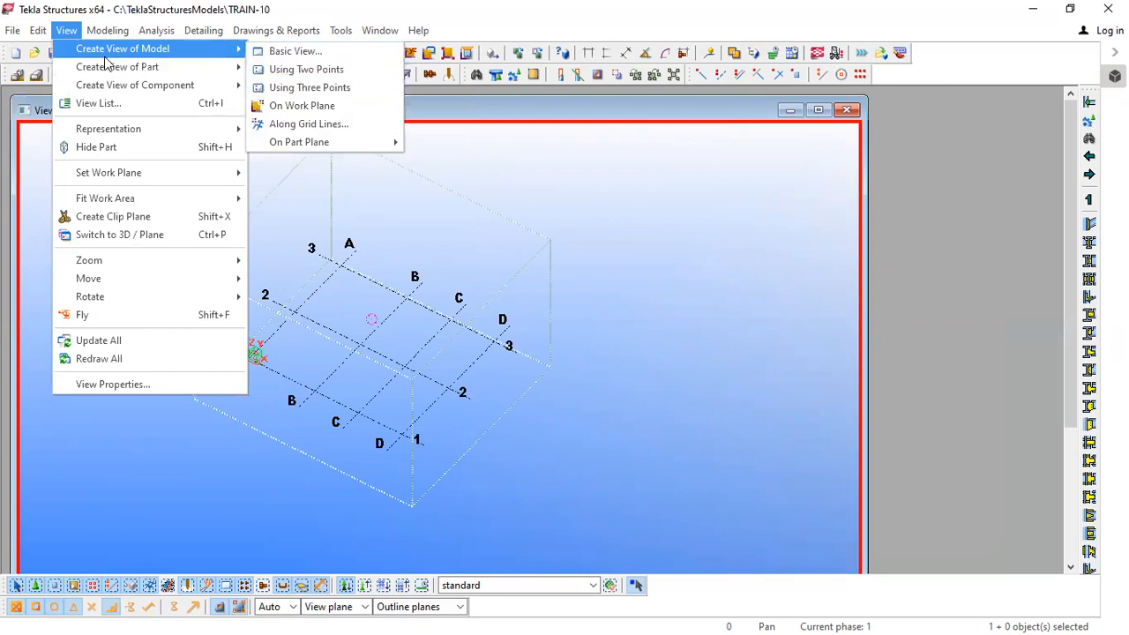
mouse_move(112, 69)
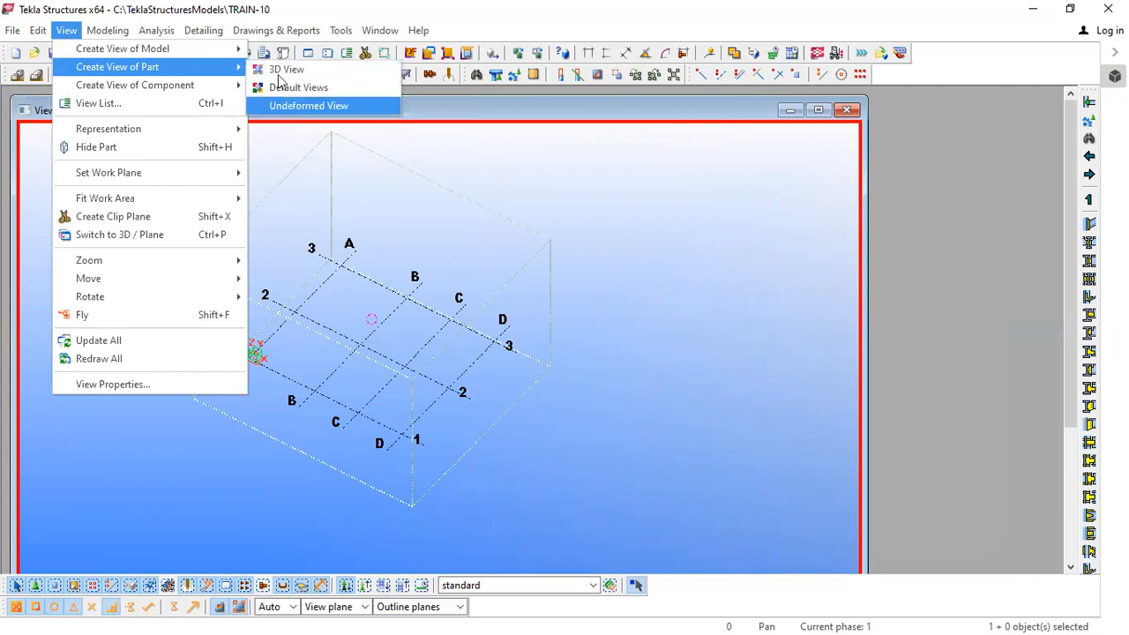
mouse_move(187, 94)
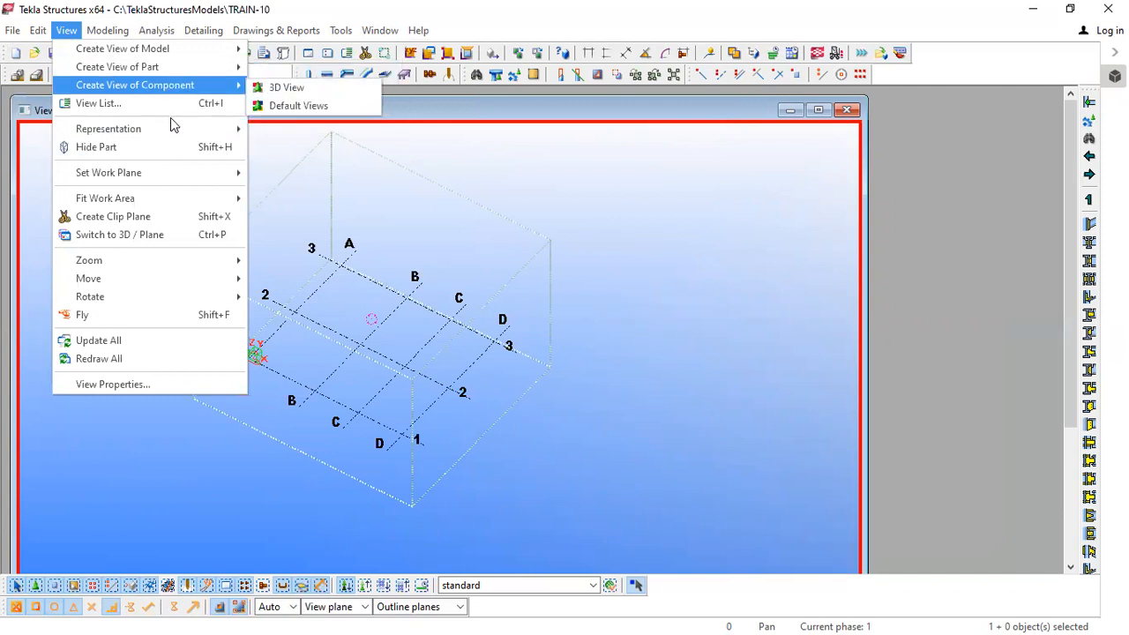
mouse_move(172, 130)
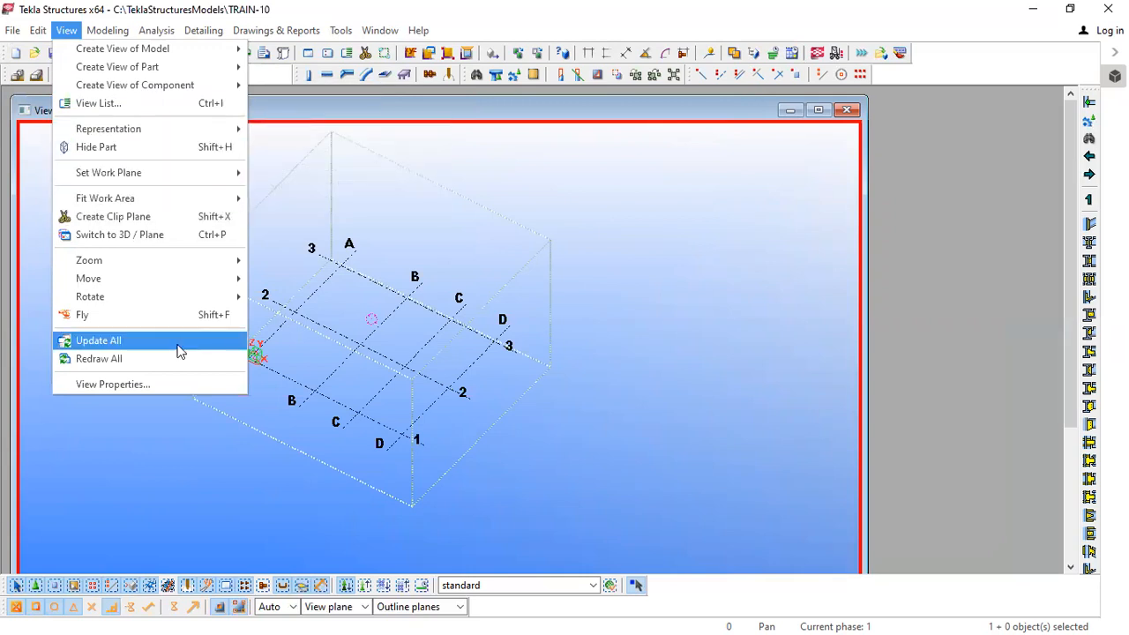
mouse_move(175, 264)
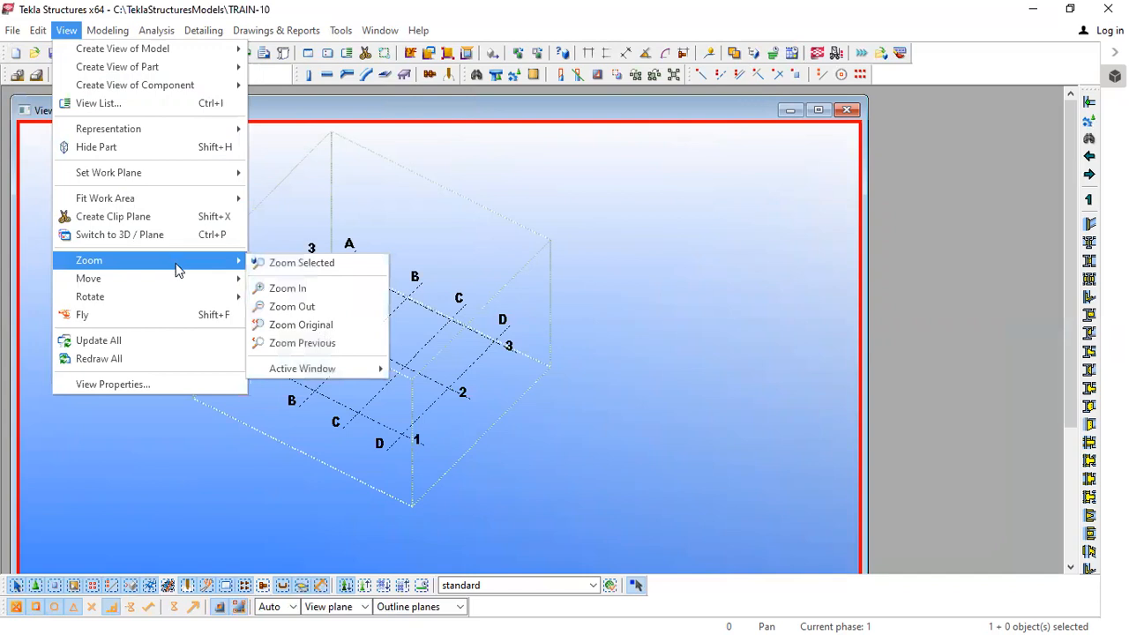
mouse_move(179, 301)
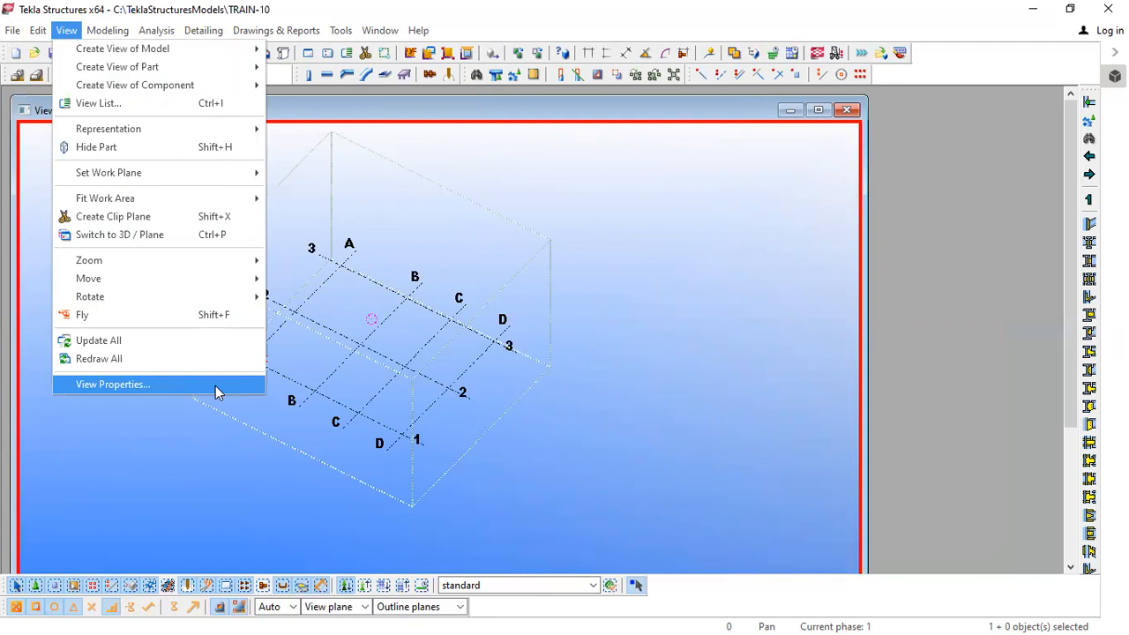
click(215, 386)
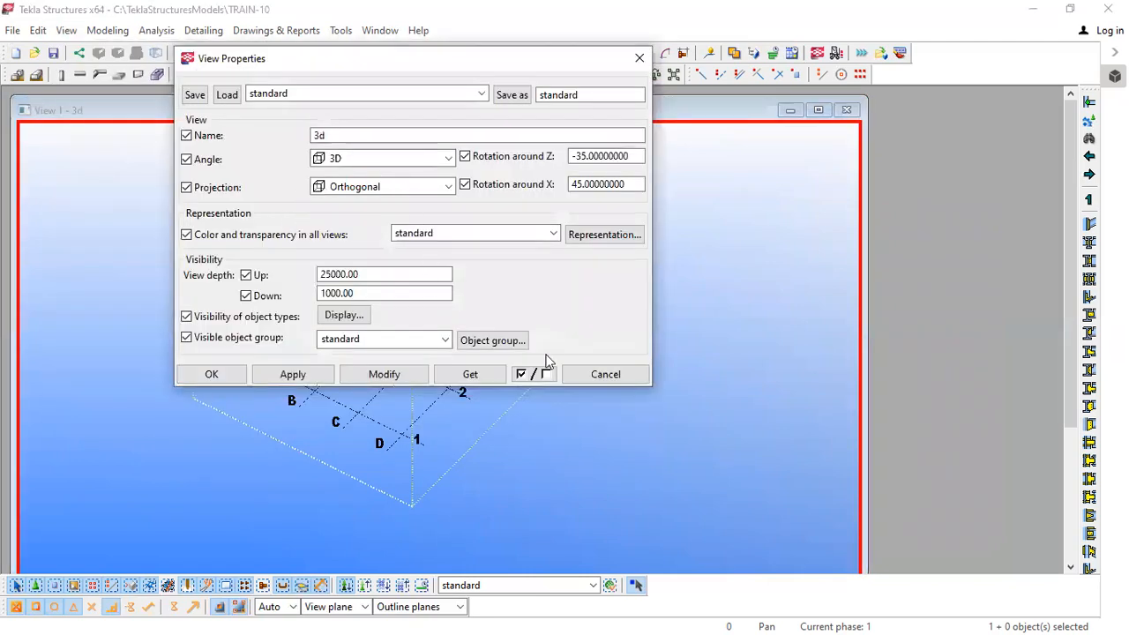
click(602, 374)
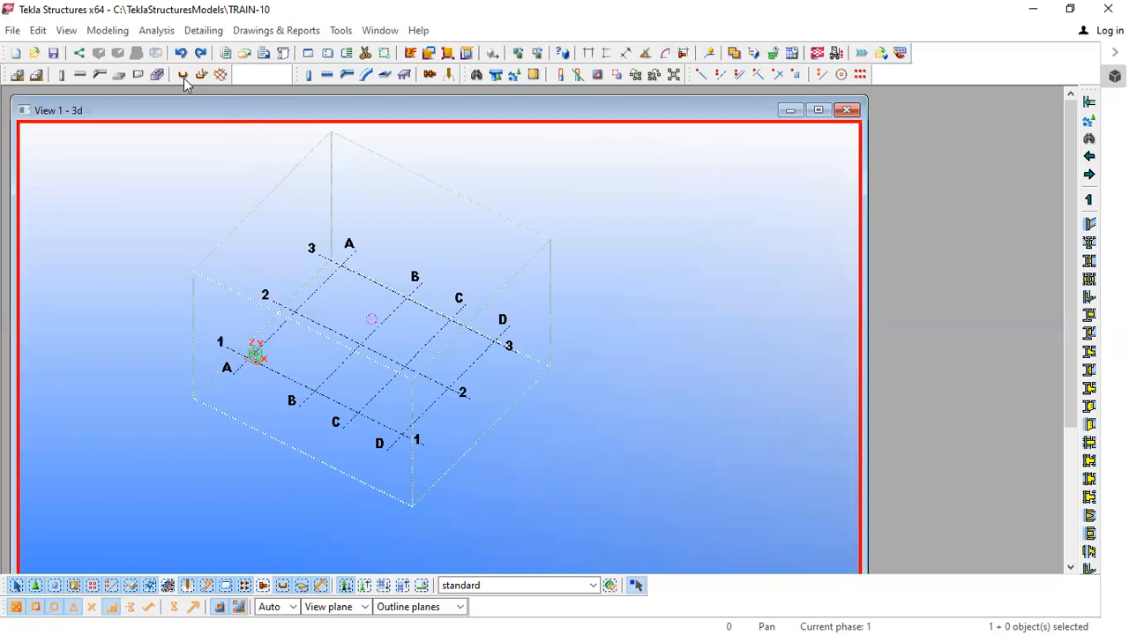
Review the analysis commands for loads, design models, nodes and analysis part properties.
click(155, 31)
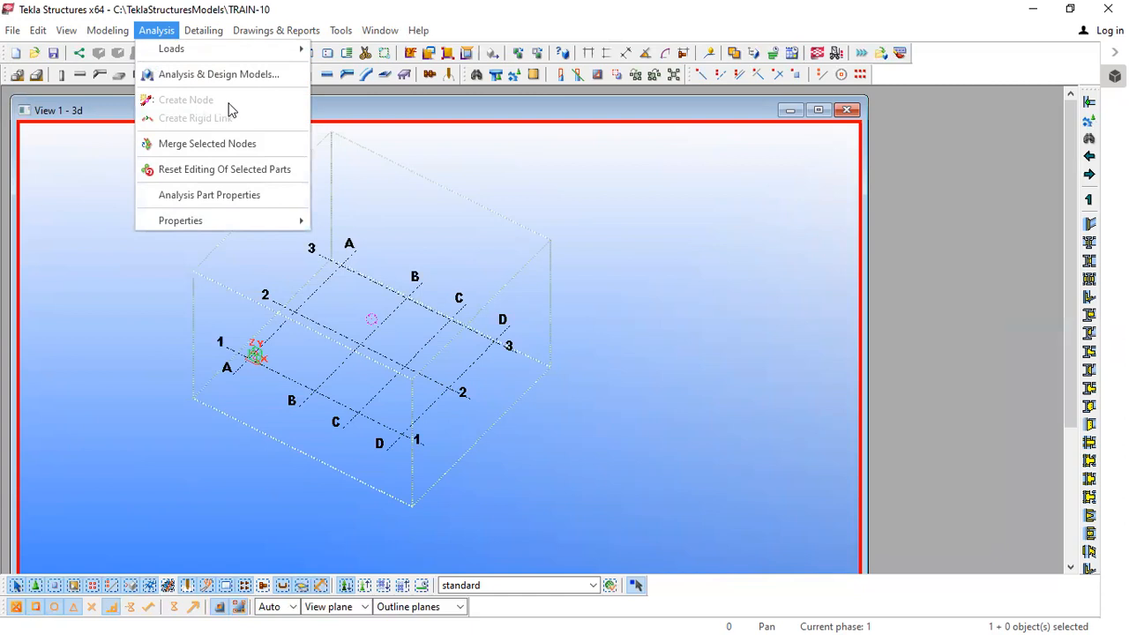
mouse_move(203, 31)
mouse_move(156, 31)
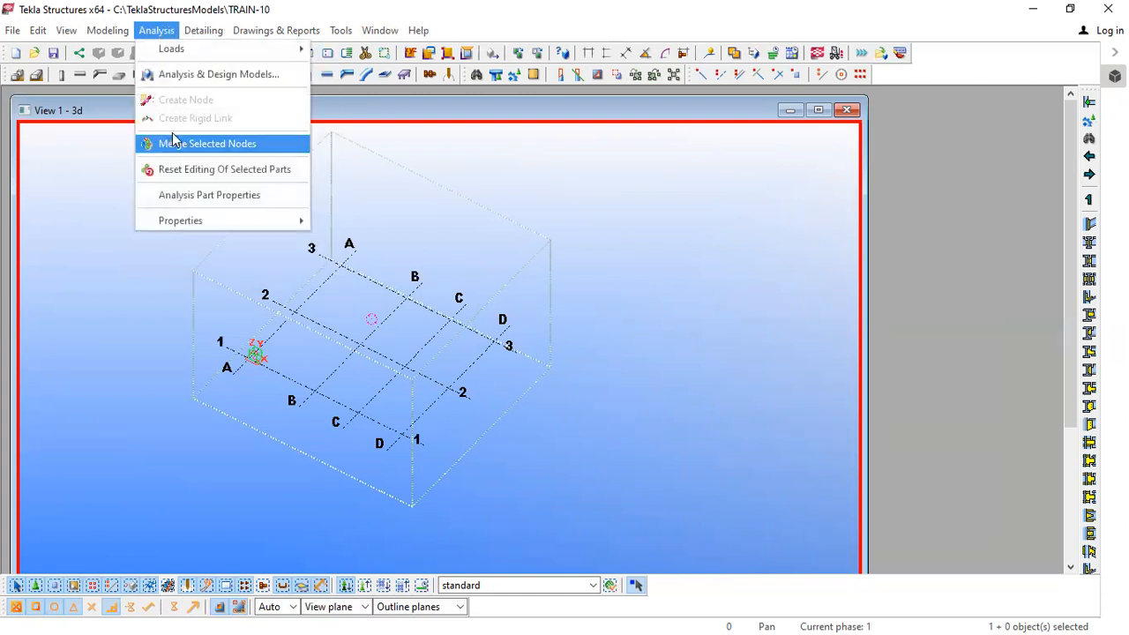
Browse the detailing commands for components, bolts, welds, reinforcement, surface treatment, chamfers and part cuts.
click(194, 31)
click(195, 32)
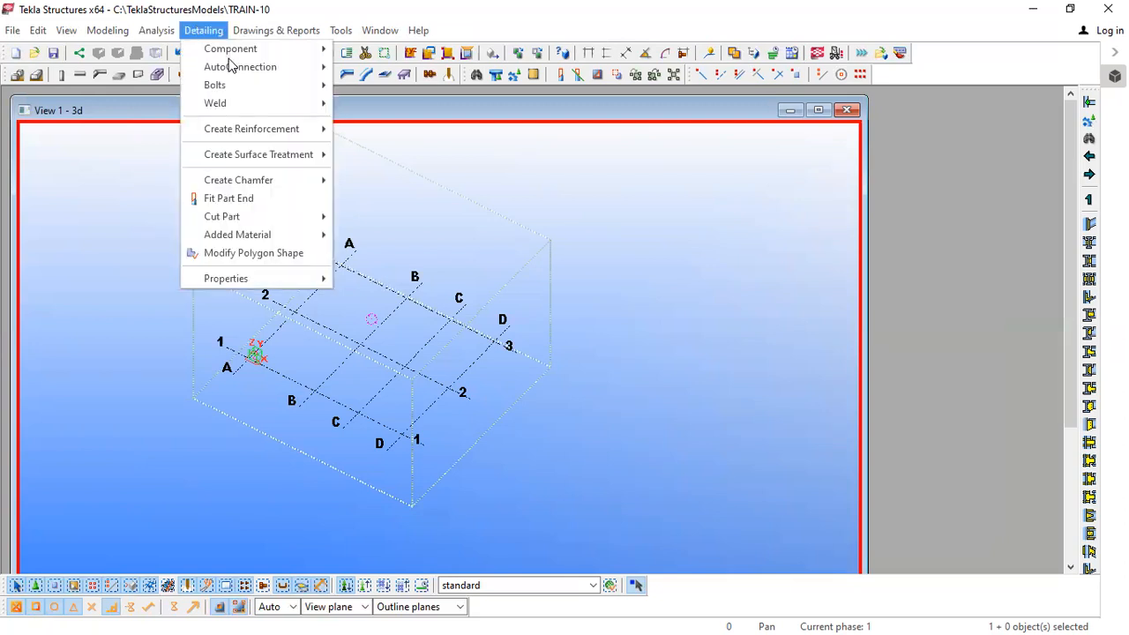
mouse_move(231, 51)
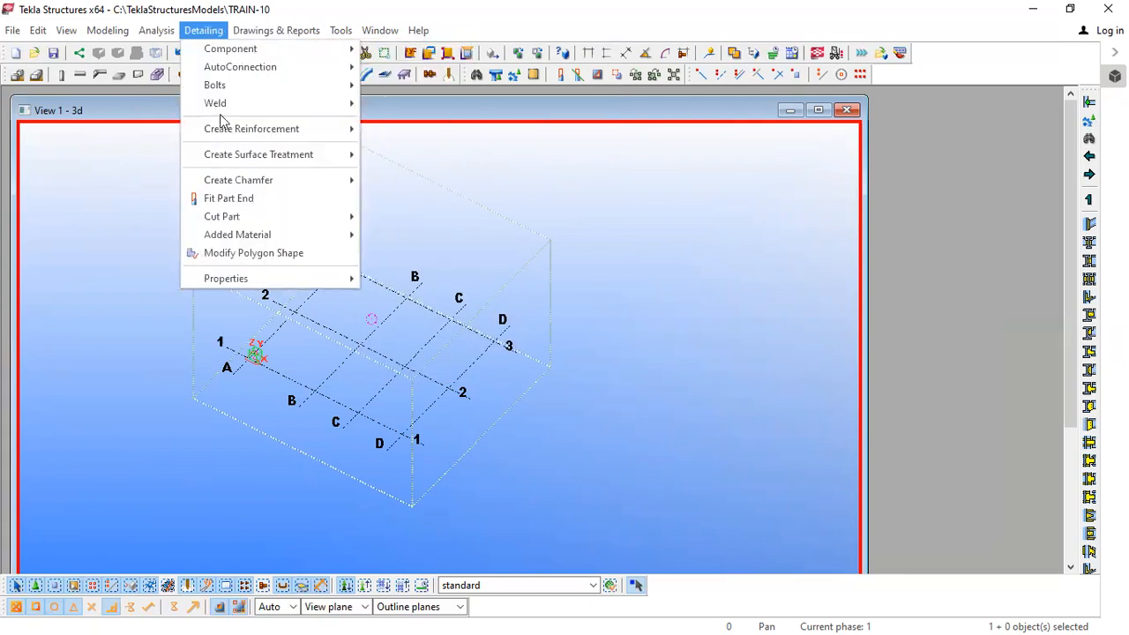
mouse_move(253, 132)
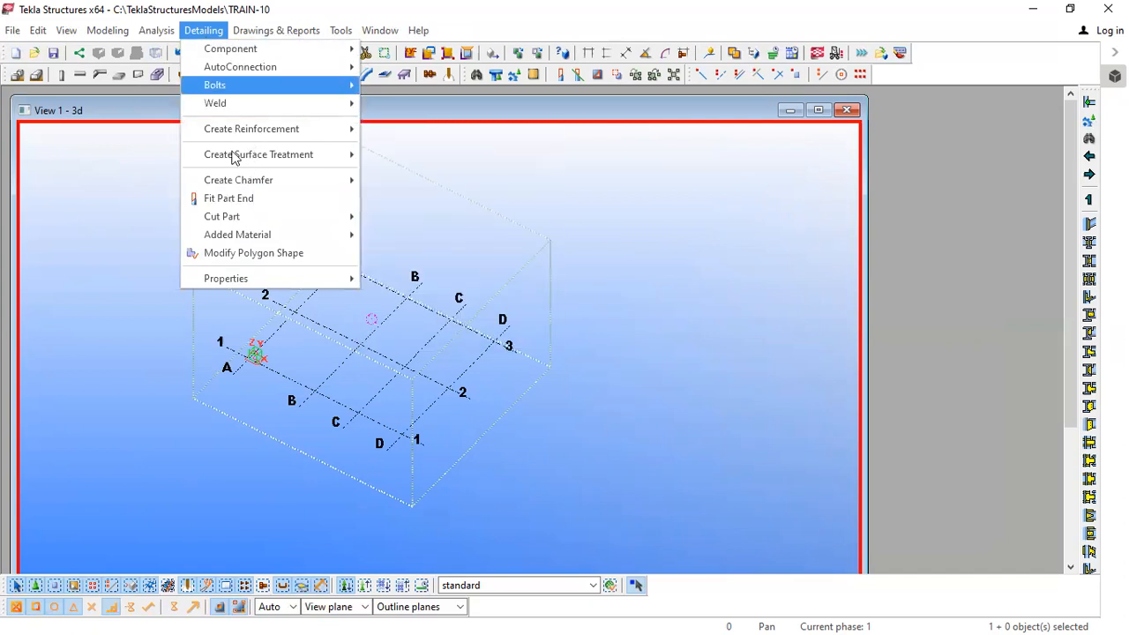
mouse_move(234, 221)
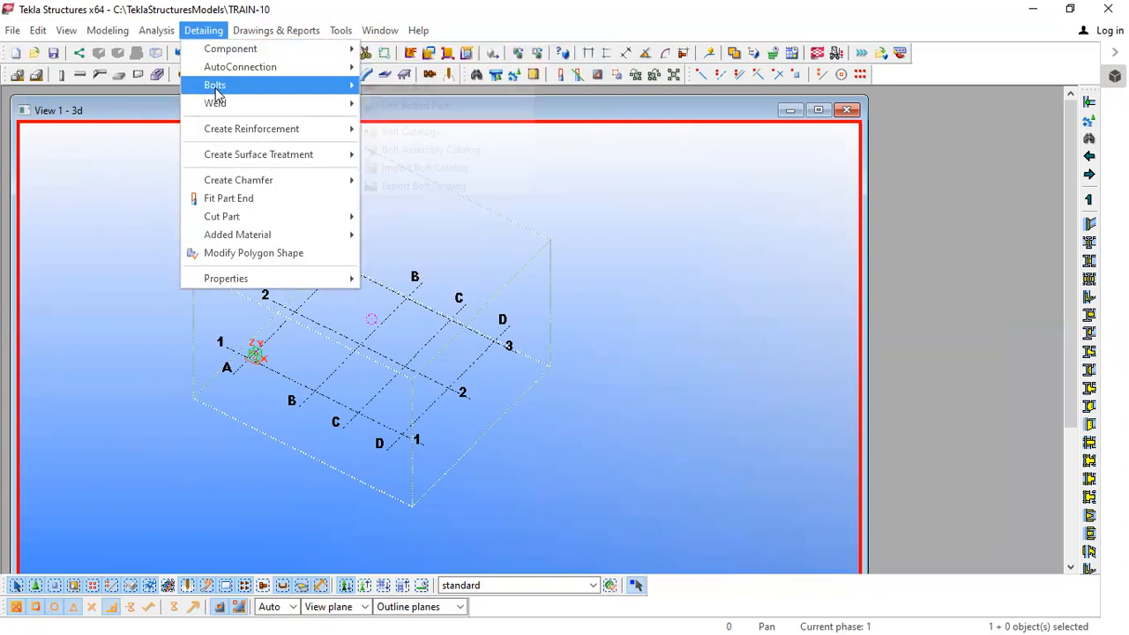
mouse_move(217, 106)
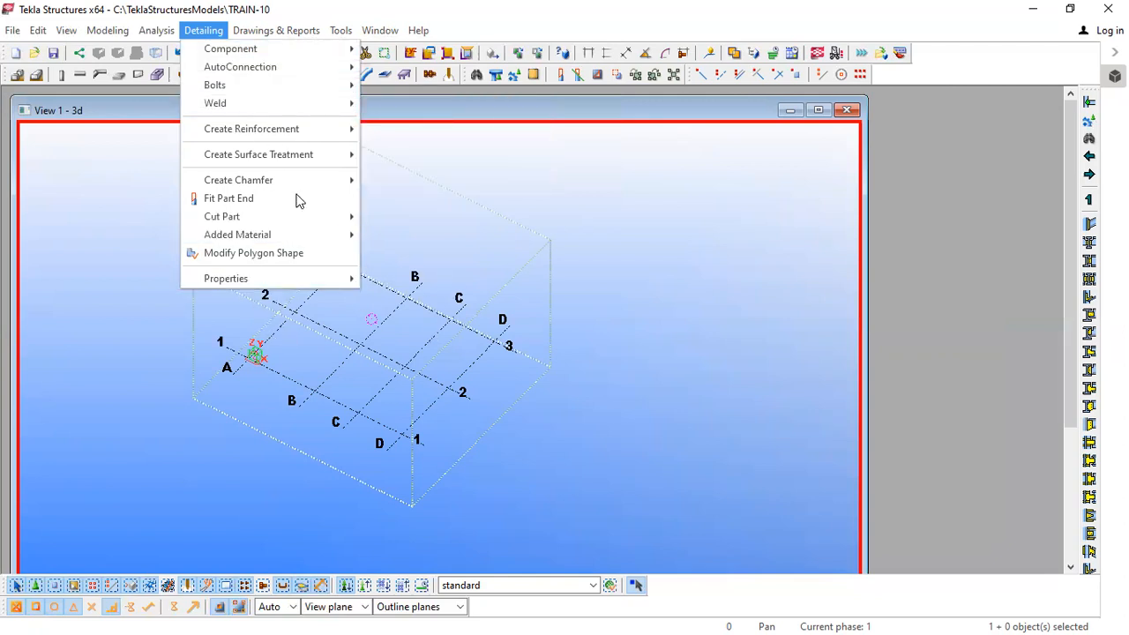
Review the drawing and report commands, and check the Single-Part Drawing properties, cancelling without changes.
click(275, 31)
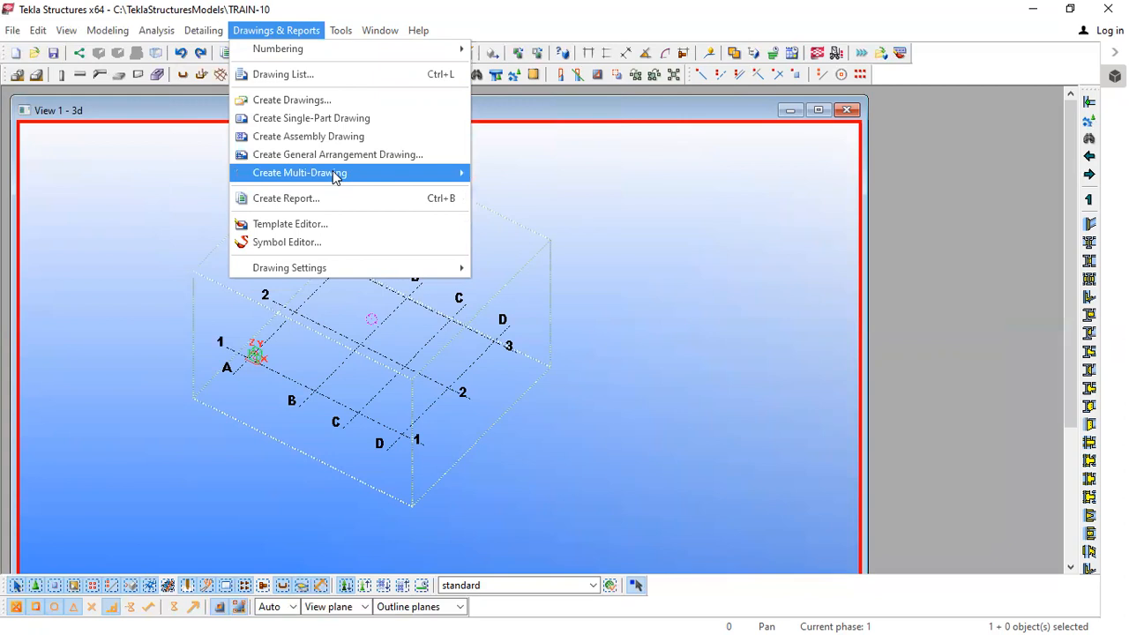
mouse_move(335, 176)
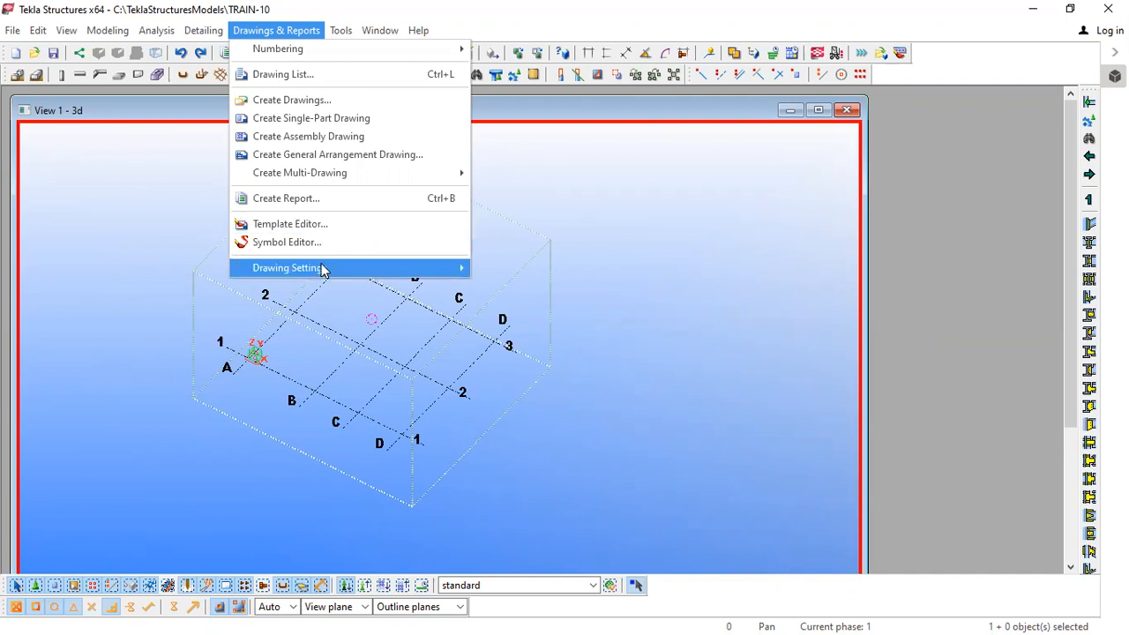
mouse_move(323, 269)
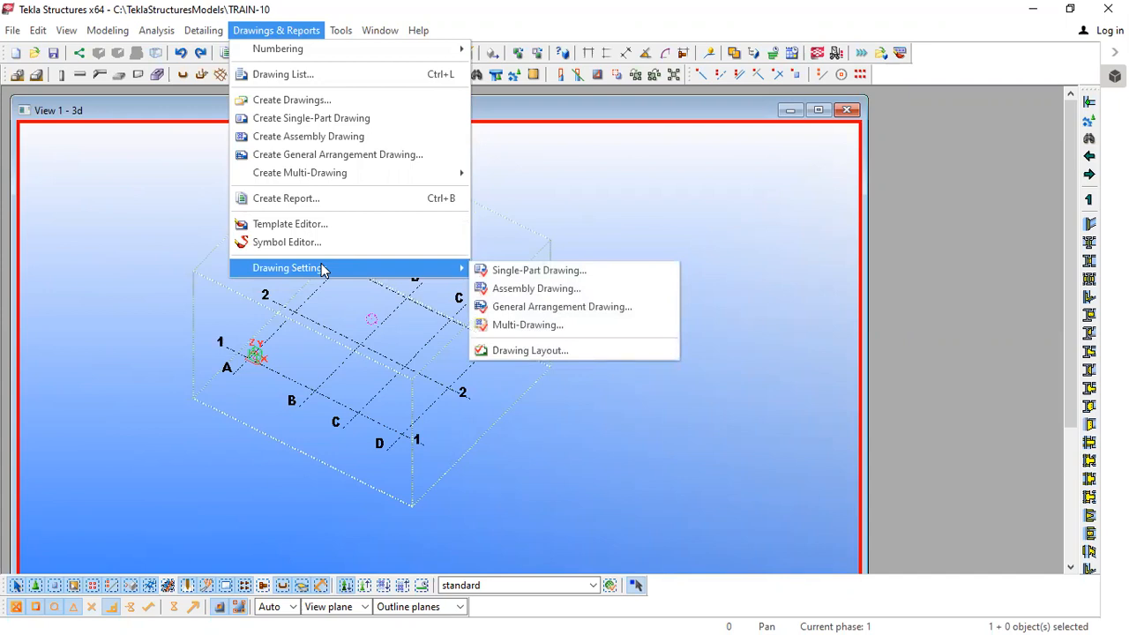
click(545, 271)
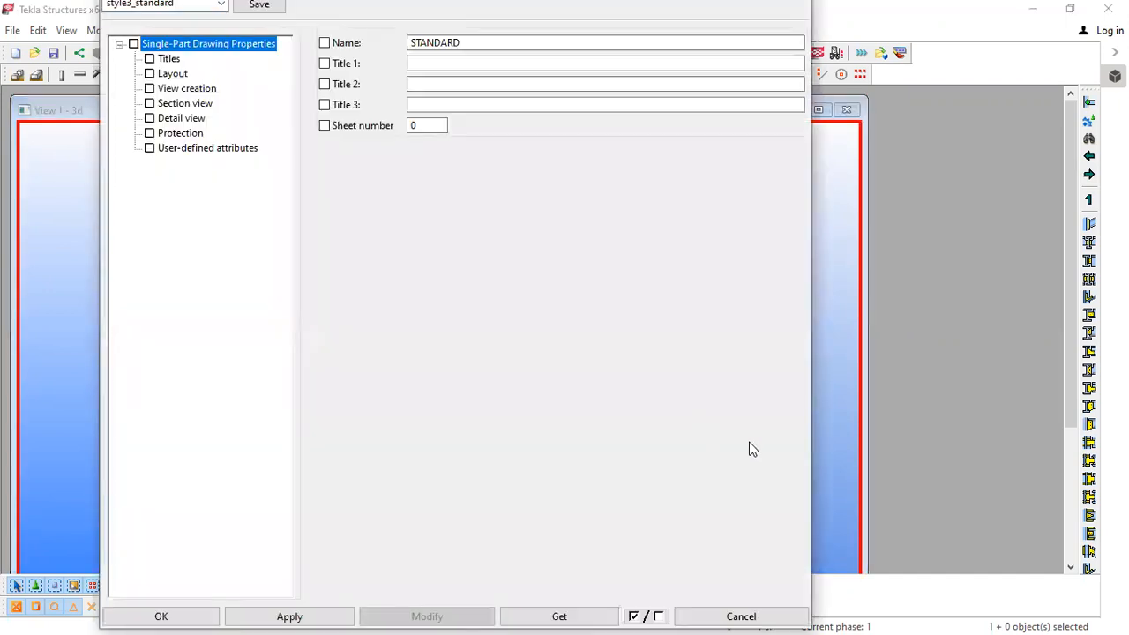
click(751, 615)
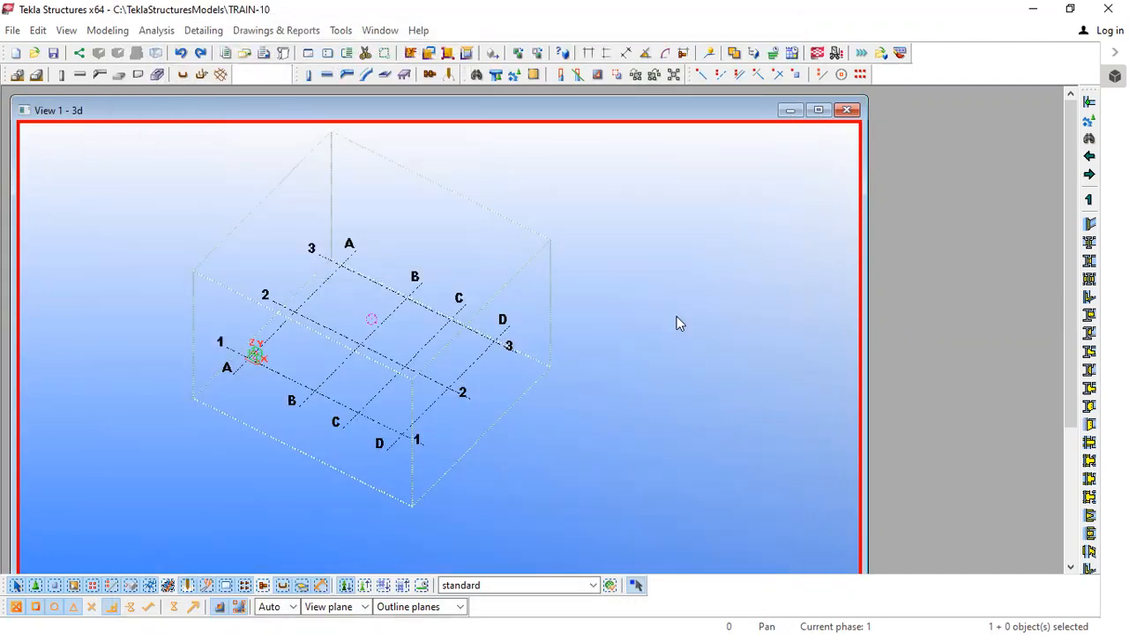
Compare where the properties commands for drawings, modeling objects and views are found, leaving all settings unchanged.
double_click(677, 322)
click(598, 378)
click(276, 30)
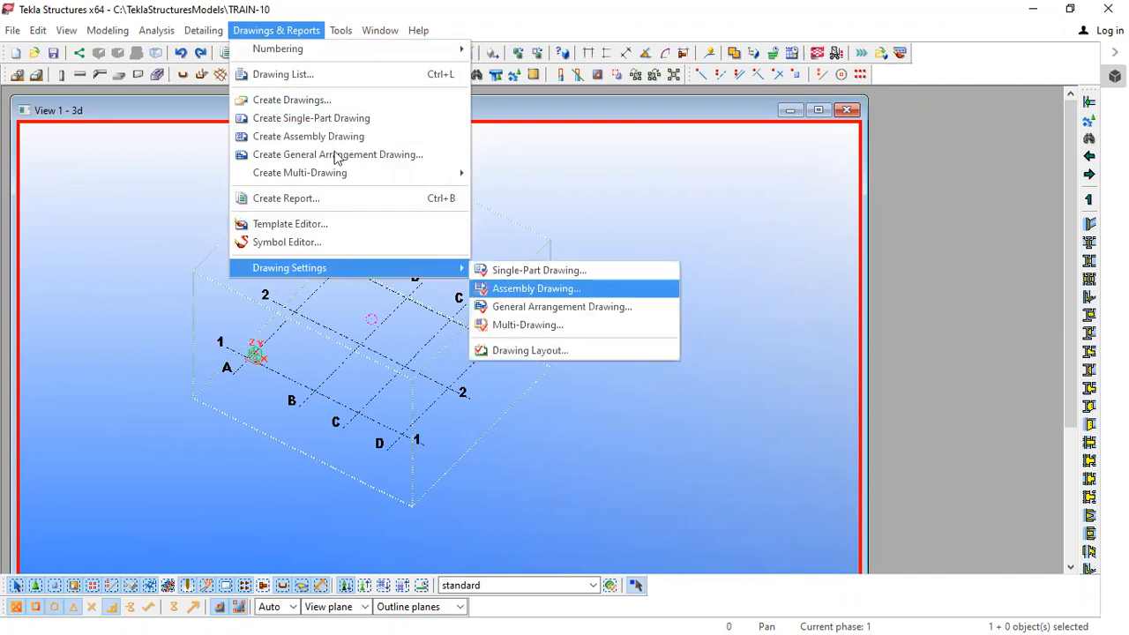
click(132, 30)
click(109, 31)
mouse_move(155, 350)
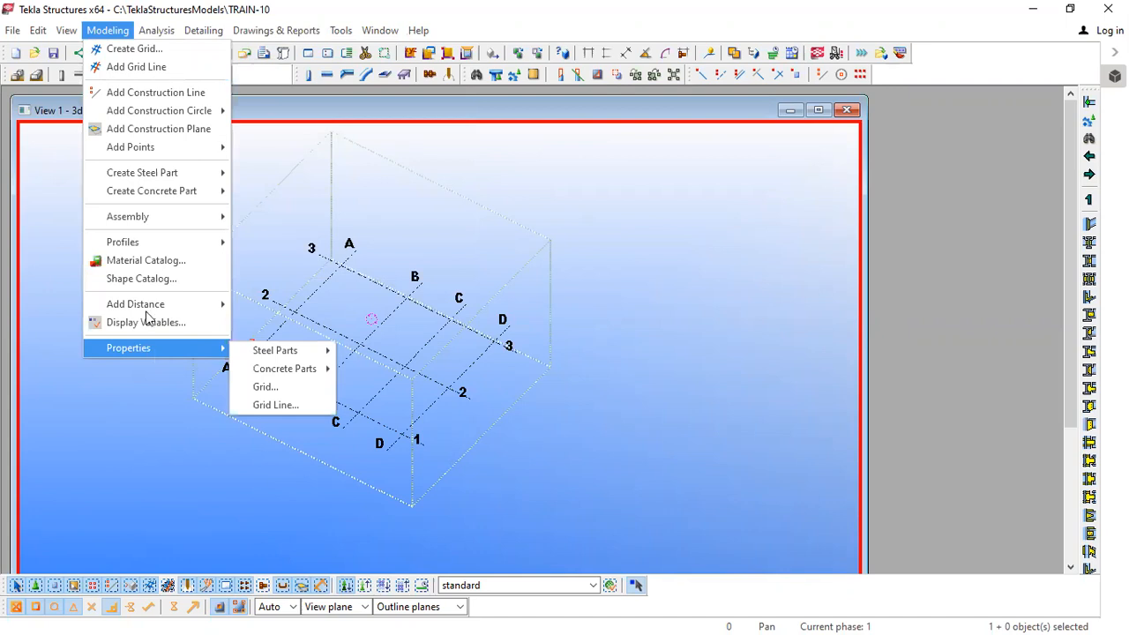
click(68, 33)
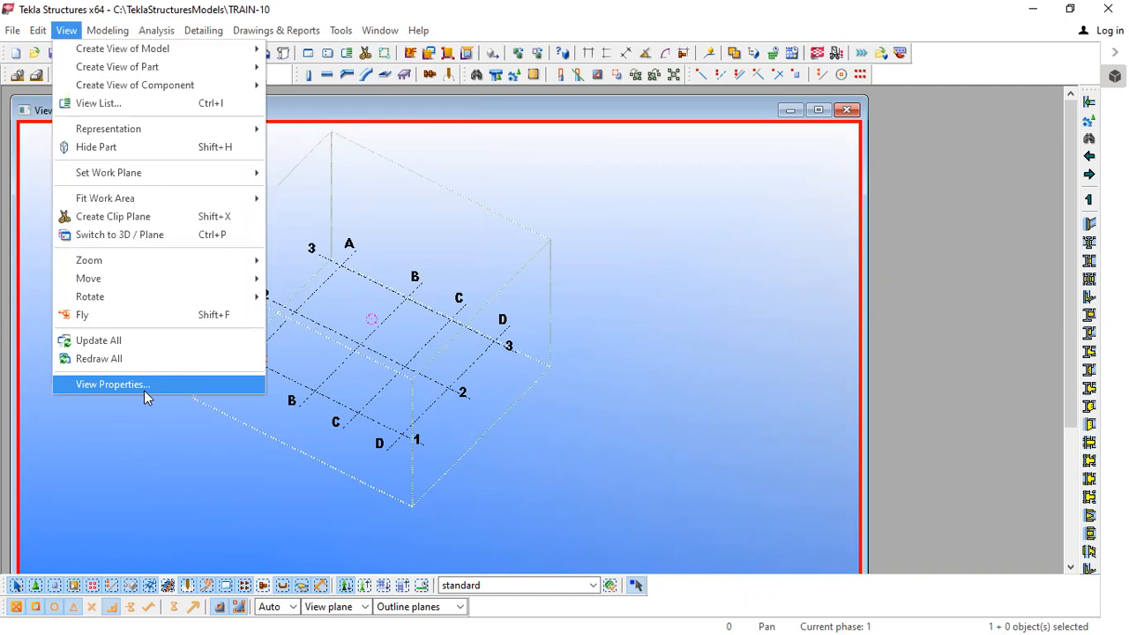
click(524, 279)
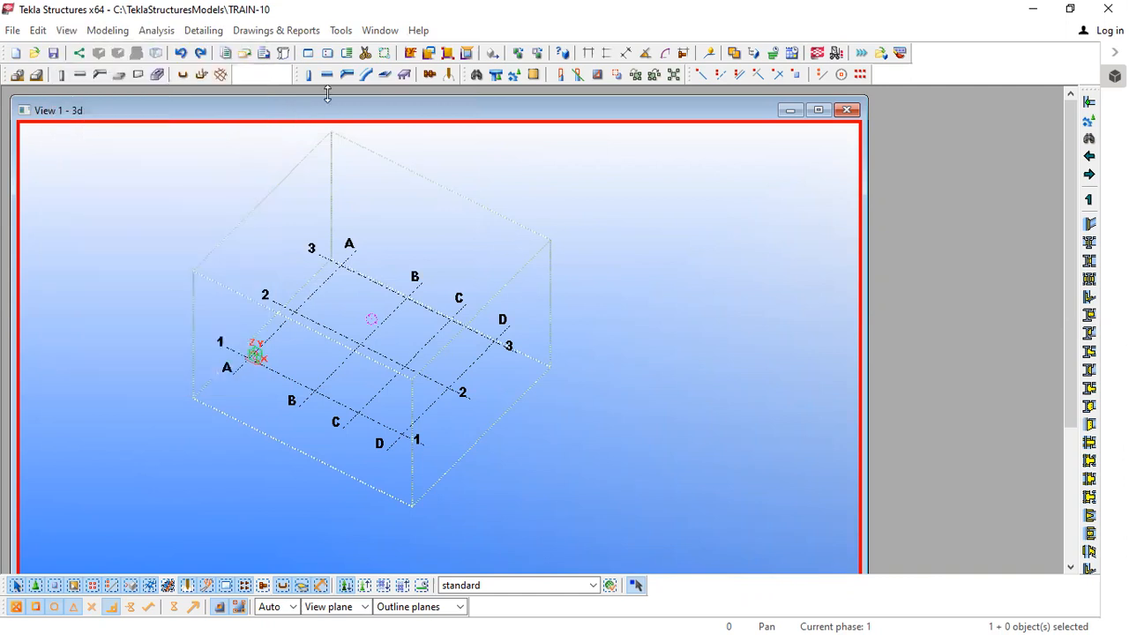
Examine the drawing settings, the Template Editor and Symbol Editor commands, and the available model tools.
click(275, 30)
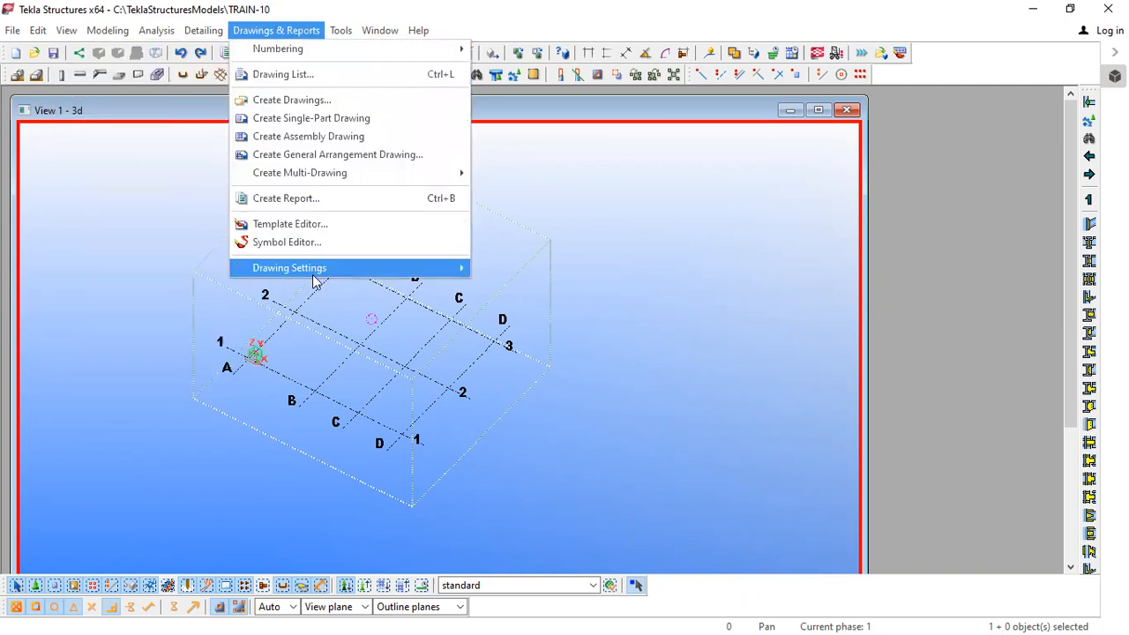
mouse_move(291, 267)
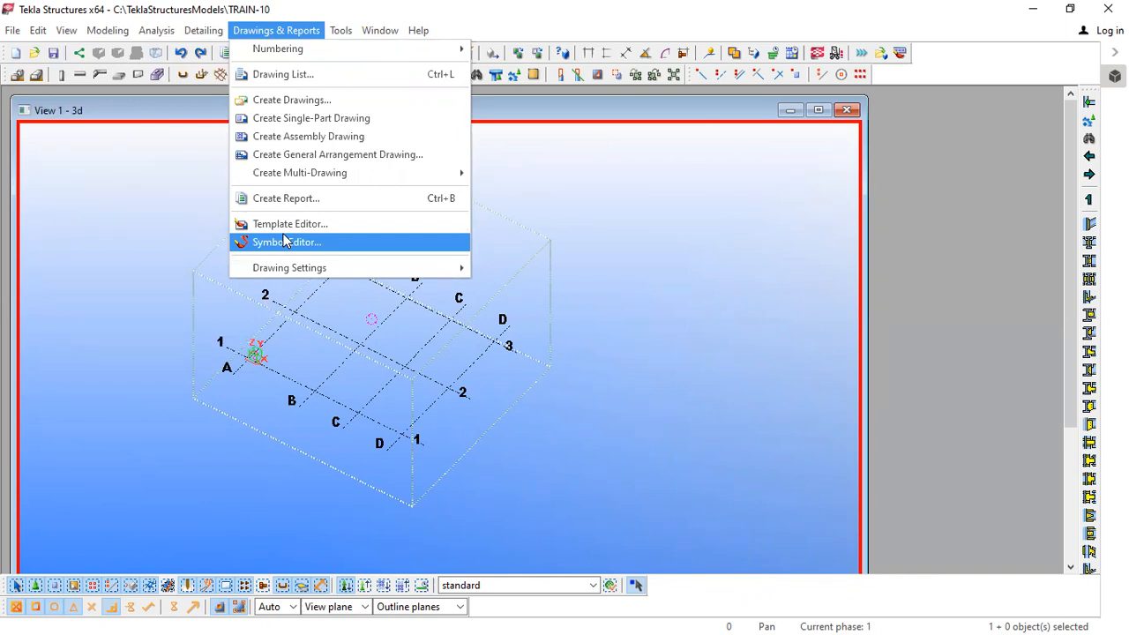
click(339, 31)
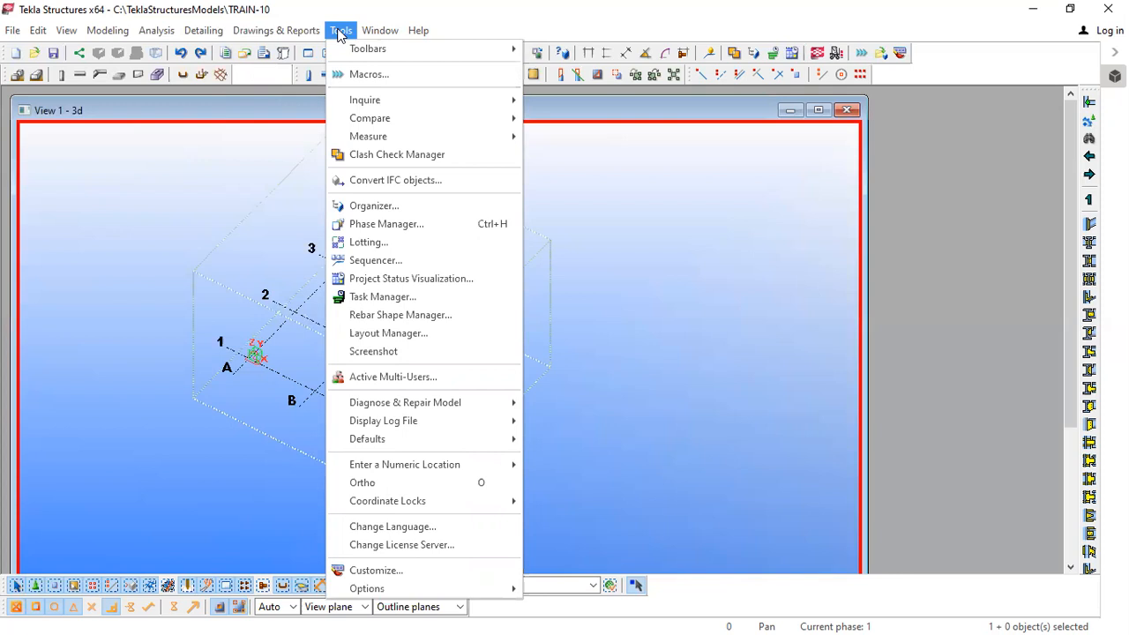
Arrange the 3d view window with Cascade, Tile Vertically and finally Tile Horizontally.
key(Right)
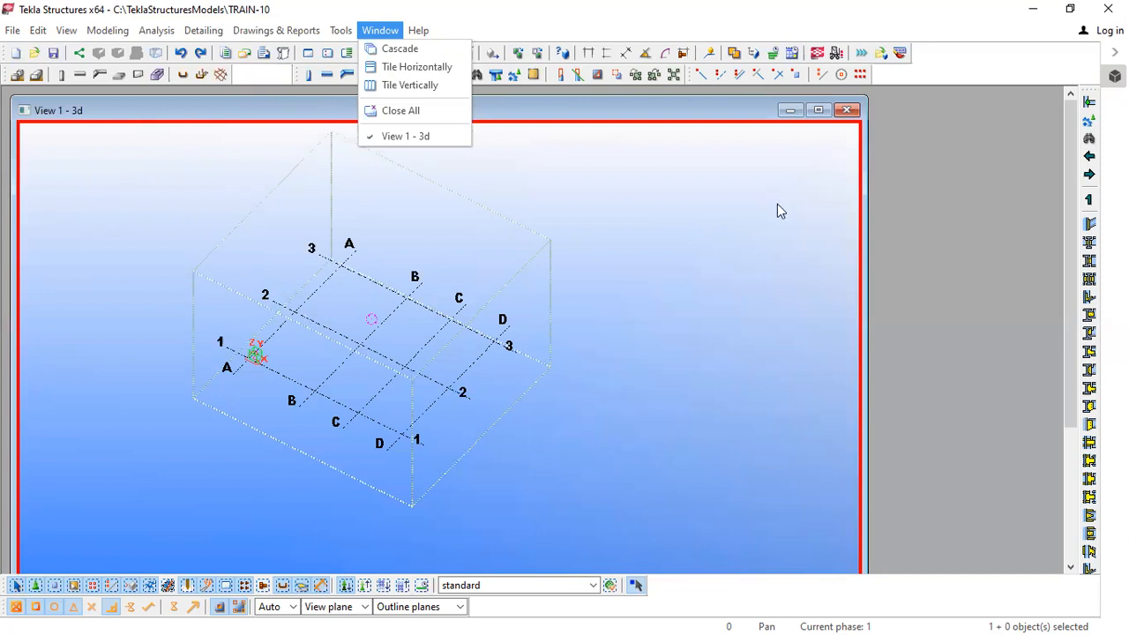
click(398, 49)
click(388, 32)
click(386, 86)
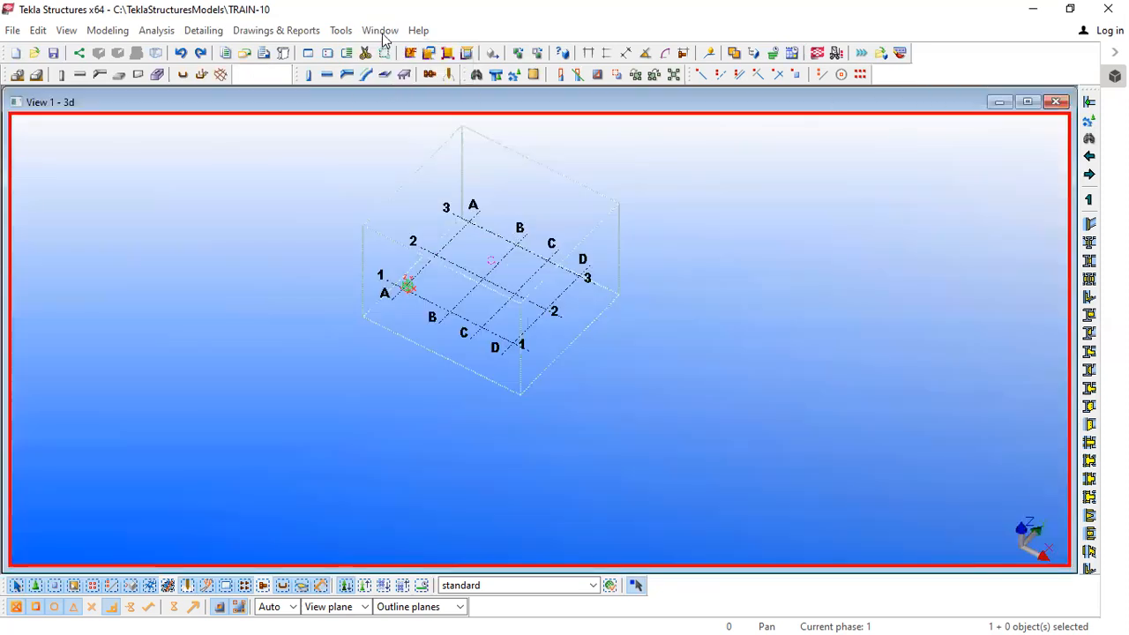
click(381, 32)
click(394, 71)
Open the About Tekla Structures information and reposition its window to read the version and module details.
click(416, 32)
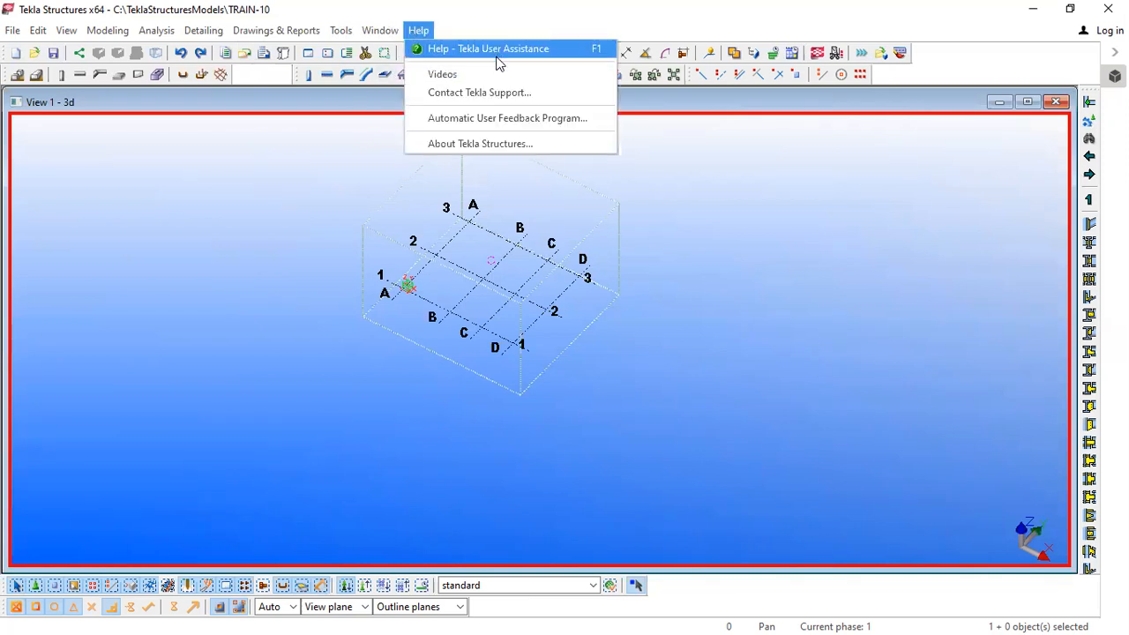
click(472, 144)
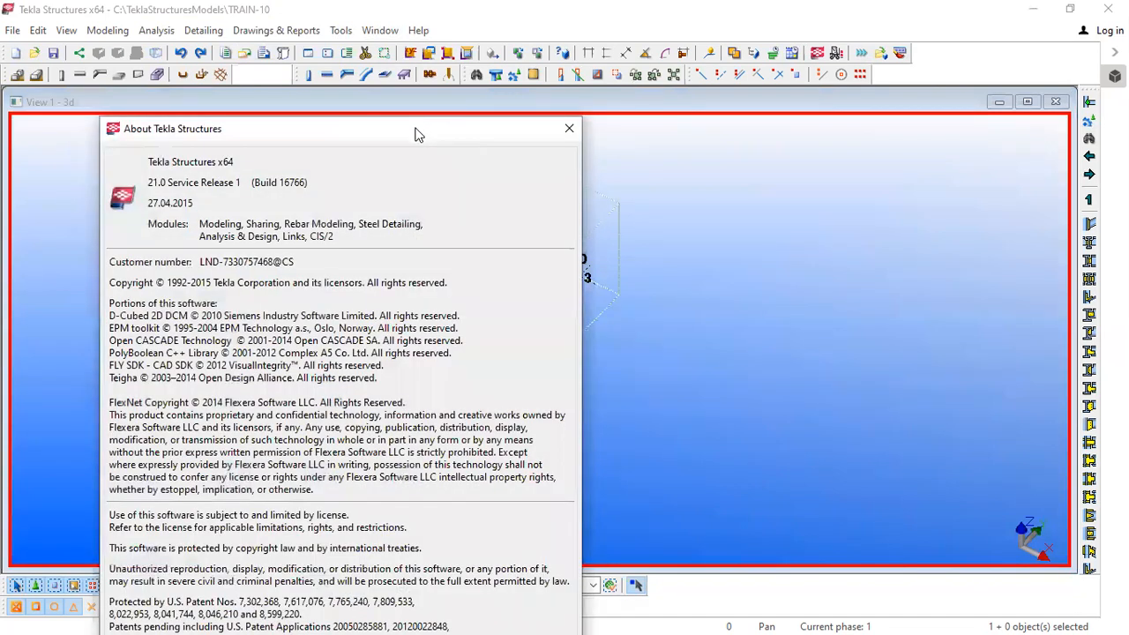
drag(403, 131, 379, 102)
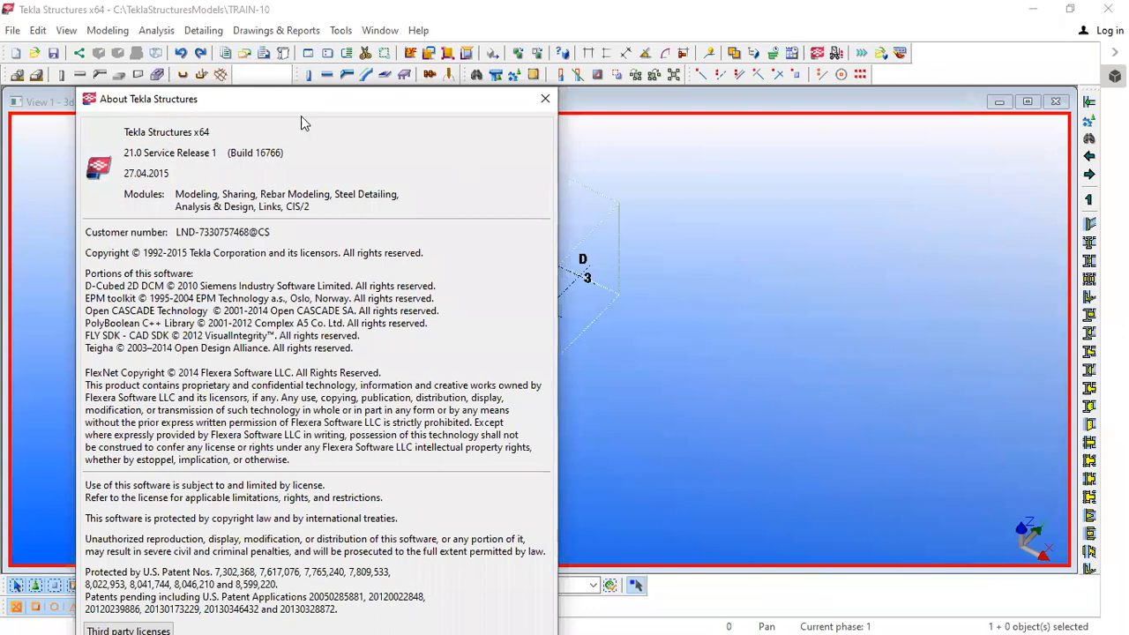
Close the About information, then open the Tekla User Assistance help and close it without signing in.
click(545, 99)
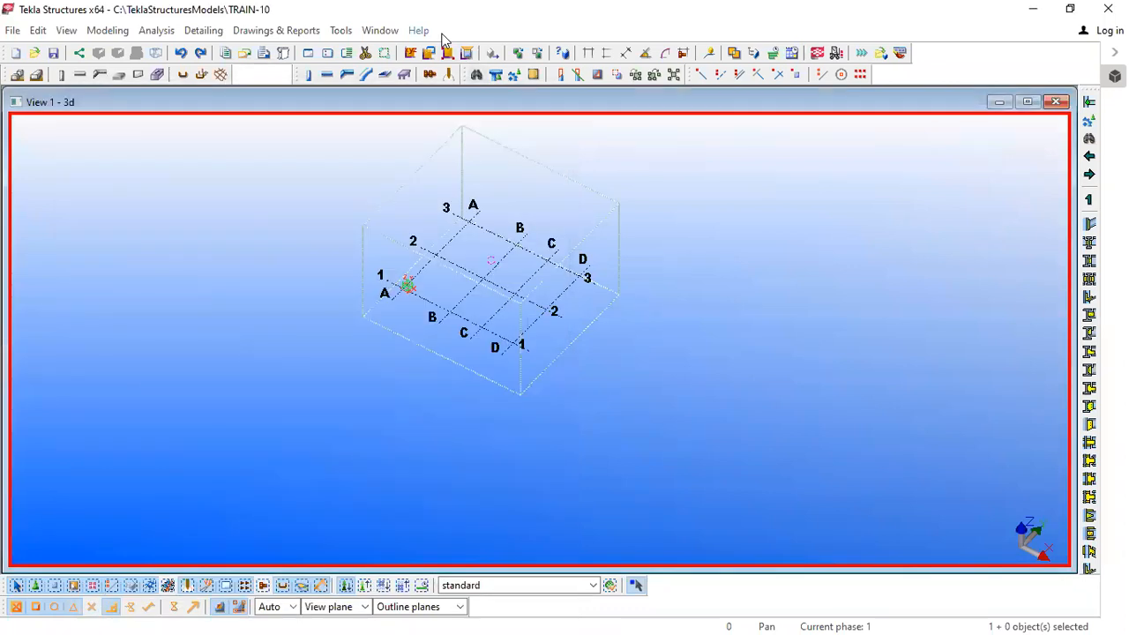
click(418, 31)
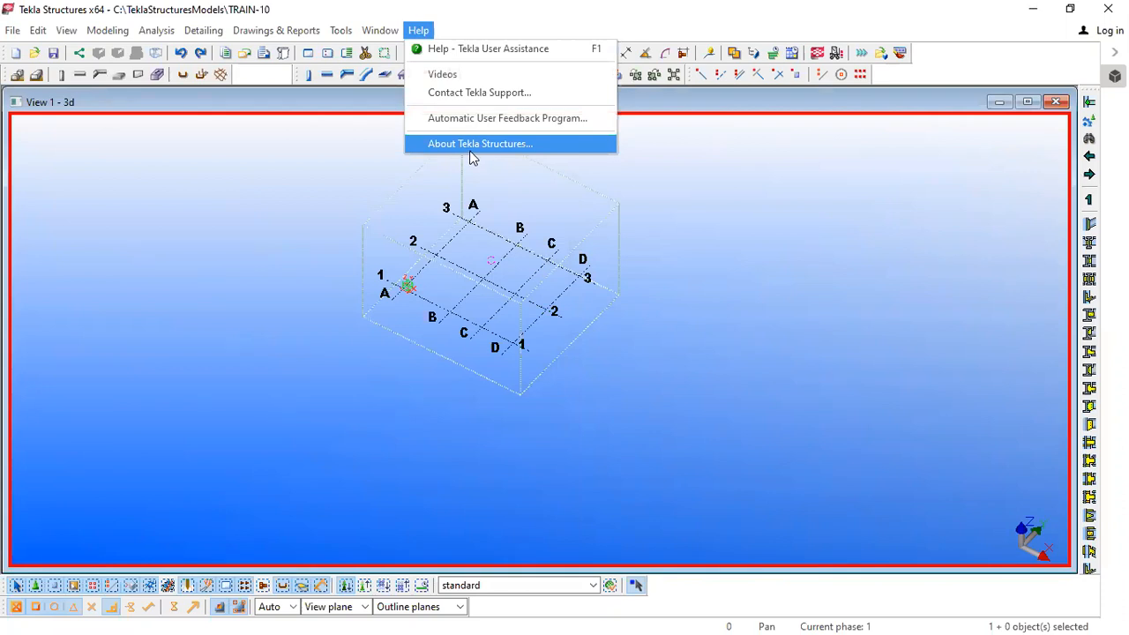
click(516, 50)
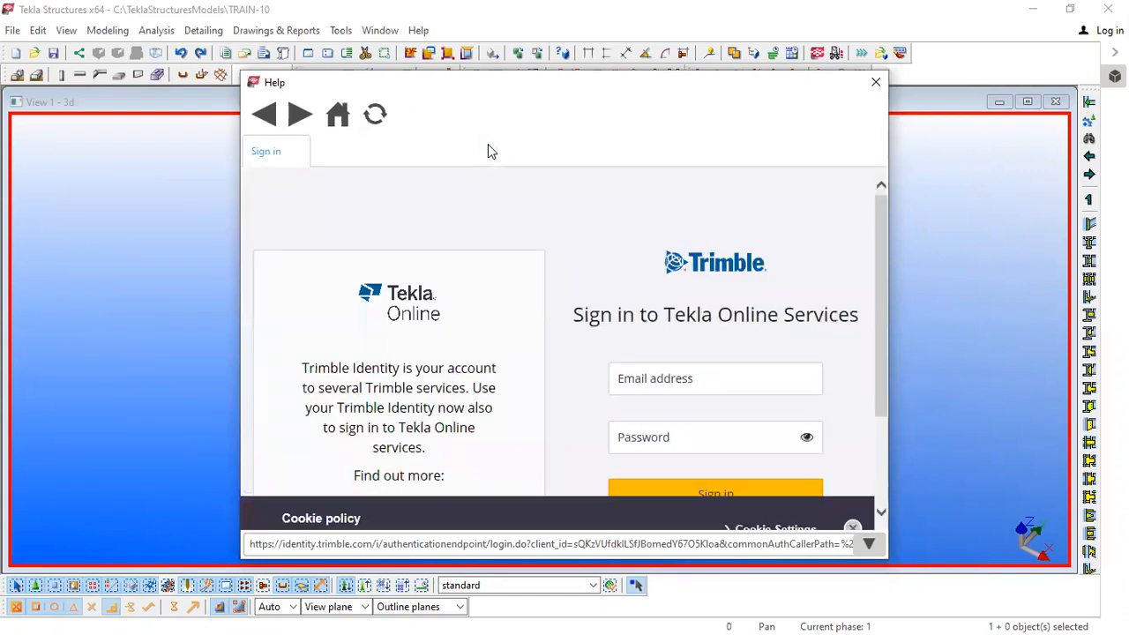
click(875, 84)
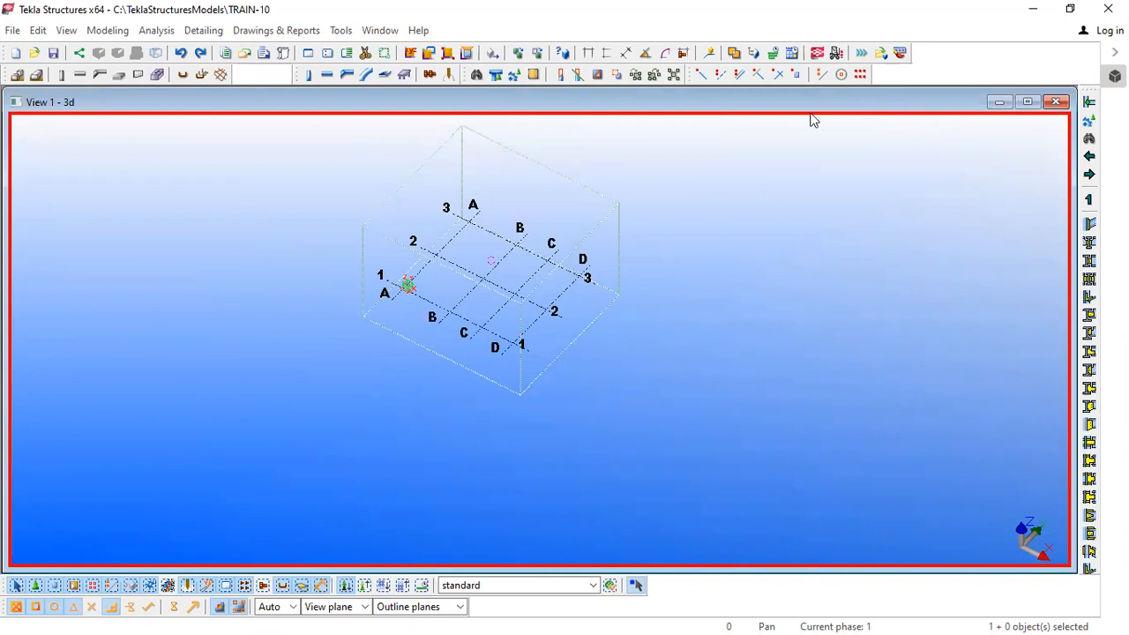
Examine the bolt size, bolt standard and bolt type choices in the bolt properties, leaving the type at Site and creating no bolts.
scroll(503, 246, down, 1)
middle_drag(502, 245, 467, 302)
scroll(462, 293, up, 3)
scroll(463, 293, up, 1)
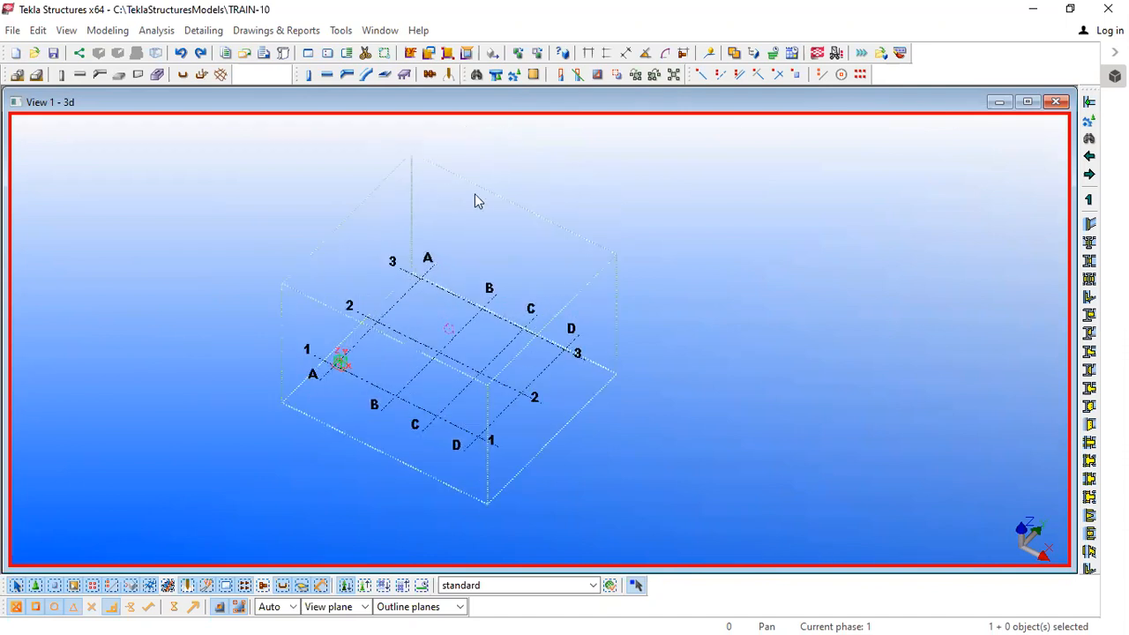
click(429, 75)
double_click(430, 75)
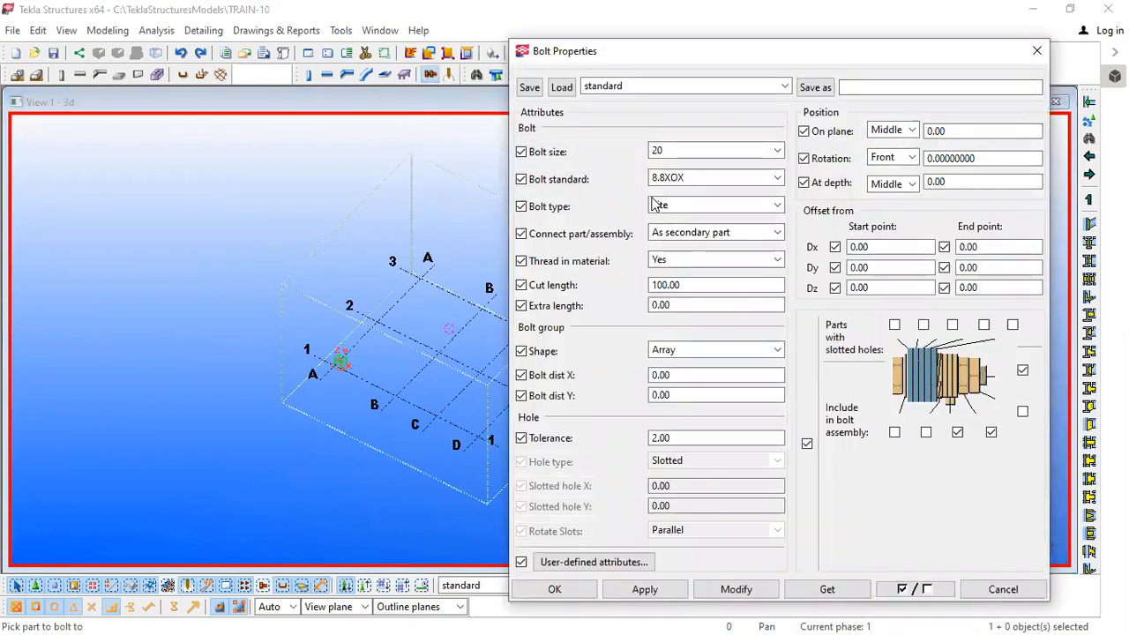
click(702, 149)
click(701, 154)
click(699, 179)
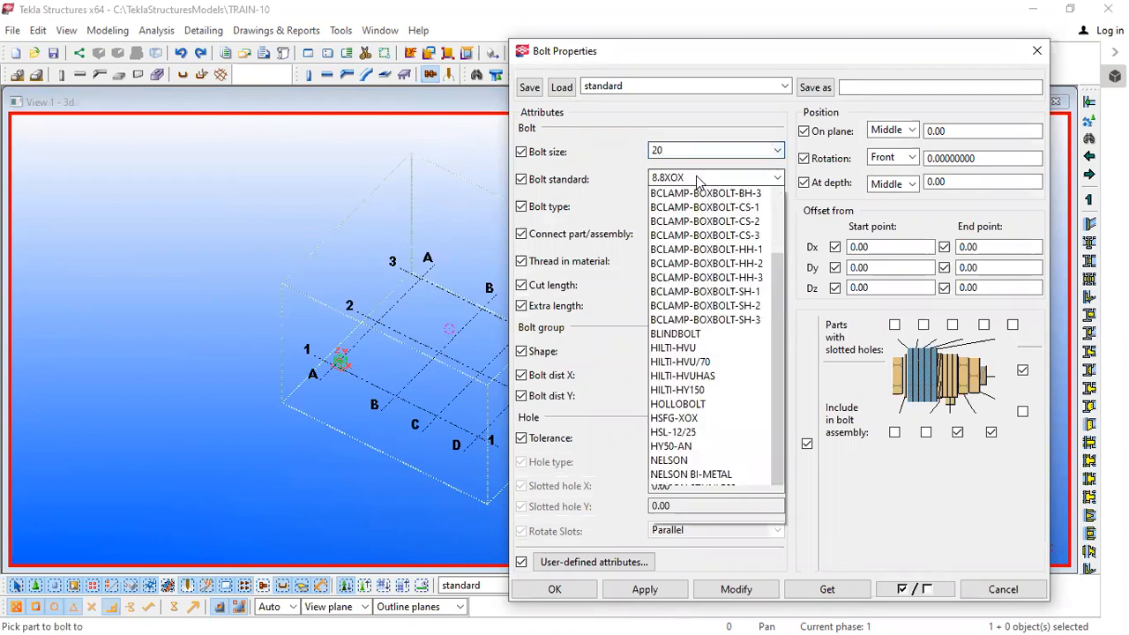
click(697, 180)
click(689, 207)
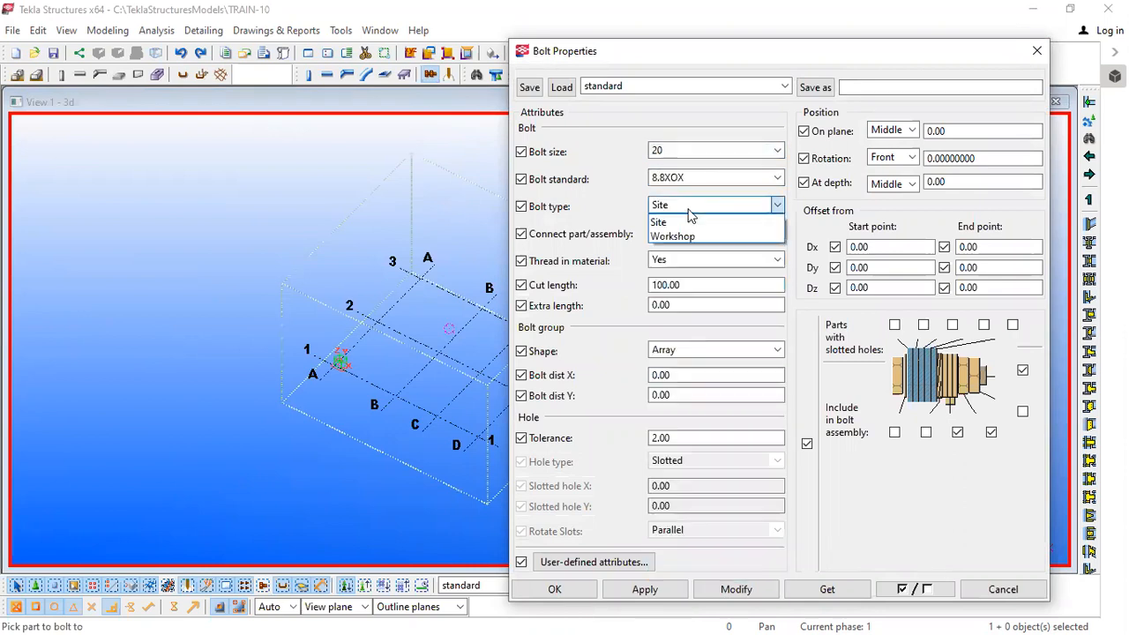
click(691, 220)
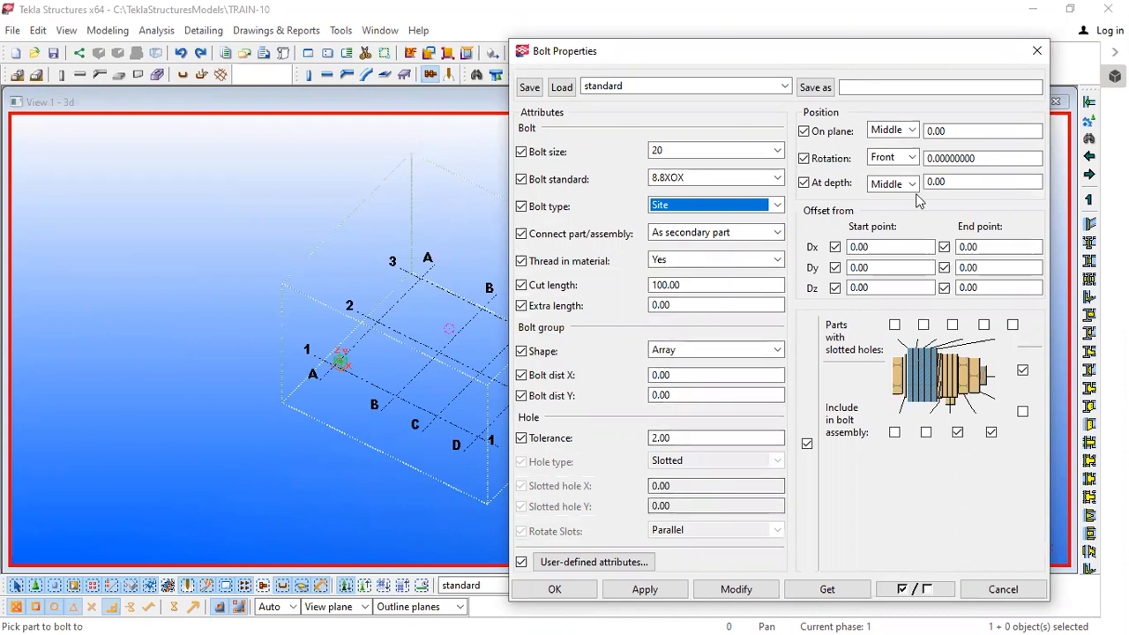
click(1036, 50)
right_click(469, 163)
key(Escape)
Open the weld properties and examine the weld type choices above and below the line and the above-line size setting.
double_click(448, 76)
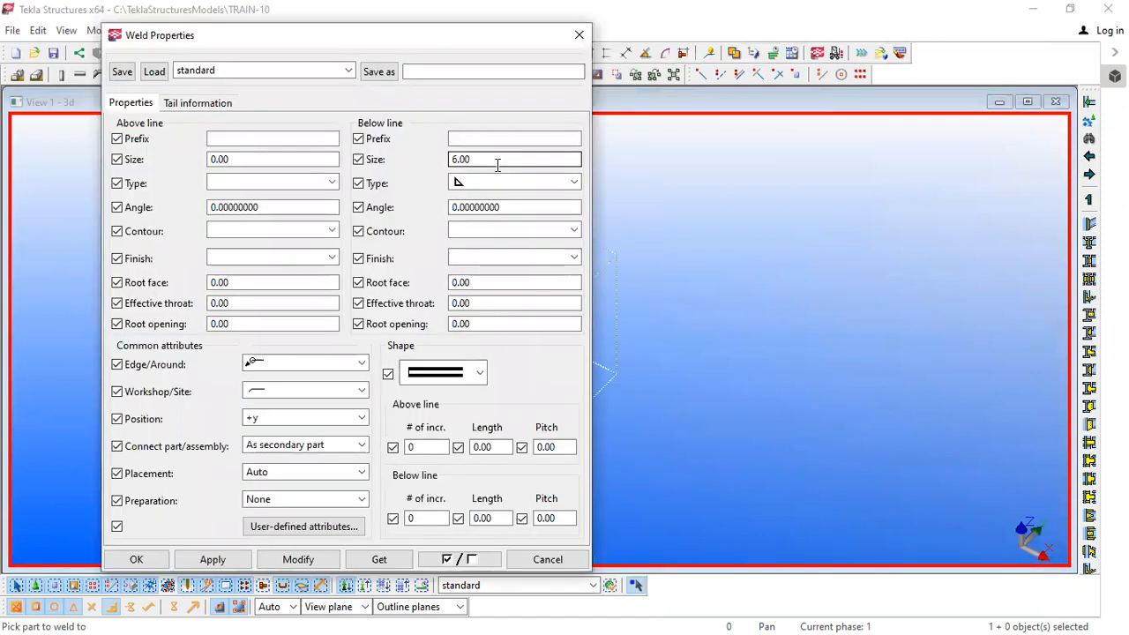
click(317, 183)
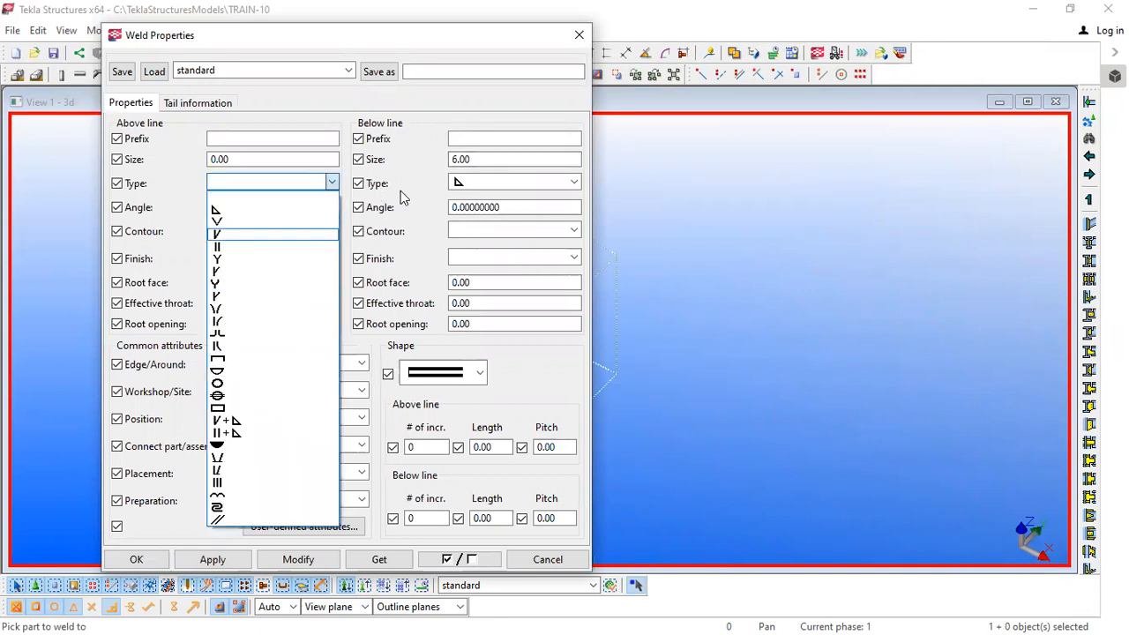
click(450, 188)
click(481, 190)
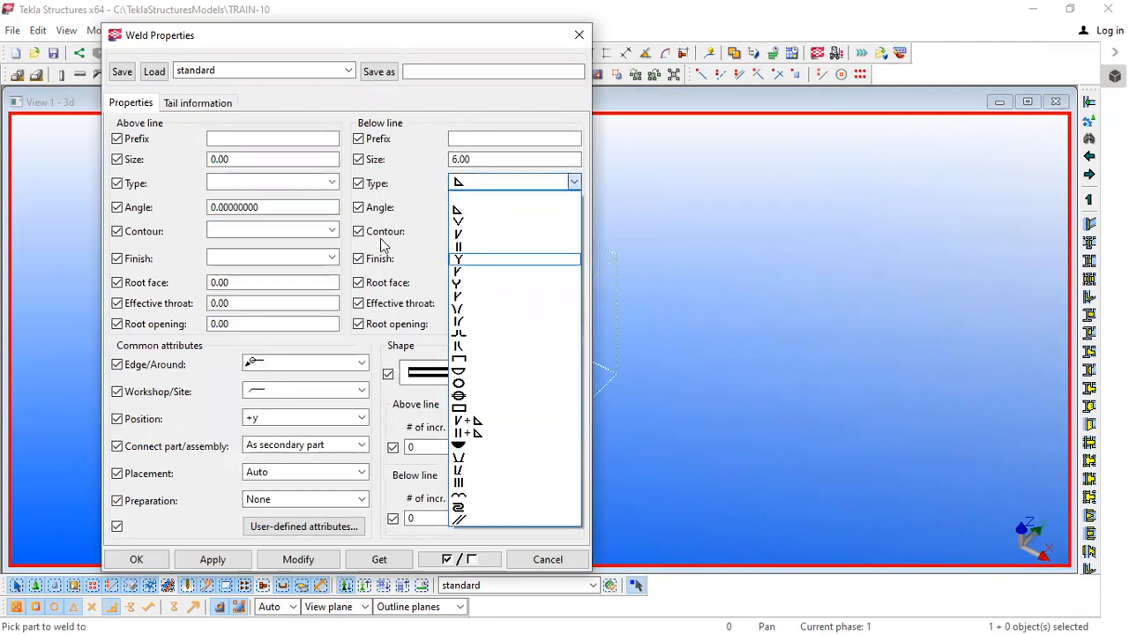
click(236, 159)
drag(235, 160, 164, 164)
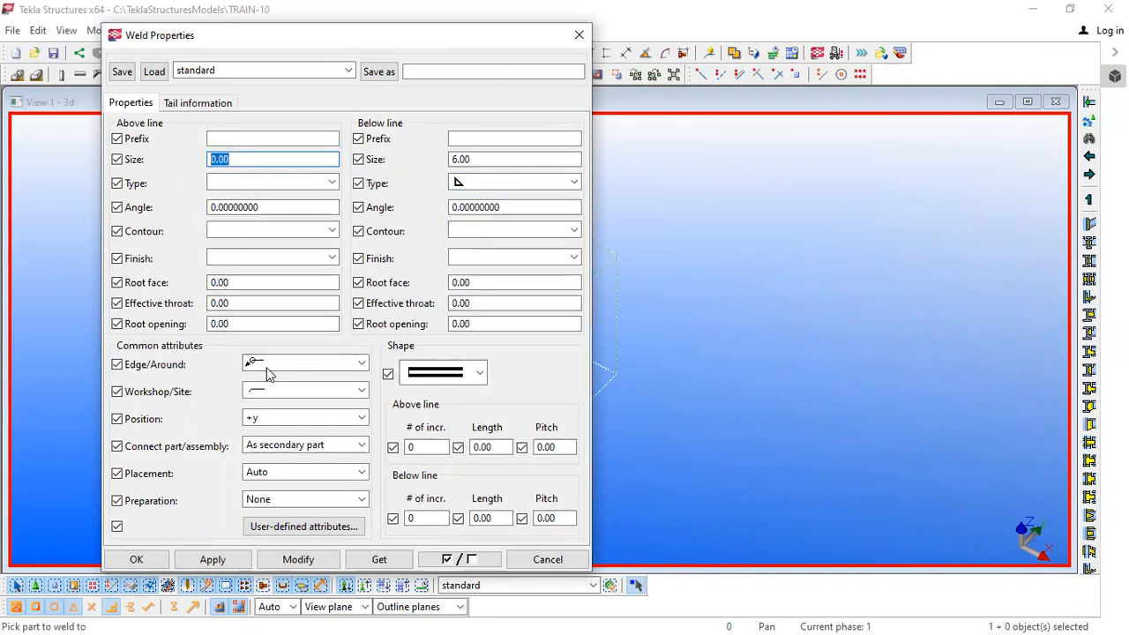
Examine the weld's Edge/Around, Workshop/Site and Position choices, keeping their current selections.
click(292, 356)
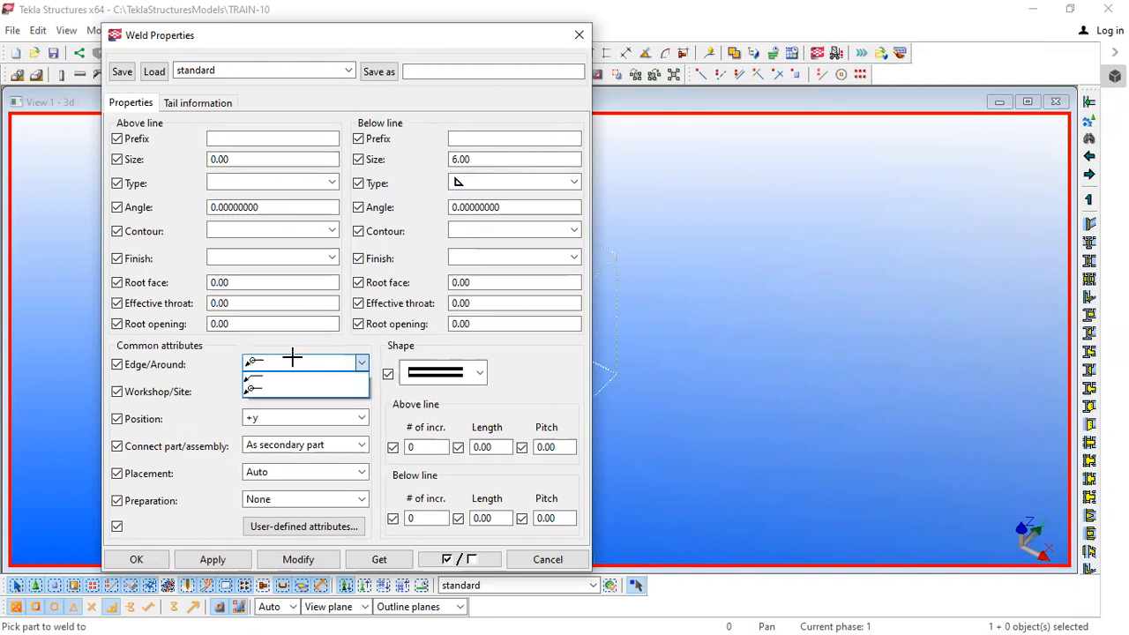
click(293, 357)
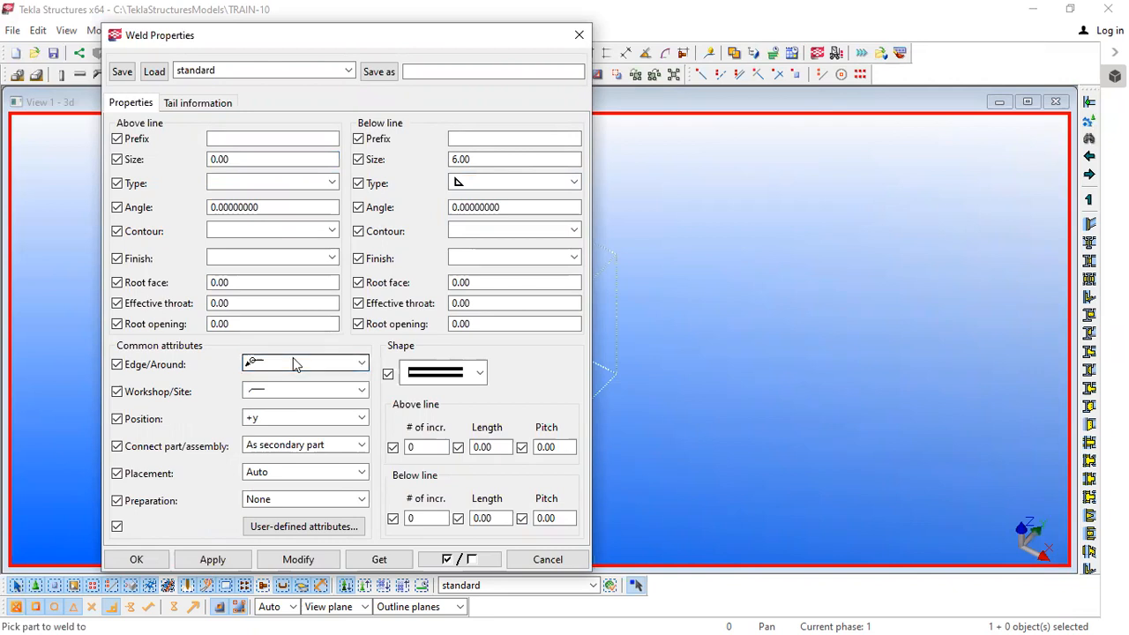
click(291, 390)
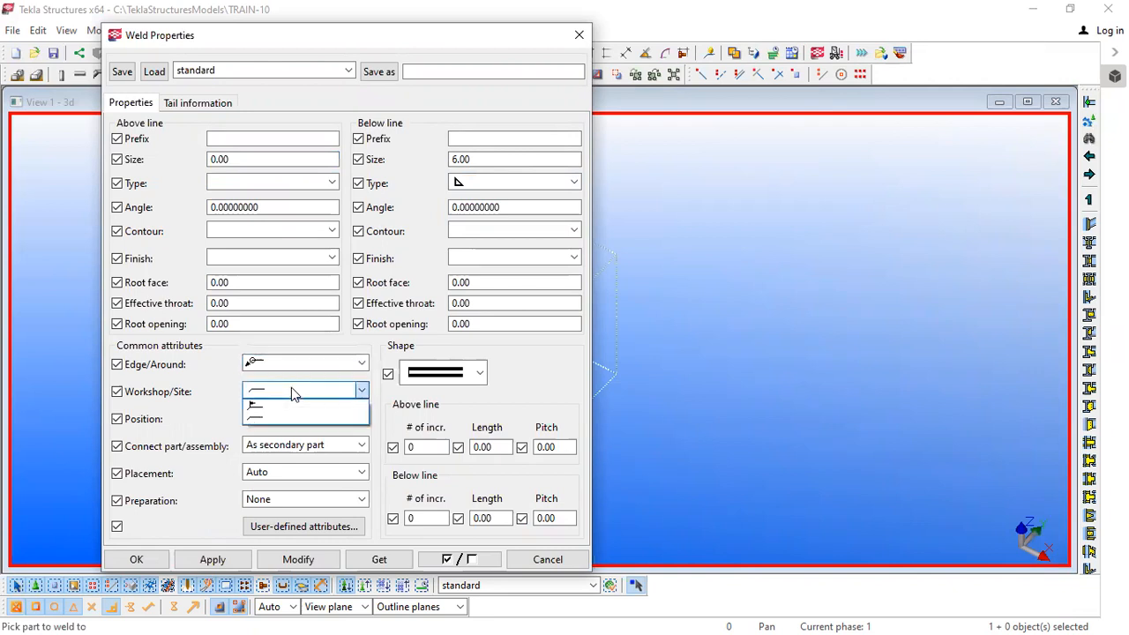
click(269, 416)
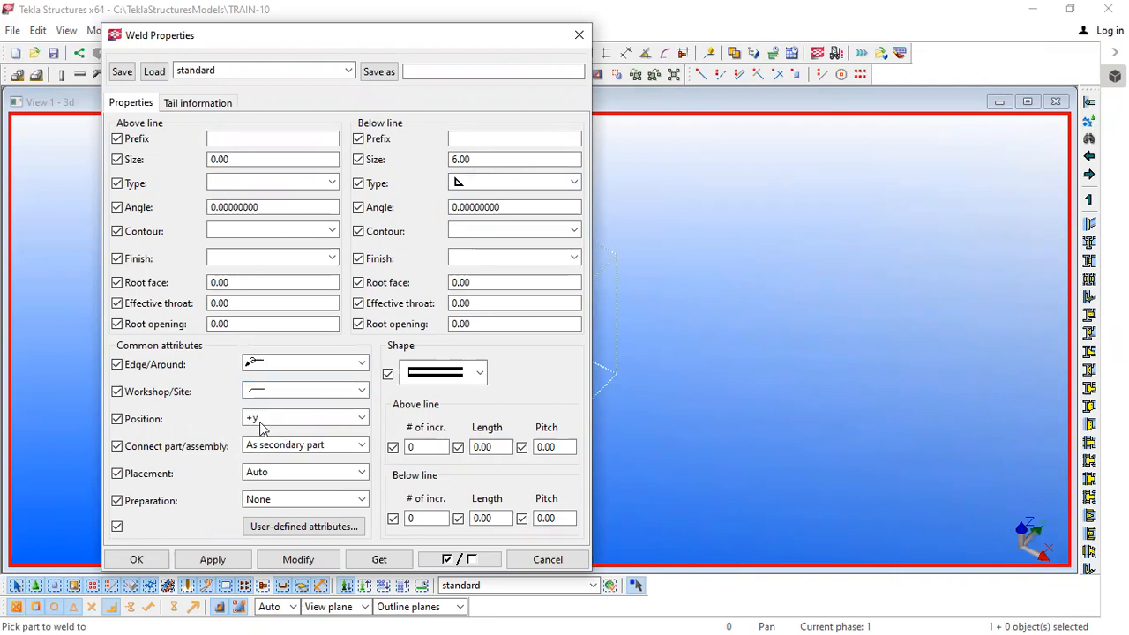
click(284, 421)
click(284, 419)
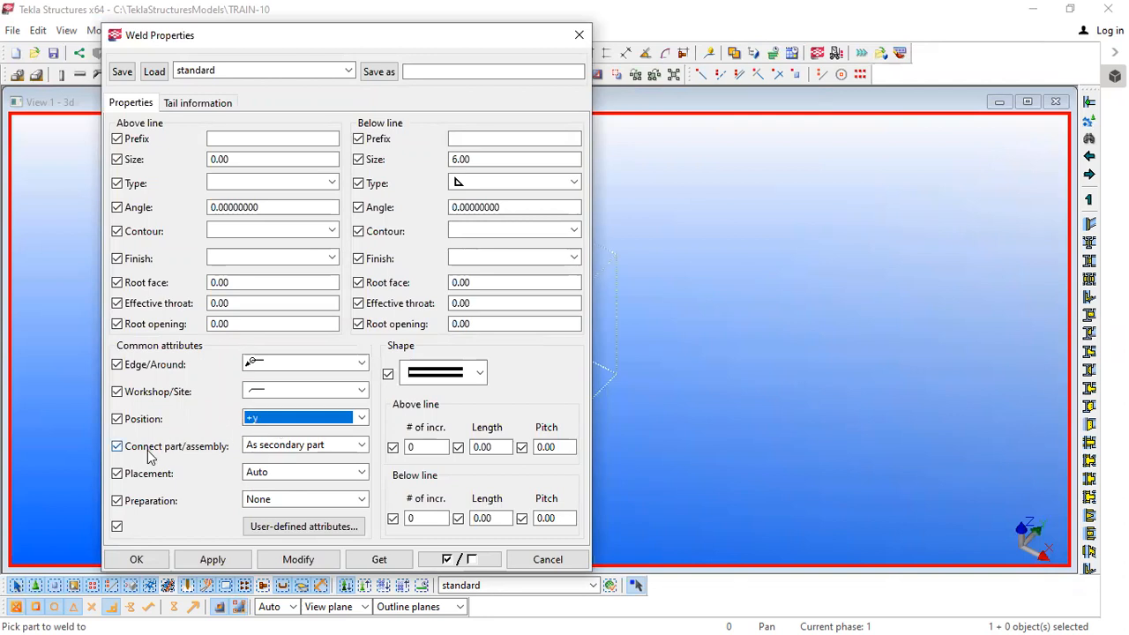
Compare the weld's Connect part/assembly choices, keeping As secondary part.
click(343, 450)
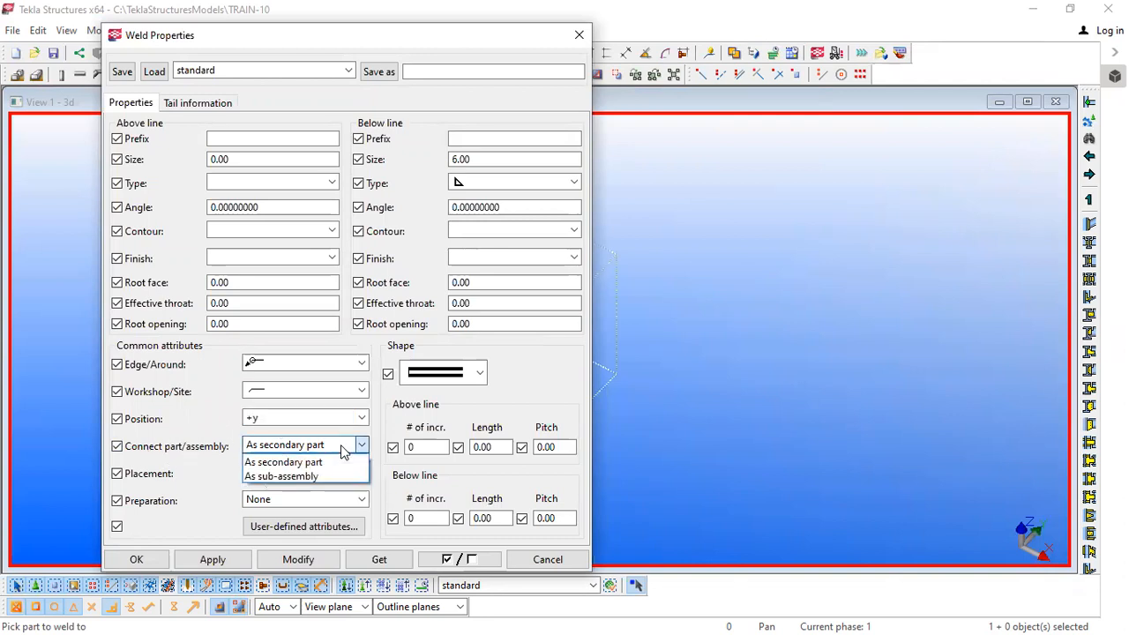
click(343, 450)
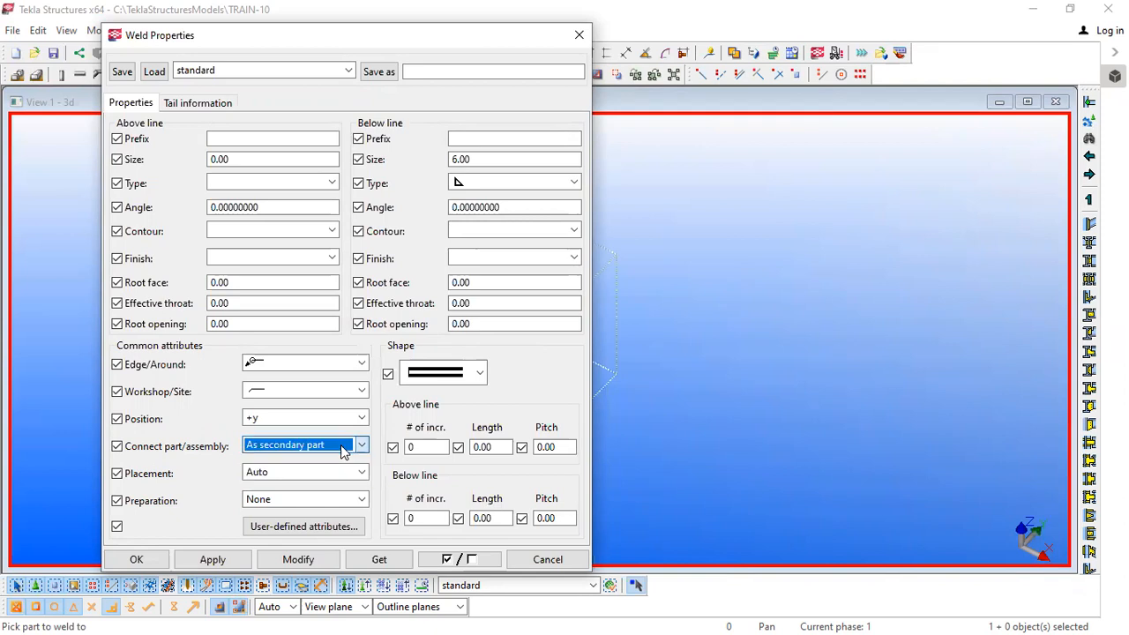
click(265, 451)
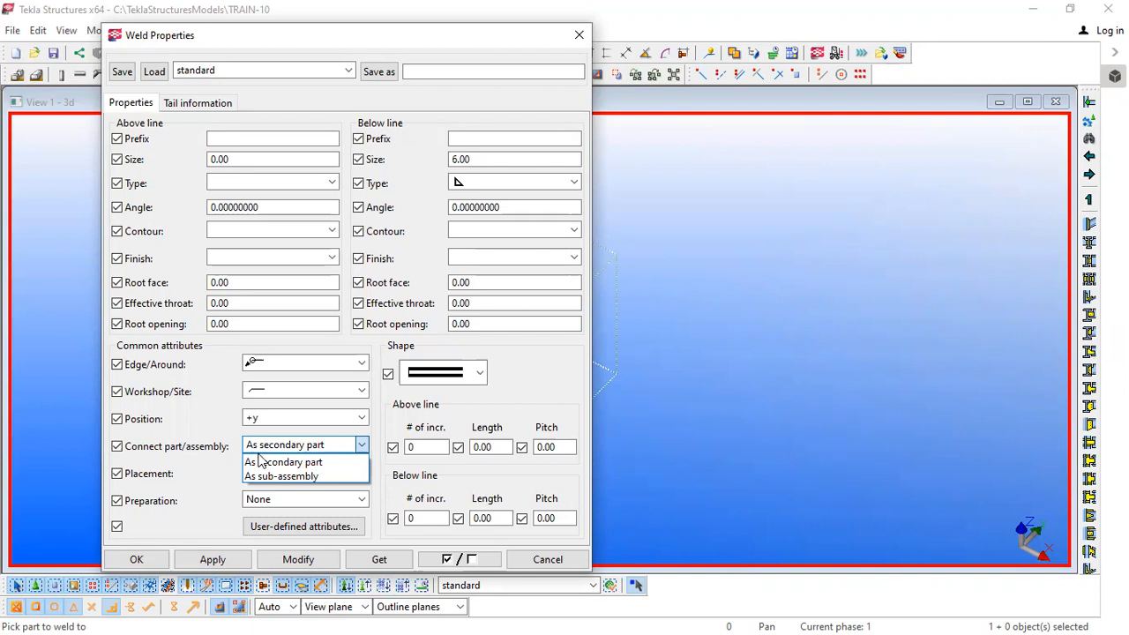
click(296, 462)
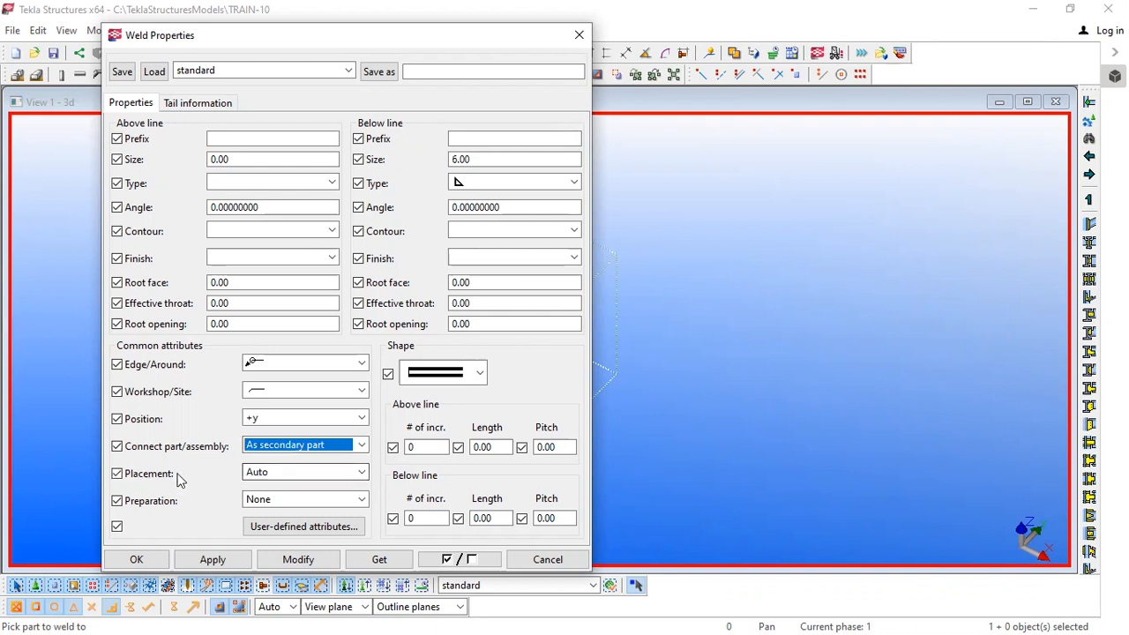
Examine the weld's Placement and Preparation choices, keeping Placement at Auto and Preparation at None.
click(280, 474)
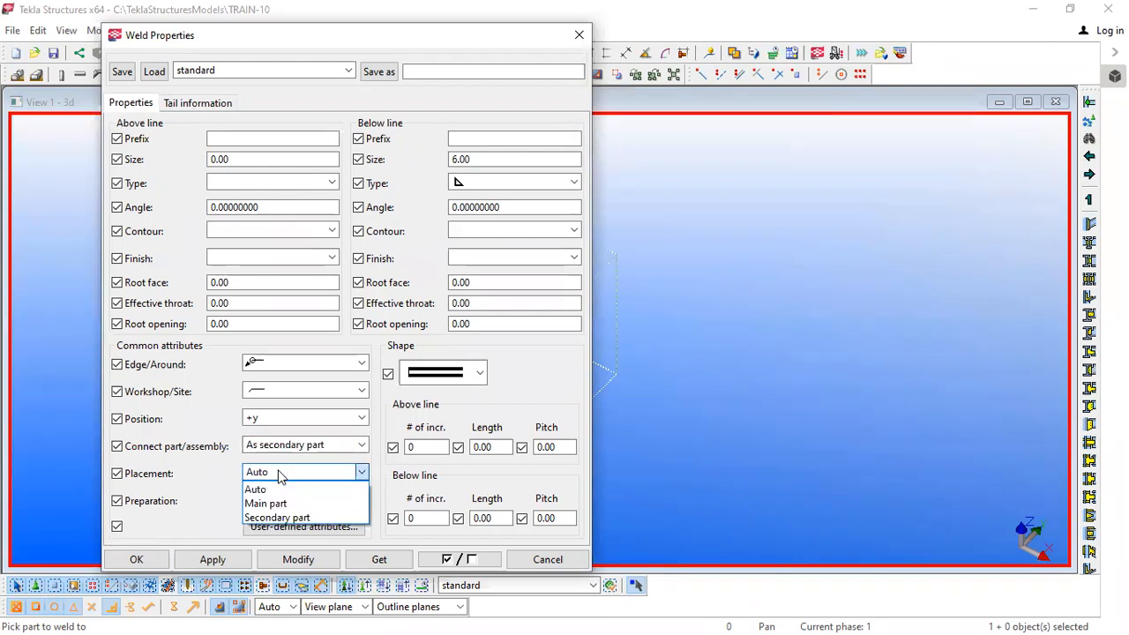
click(280, 474)
click(280, 474)
click(280, 474)
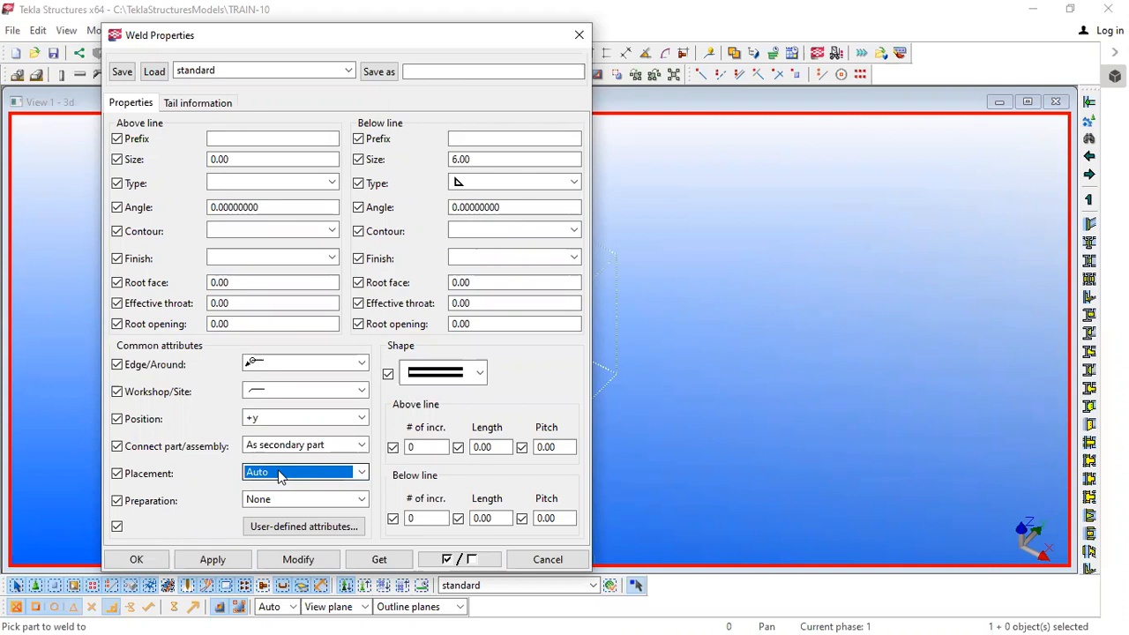
click(270, 476)
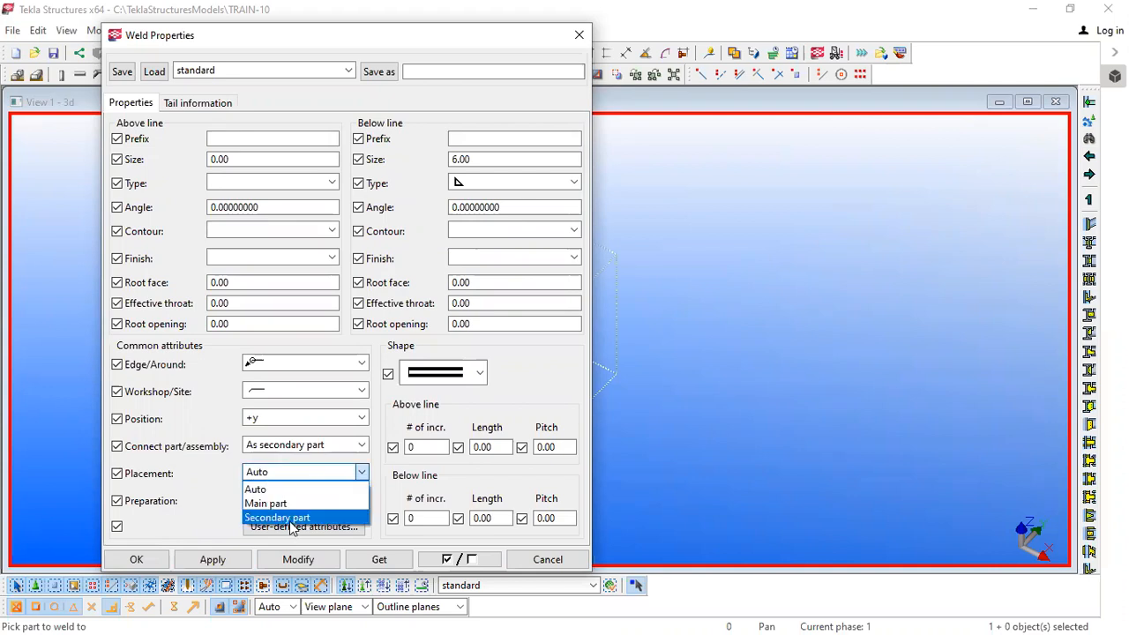
click(185, 499)
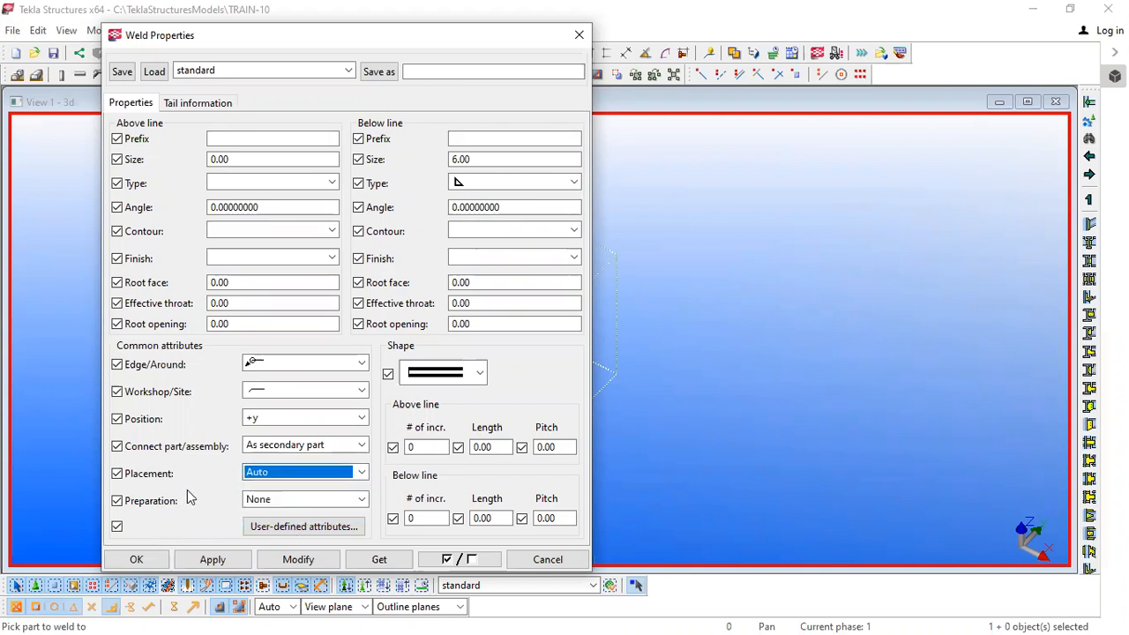
click(275, 477)
click(274, 476)
click(287, 500)
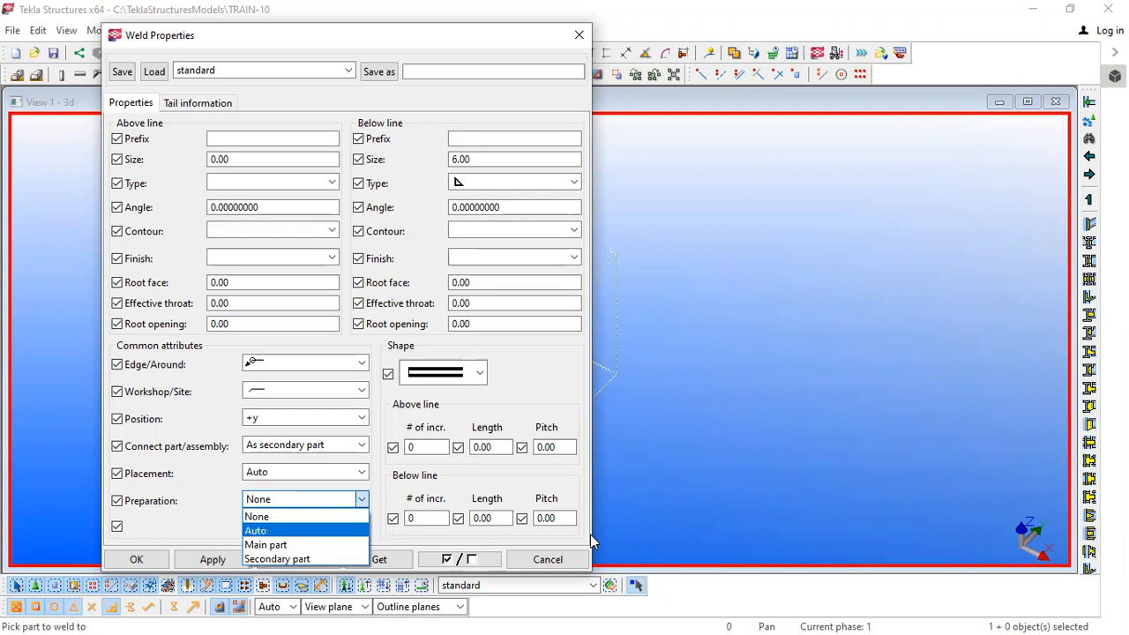
click(527, 494)
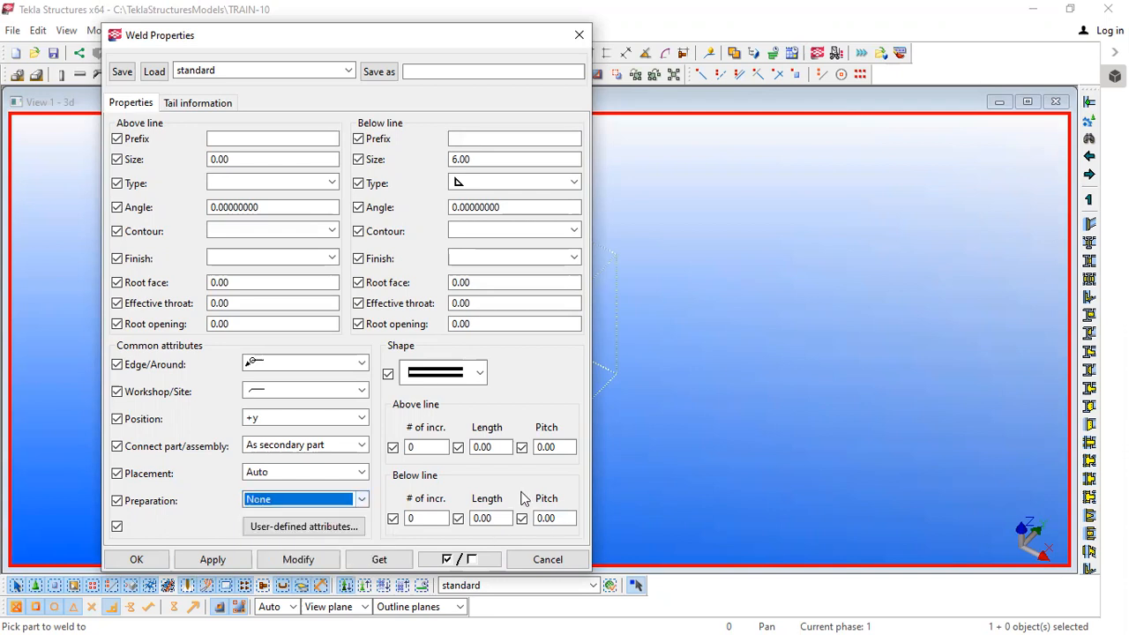
Open the weld's tail information and examine the NDT inspection level and electrode classification choices without changing them.
click(198, 103)
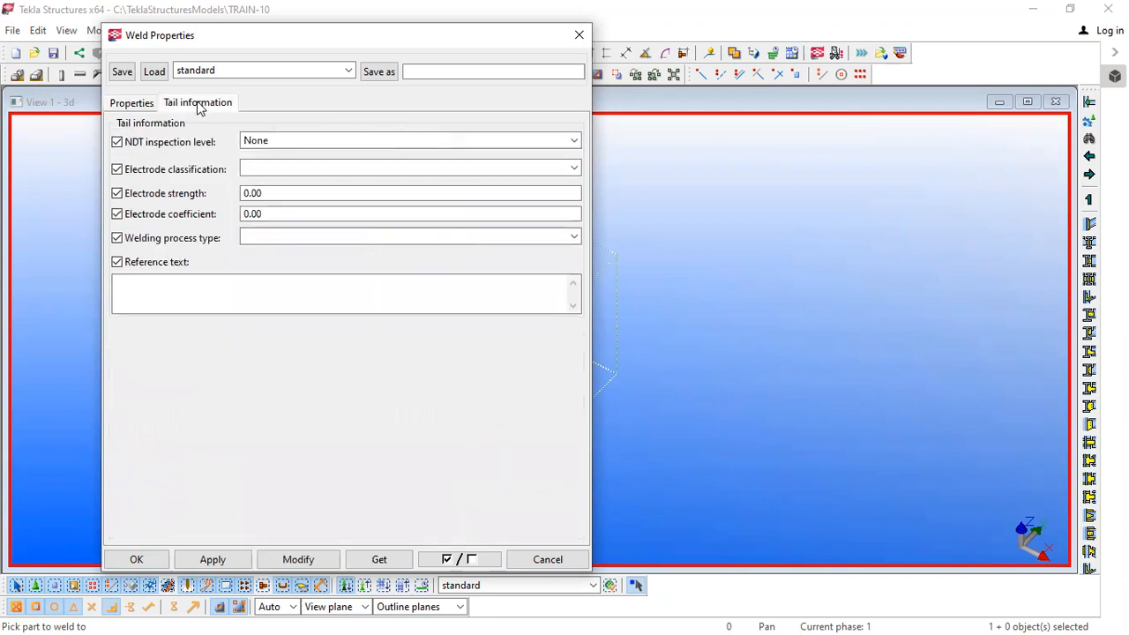
click(282, 141)
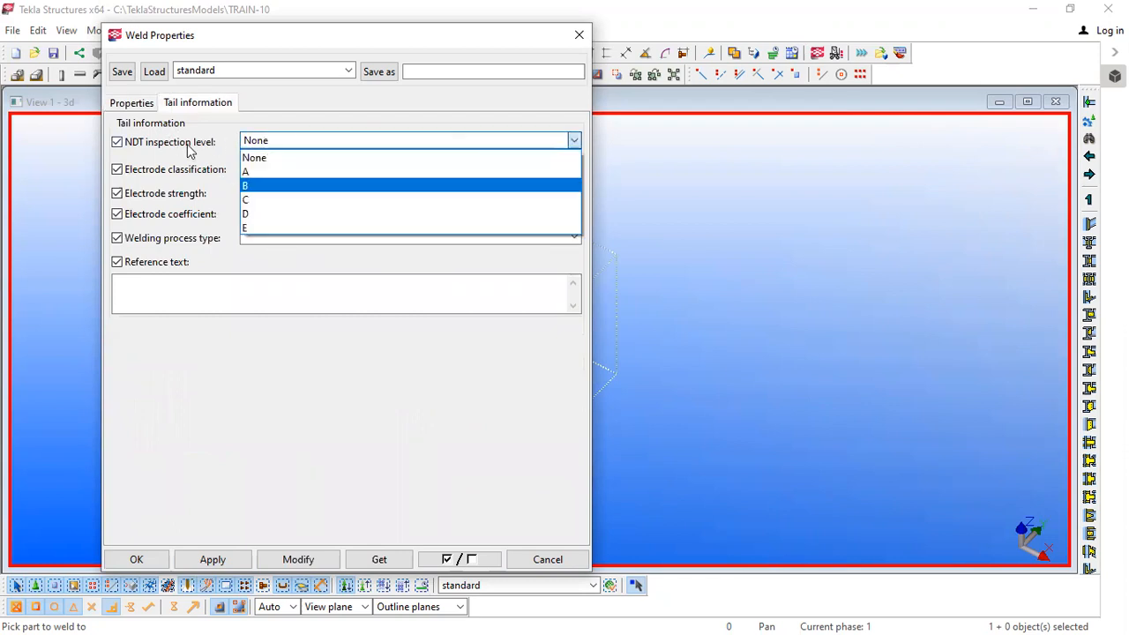
click(187, 166)
click(276, 169)
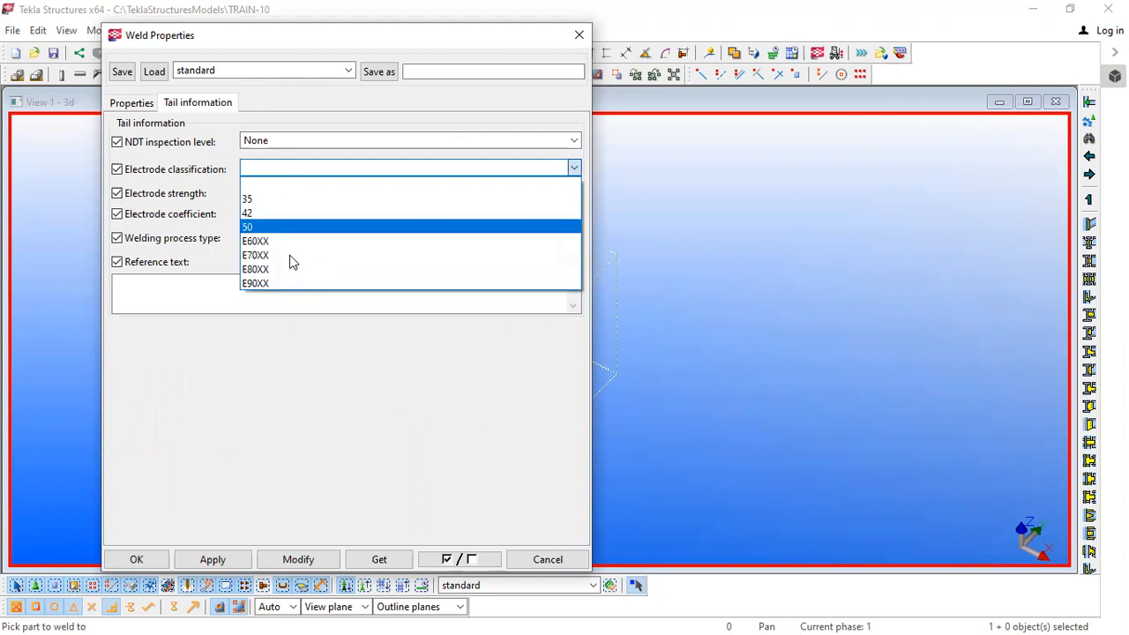
click(253, 334)
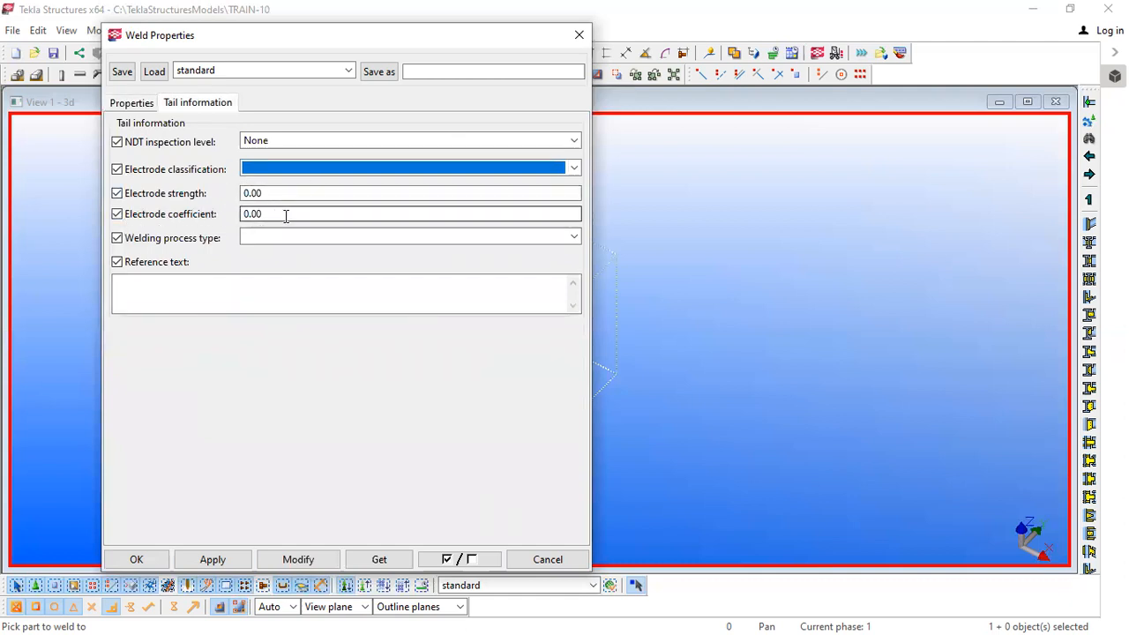
Inspect the electrode strength and electrode coefficient settings in the weld's tail information, leaving both values as they are.
drag(284, 216, 208, 216)
drag(268, 193, 185, 216)
drag(267, 194, 207, 196)
drag(280, 216, 179, 199)
drag(266, 192, 169, 187)
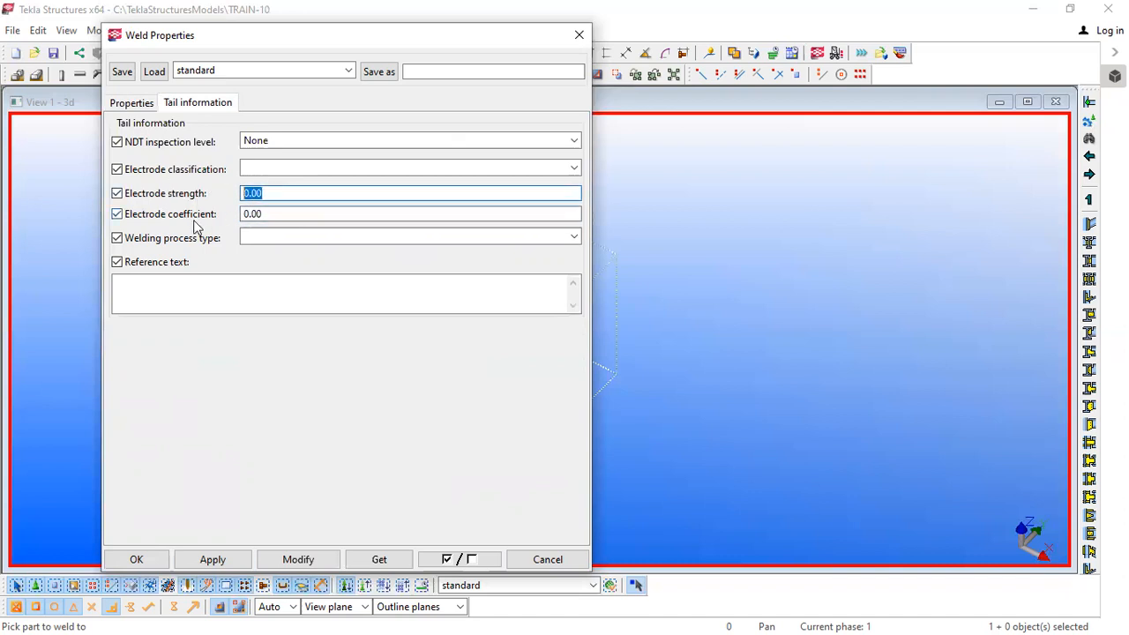
Examine the welding process type choices, leaving the type blank, and activate the reference text box.
click(272, 236)
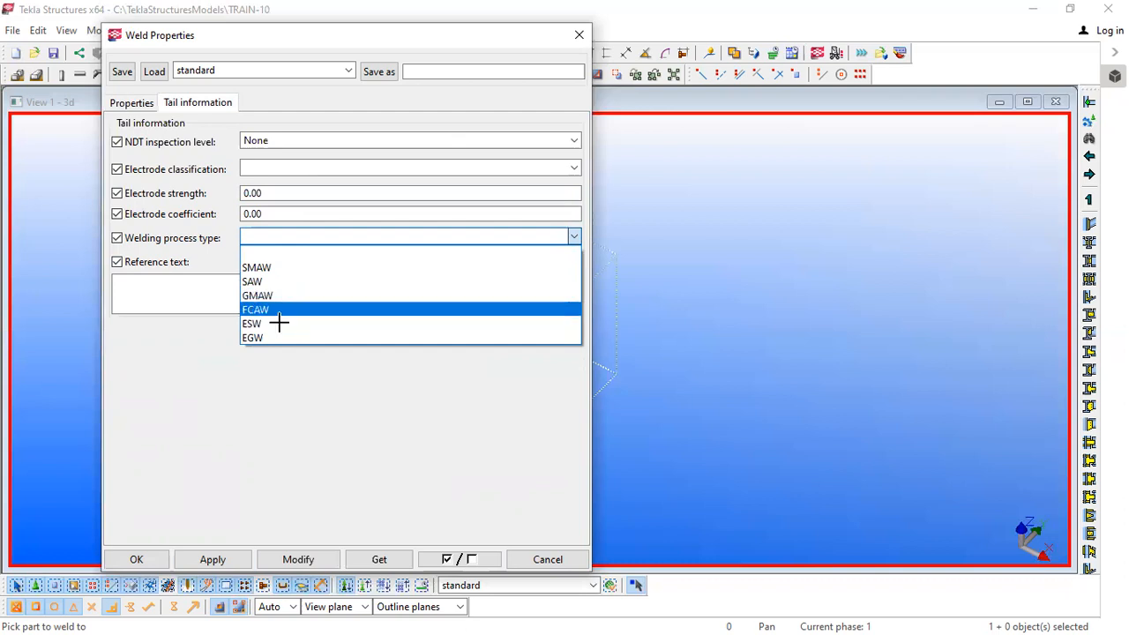
click(264, 254)
click(176, 294)
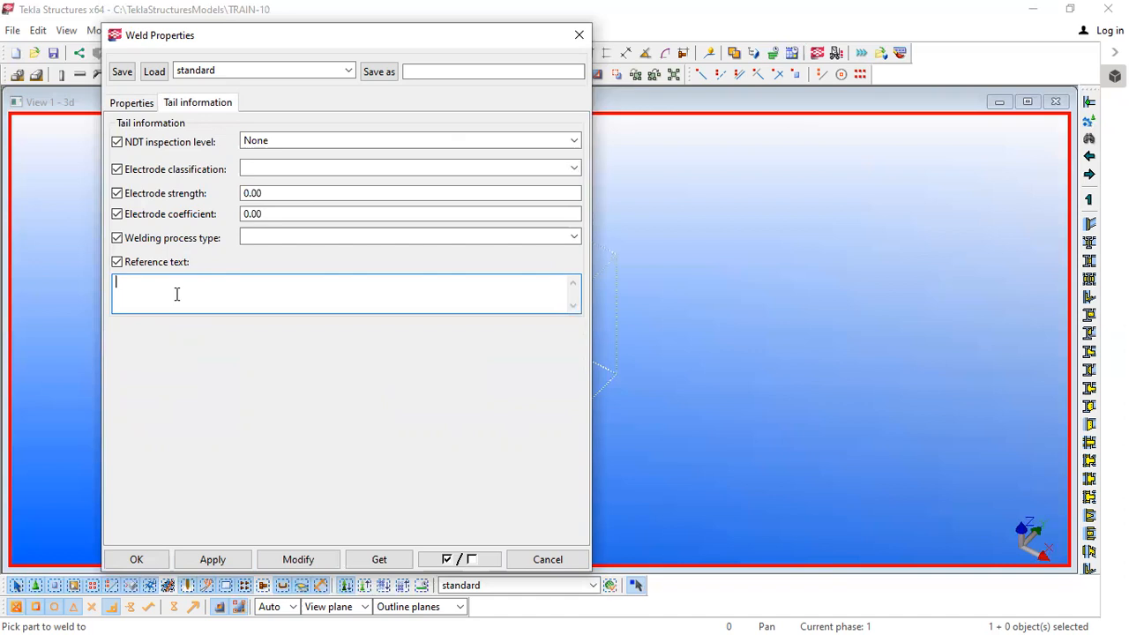
Cancel the weld properties and interrupt the active weld command in the 3d view.
click(541, 559)
right_click(639, 207)
click(655, 202)
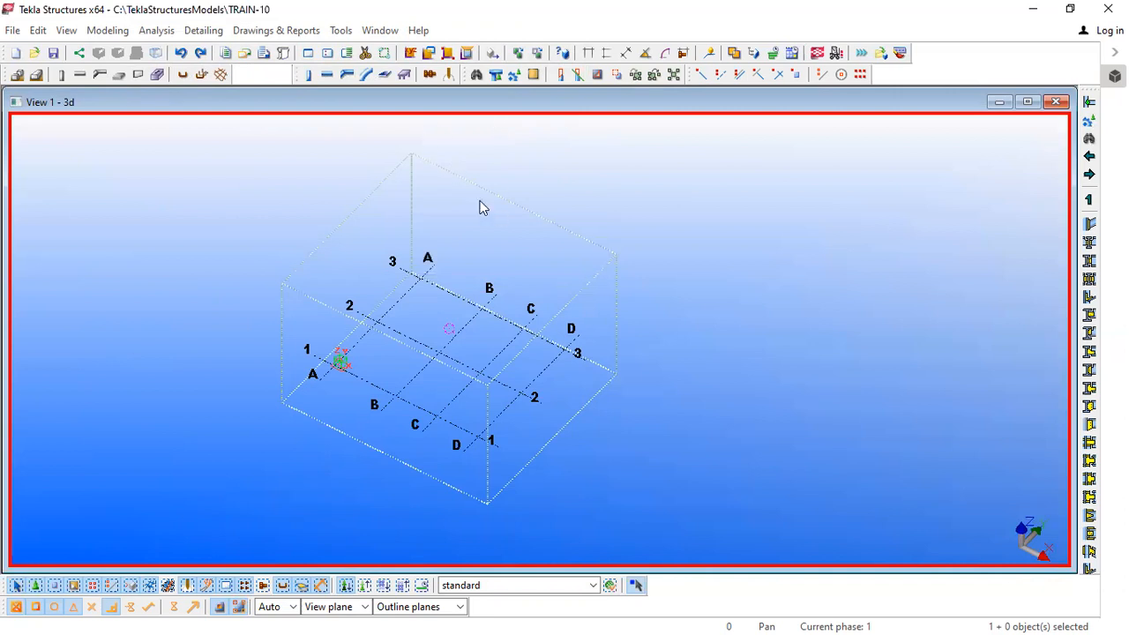
Open the 3d view's properties and examine the display settings for object visibility and representation.
middle_drag(495, 188, 410, 195)
middle_drag(542, 211, 525, 232)
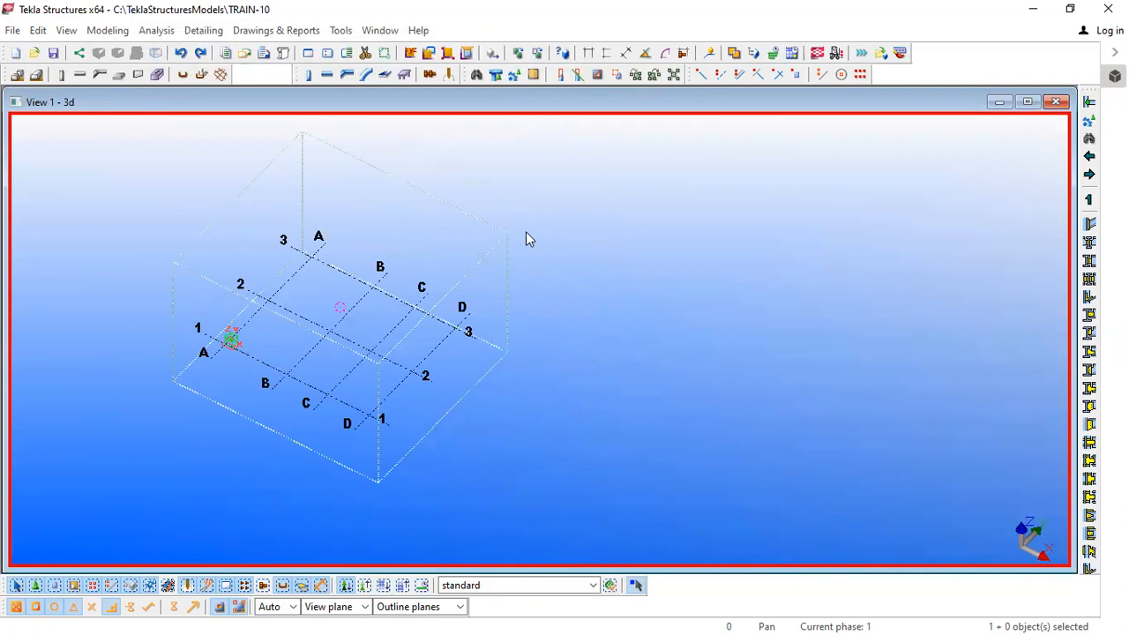
double_click(594, 247)
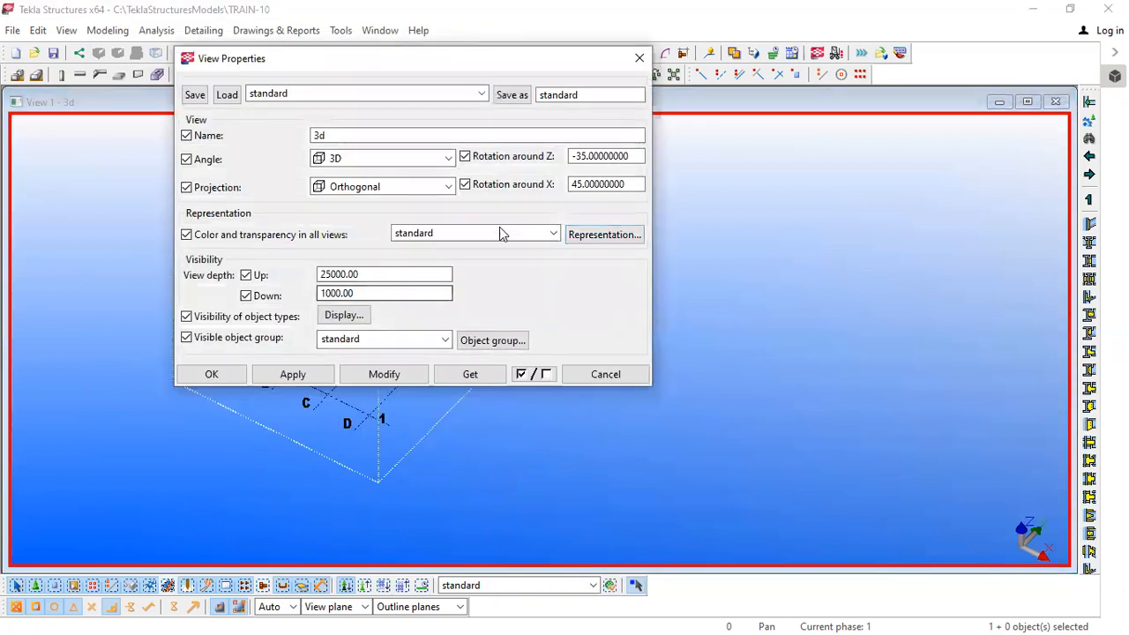
click(351, 316)
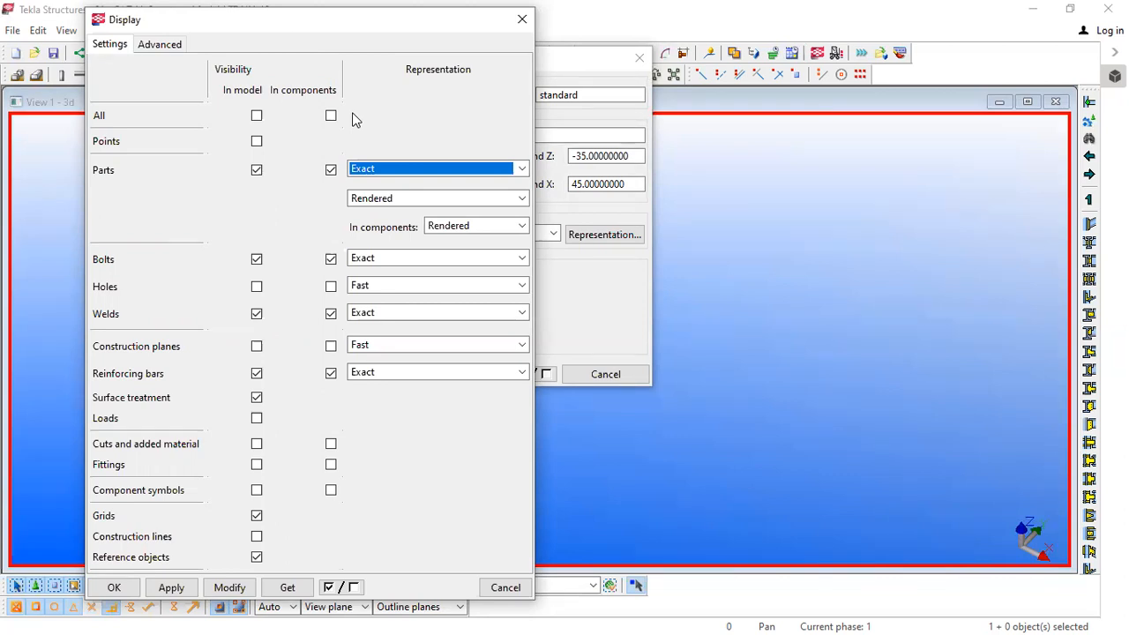
Open the first connection on component page 1 and look through its Plates, Stiffeners, General, Haunch, Notch and Bolts settings.
click(1096, 229)
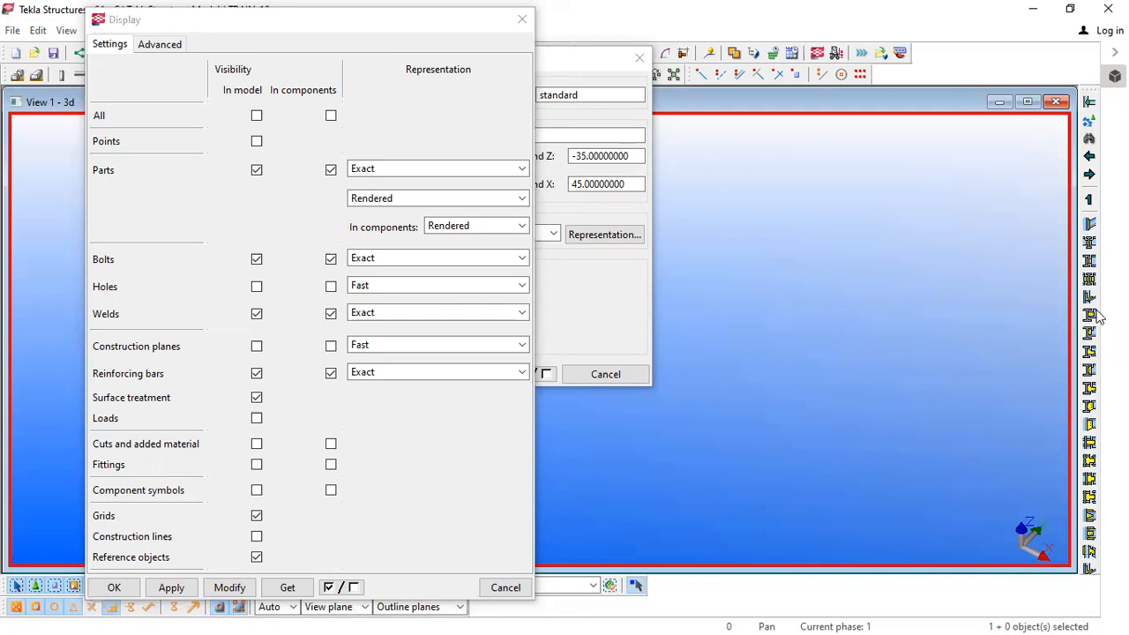
click(1090, 223)
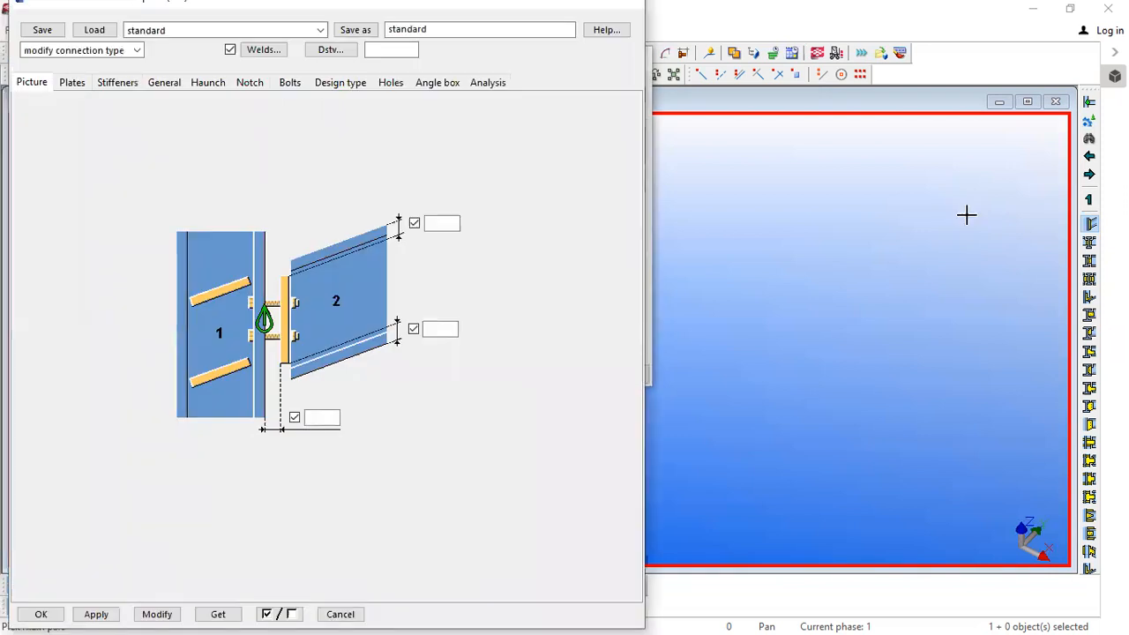
click(74, 85)
click(118, 84)
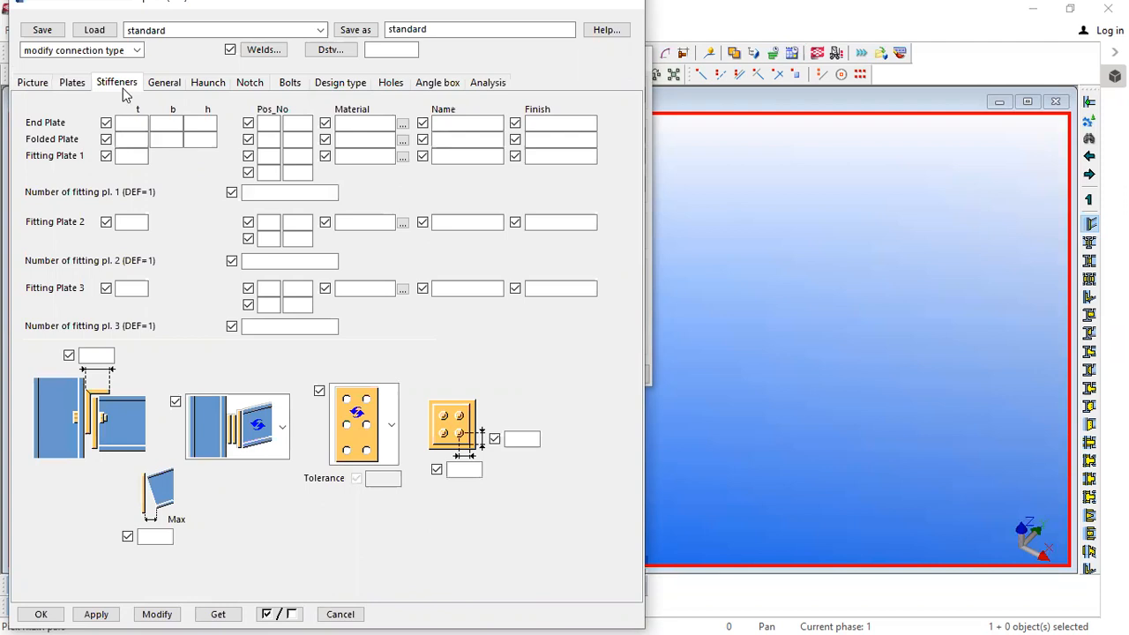
click(172, 85)
click(208, 83)
click(250, 84)
click(286, 83)
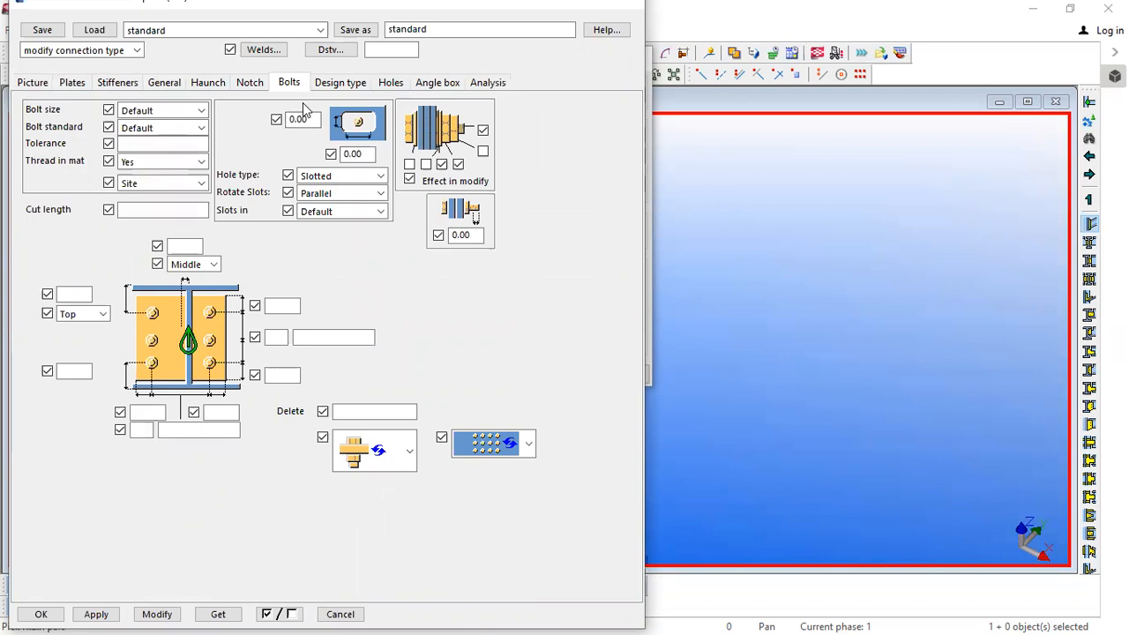
Revisit the connection's picture, plate and stiffener settings.
click(36, 82)
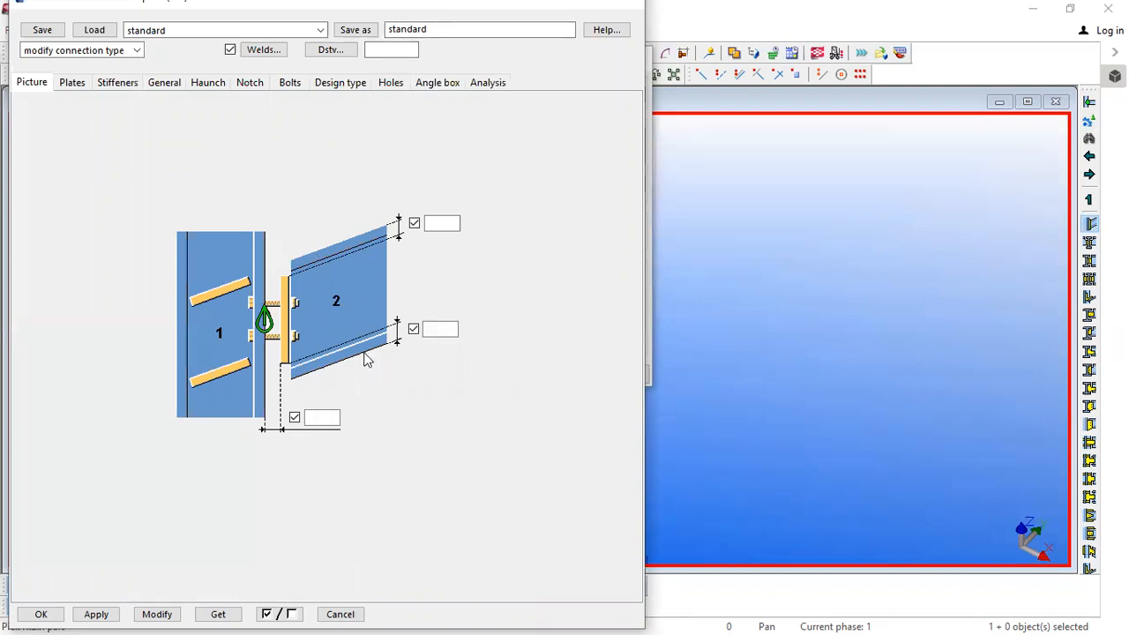
click(74, 84)
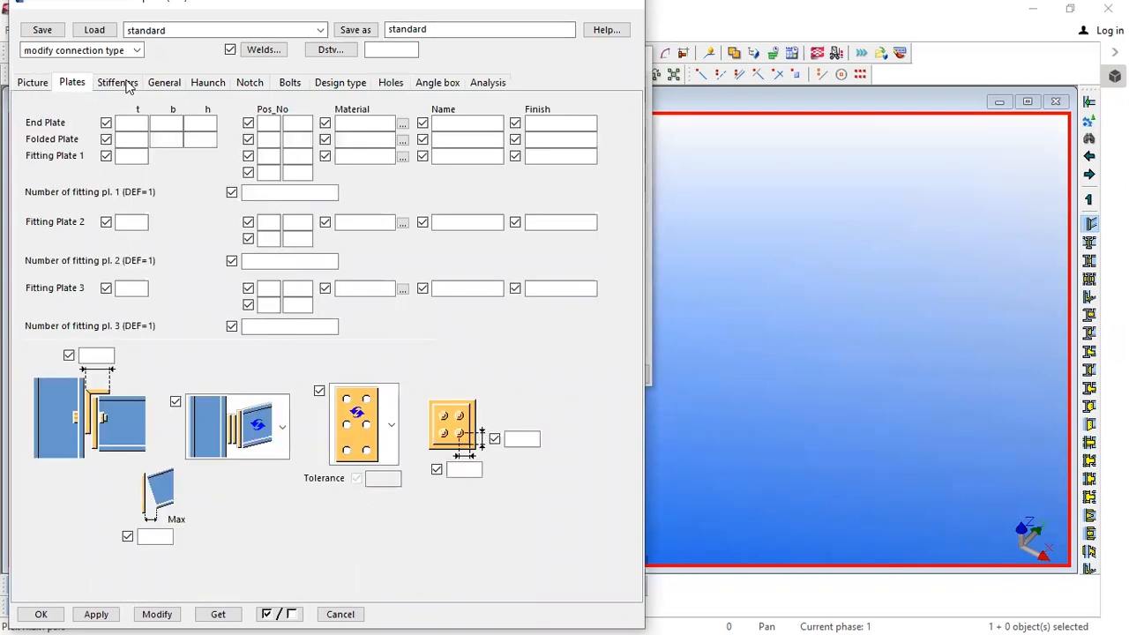
click(126, 84)
Examine the connection's bolt settings, including bolt standard, bolt size, tolerance, thread in material and the site option.
click(295, 84)
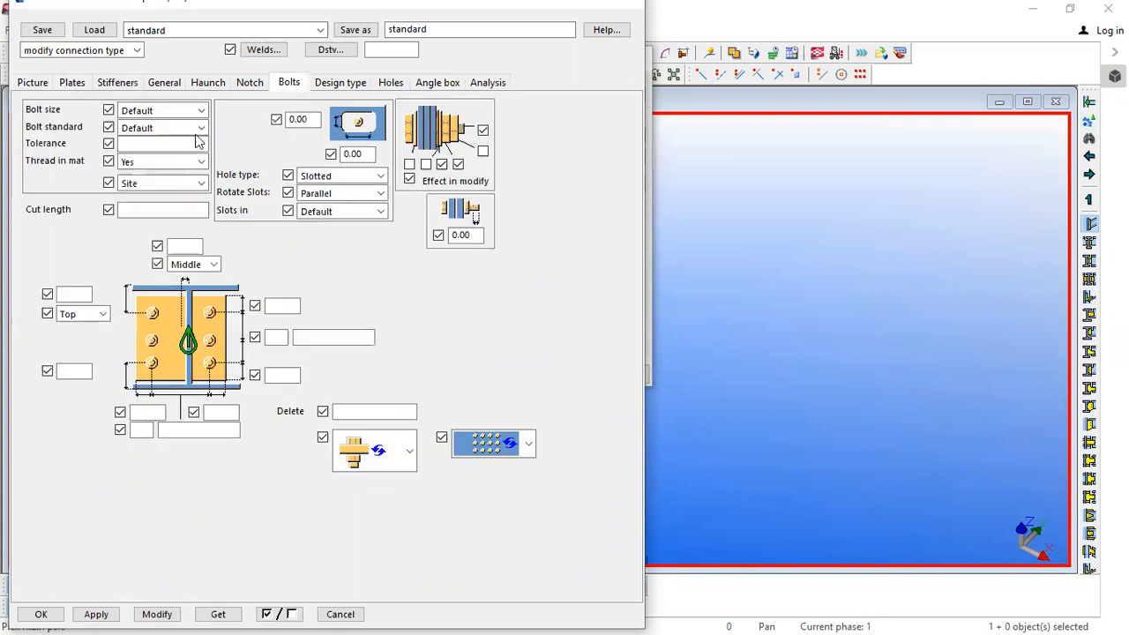
click(201, 128)
click(198, 128)
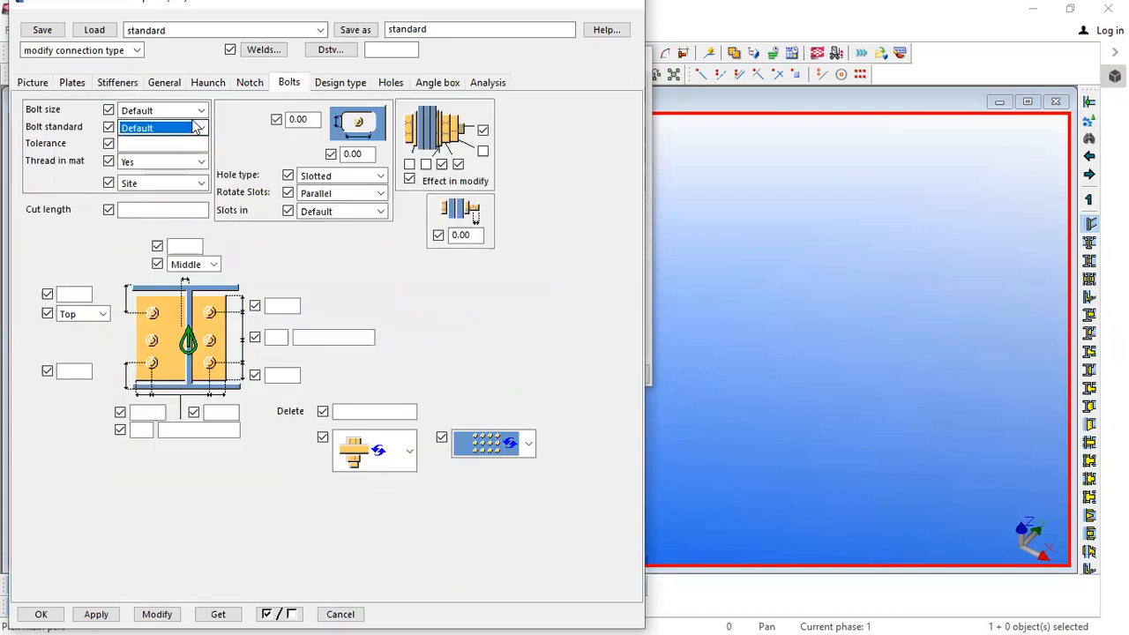
click(201, 111)
click(200, 112)
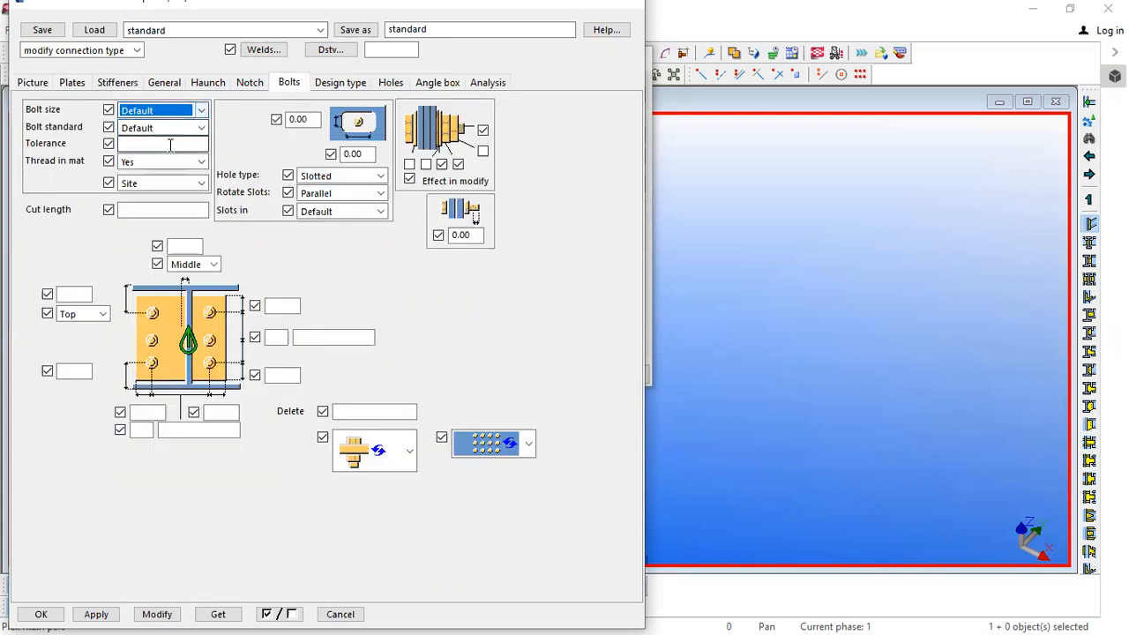
click(170, 146)
click(157, 160)
click(157, 160)
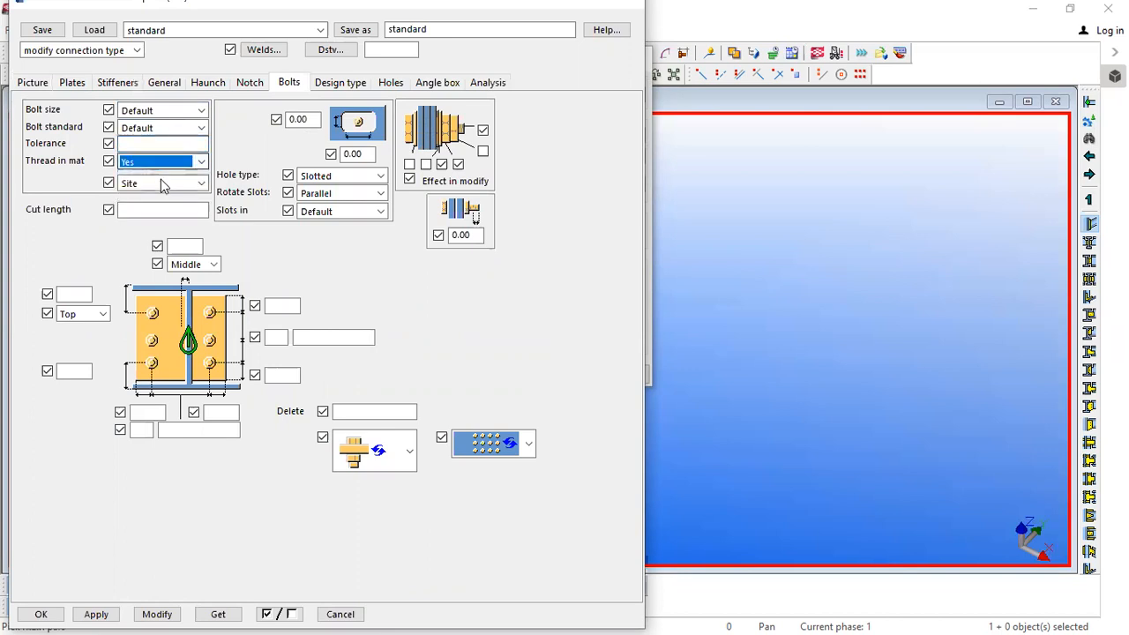
click(161, 183)
click(163, 184)
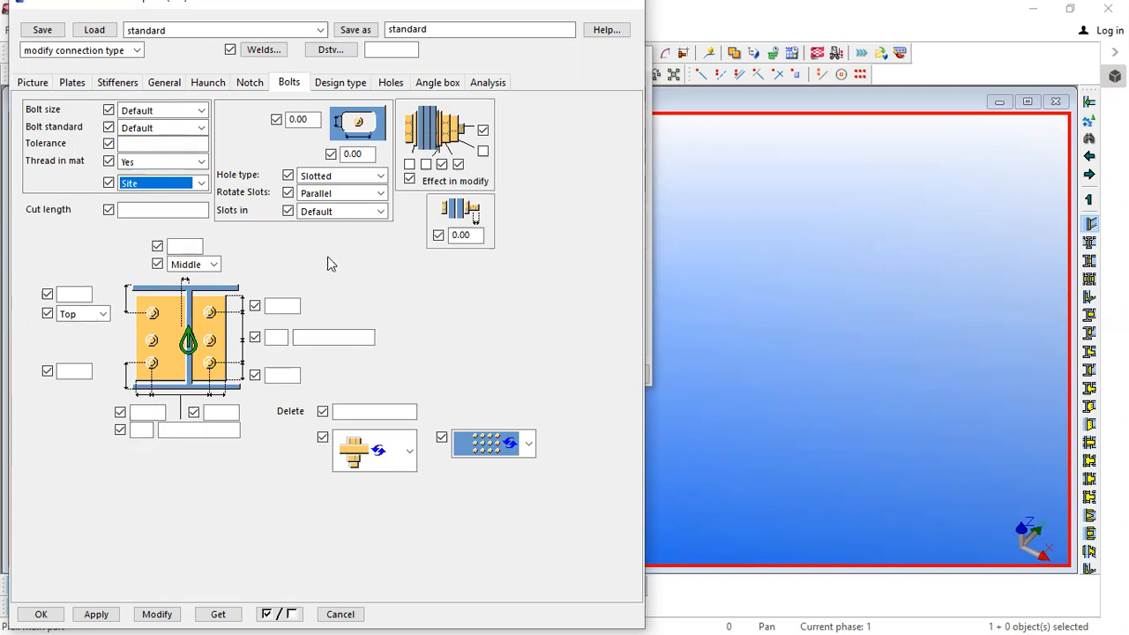
Review the connection's picture with its main and secondary parts, and close its properties with OK.
click(31, 82)
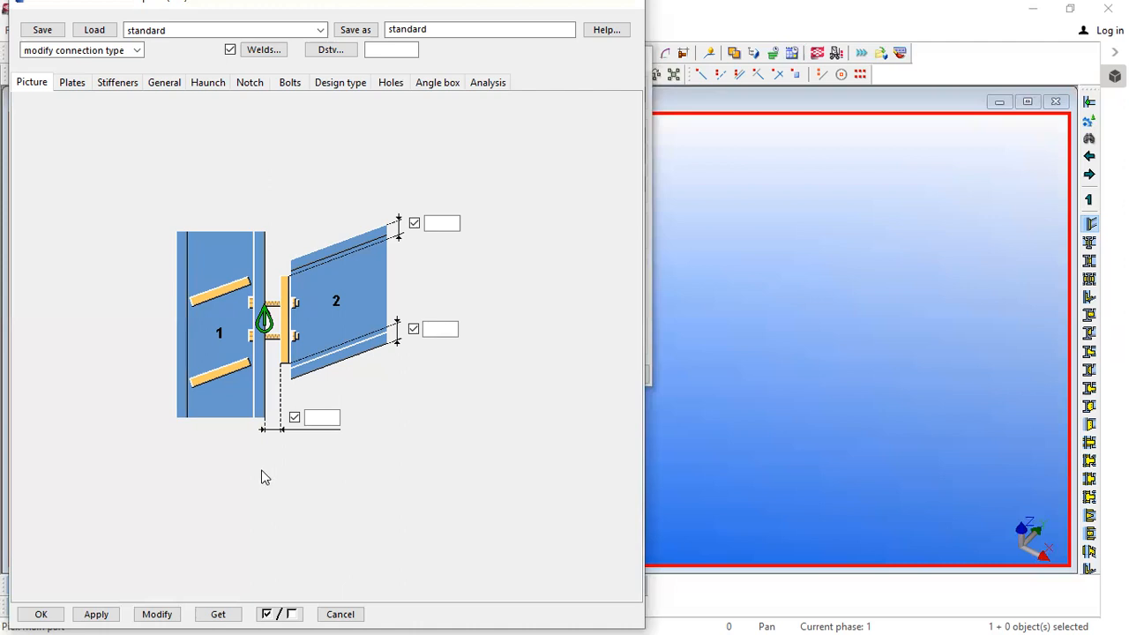
click(58, 612)
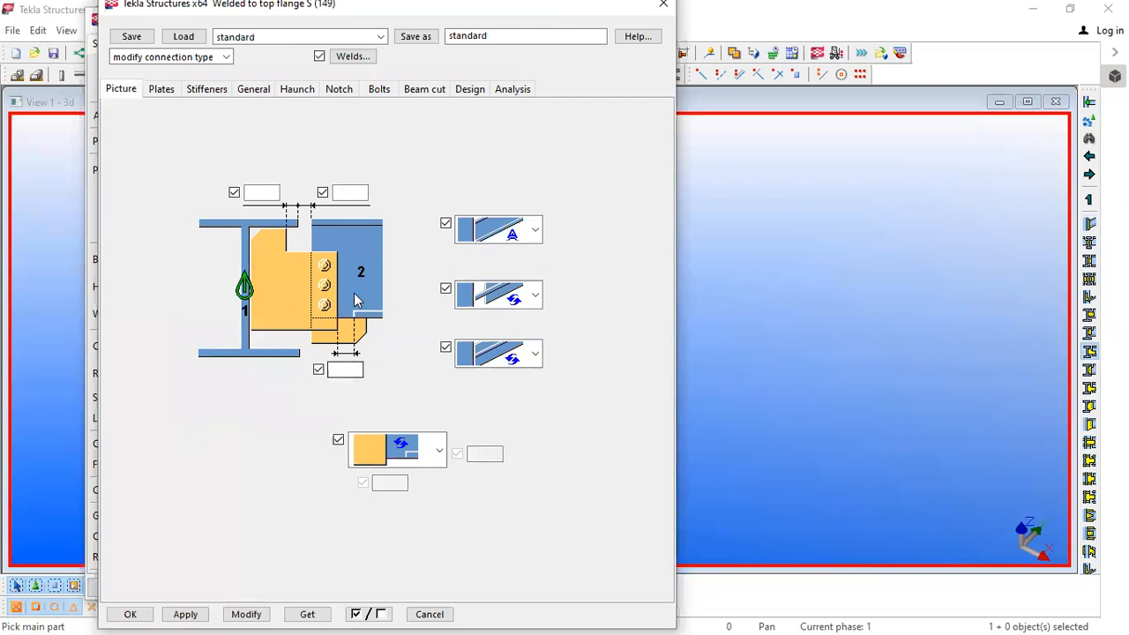
Switch the component set to page 2 and close the Welded to top flange S (149) properties.
click(1089, 174)
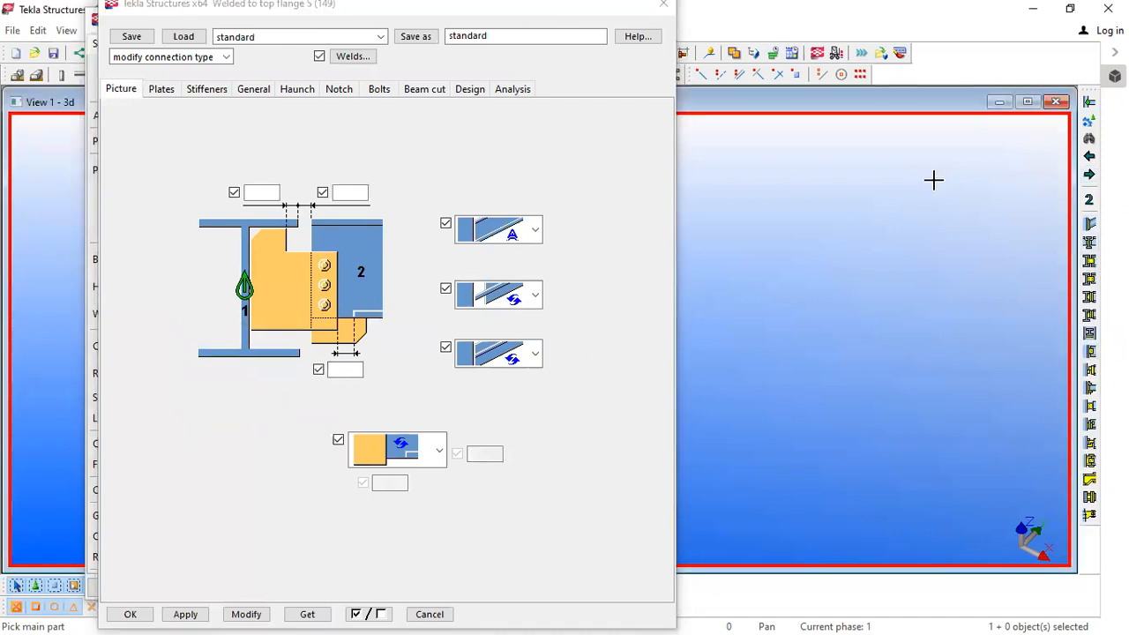
click(507, 50)
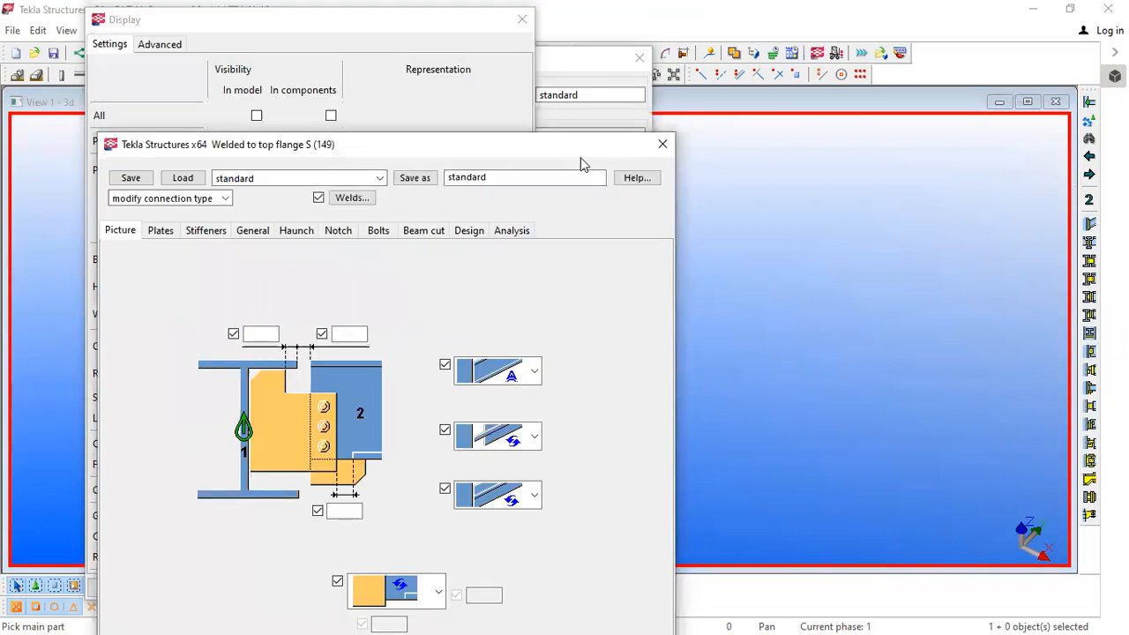
click(661, 152)
Cancel the Display and View Properties settings and interrupt the active connection command.
click(505, 587)
click(608, 379)
right_click(600, 269)
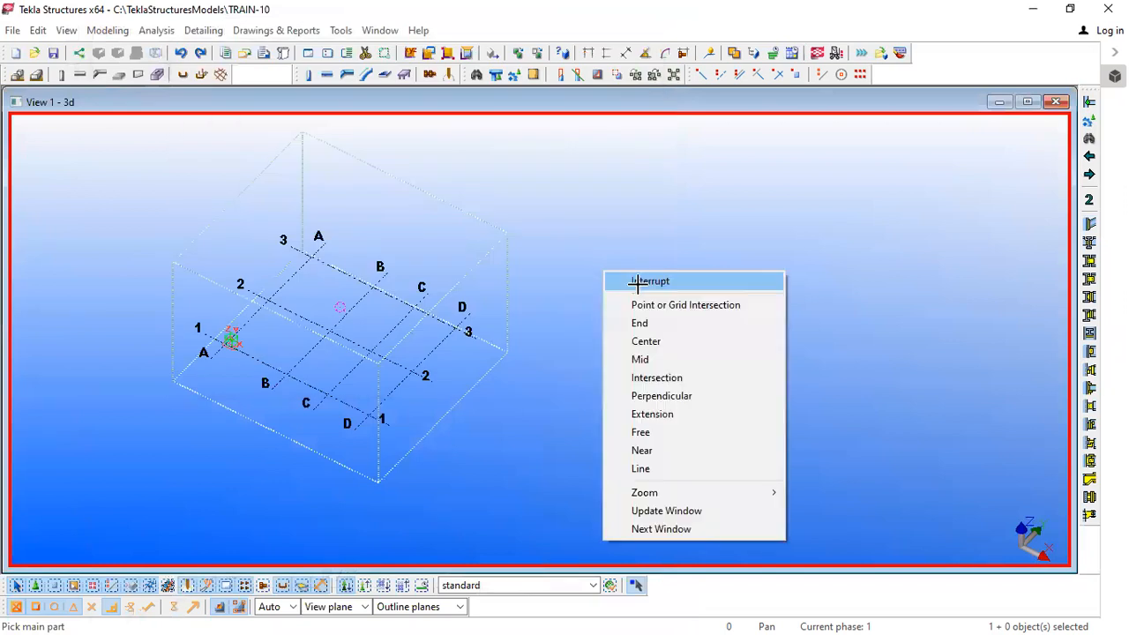
click(654, 282)
Open the model grid's properties to examine its coordinates and labels, and close them.
scroll(650, 291, down, 3)
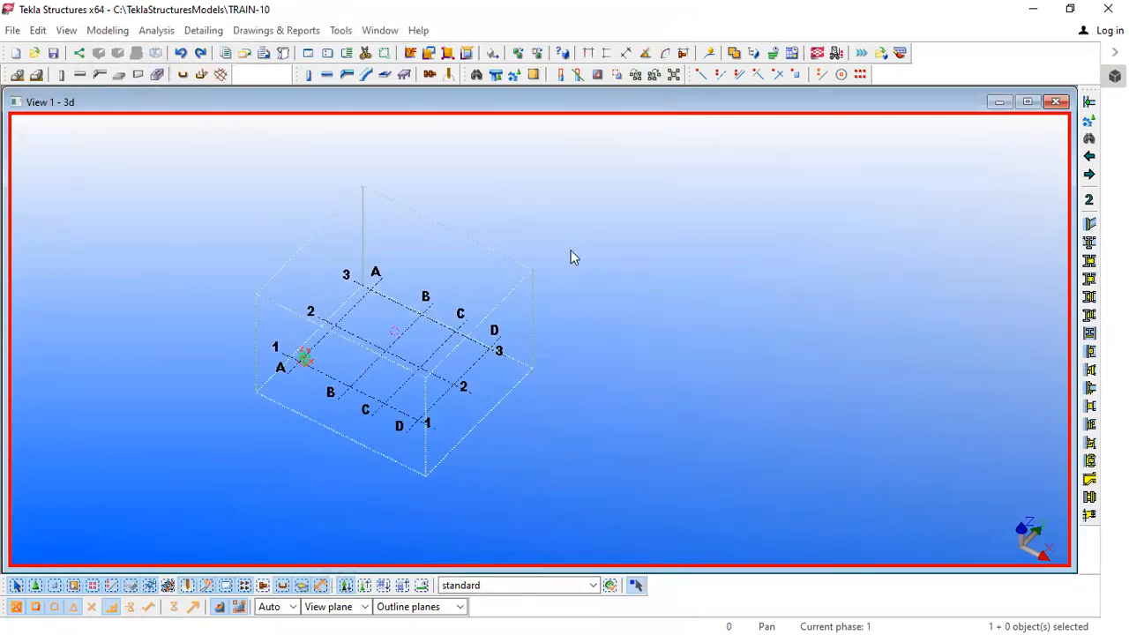
middle_drag(629, 266, 737, 256)
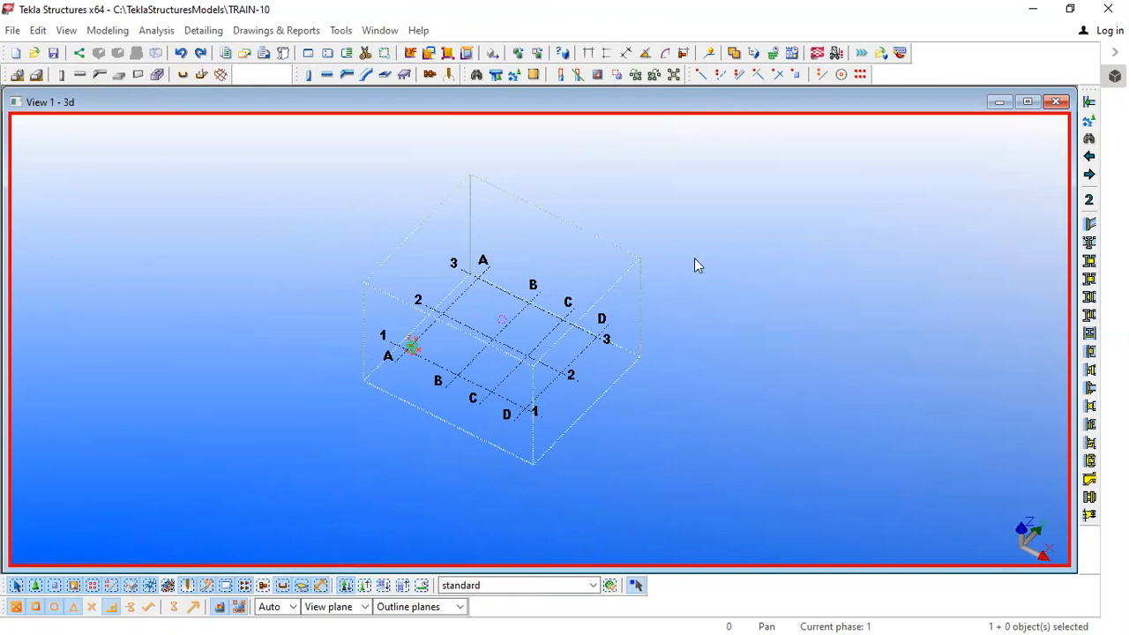
double_click(500, 295)
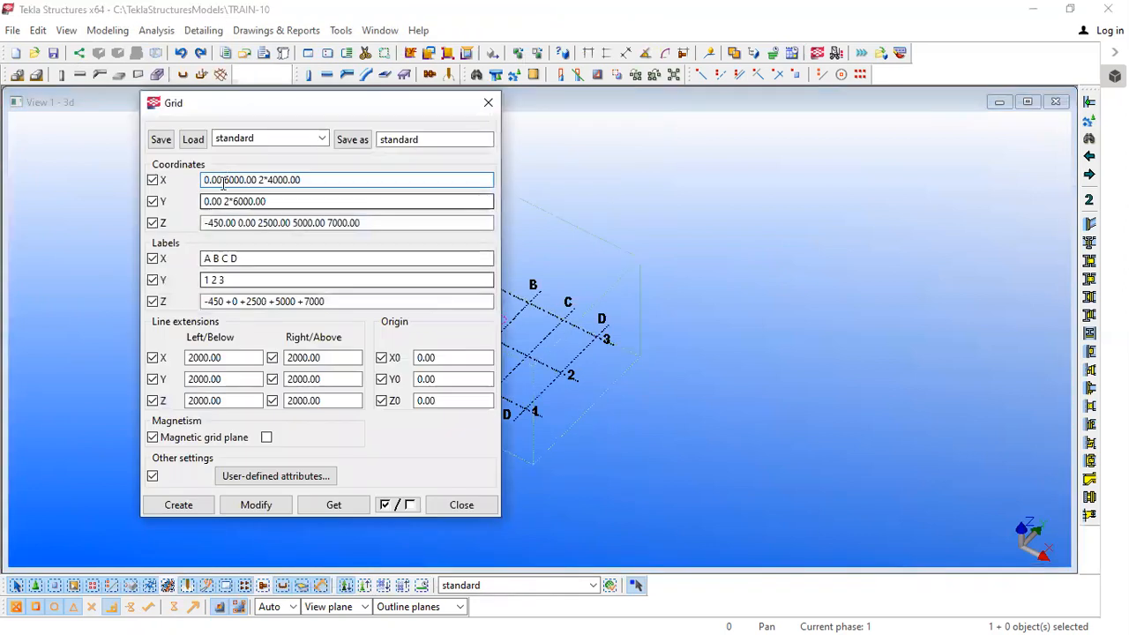
click(488, 103)
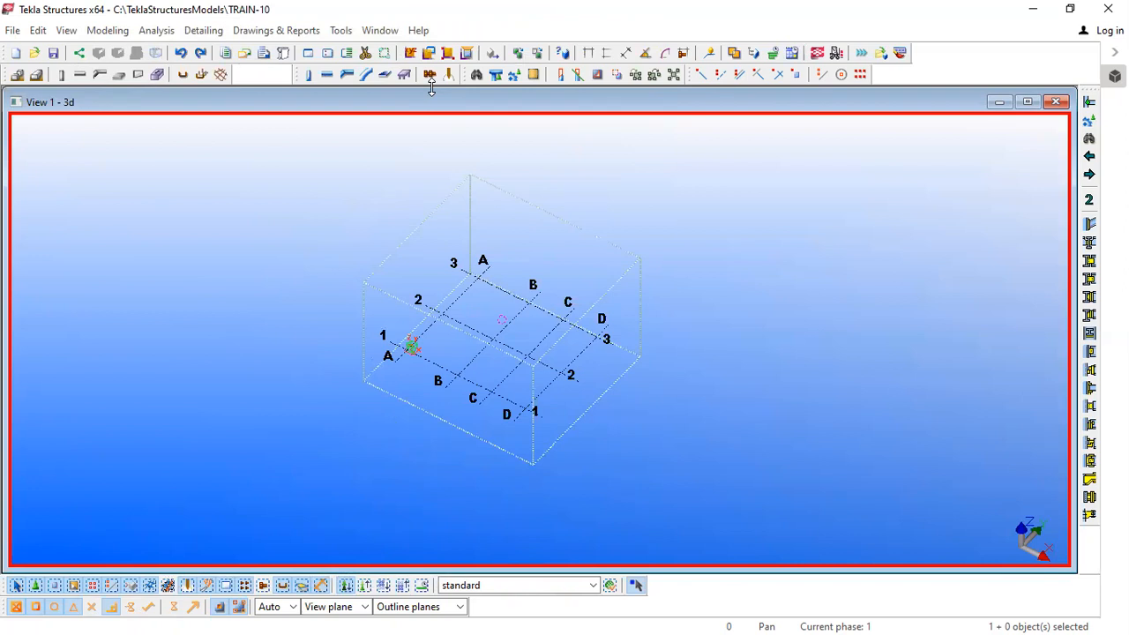
Create a two-point view along grid line A, picking its intersections with grid lines 2 and 3.
click(325, 60)
scroll(424, 298, up, 2)
click(467, 319)
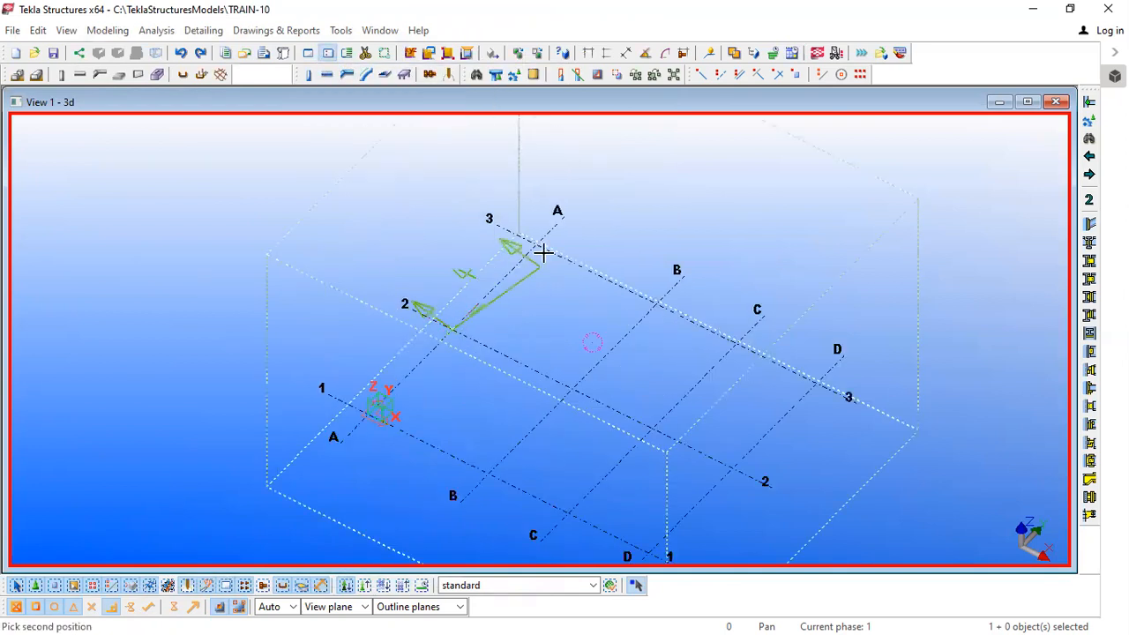
click(541, 243)
scroll(589, 196, down, 1)
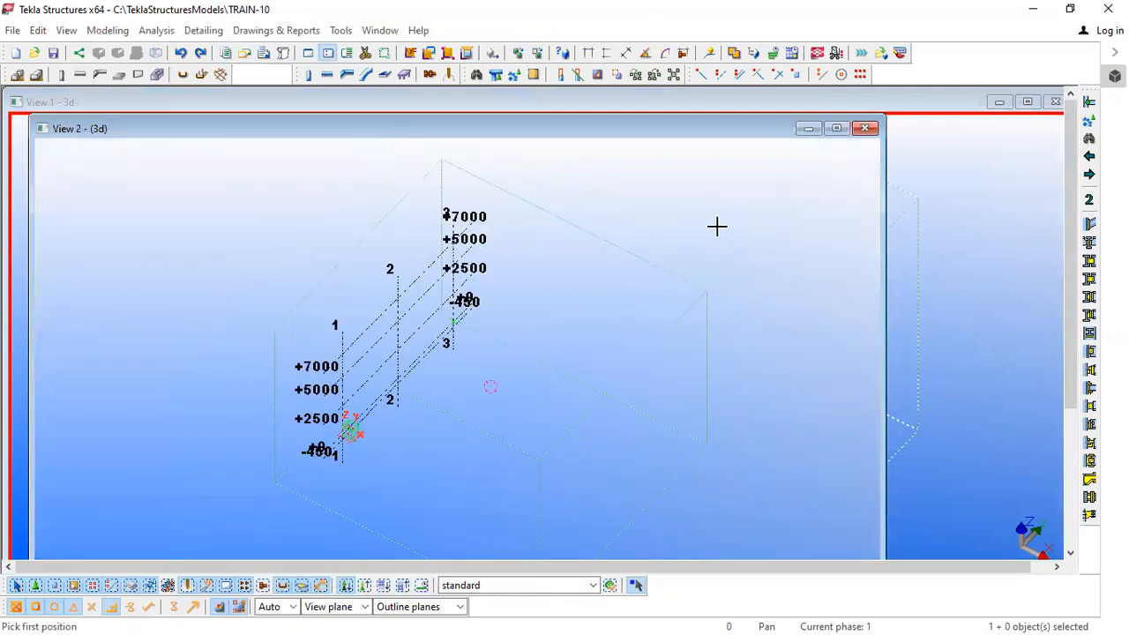
scroll(708, 235, down, 1)
Switch the new grid line A view repeatedly between plane and 3D display to compare them.
key(ctrl+p)
scroll(521, 259, down, 3)
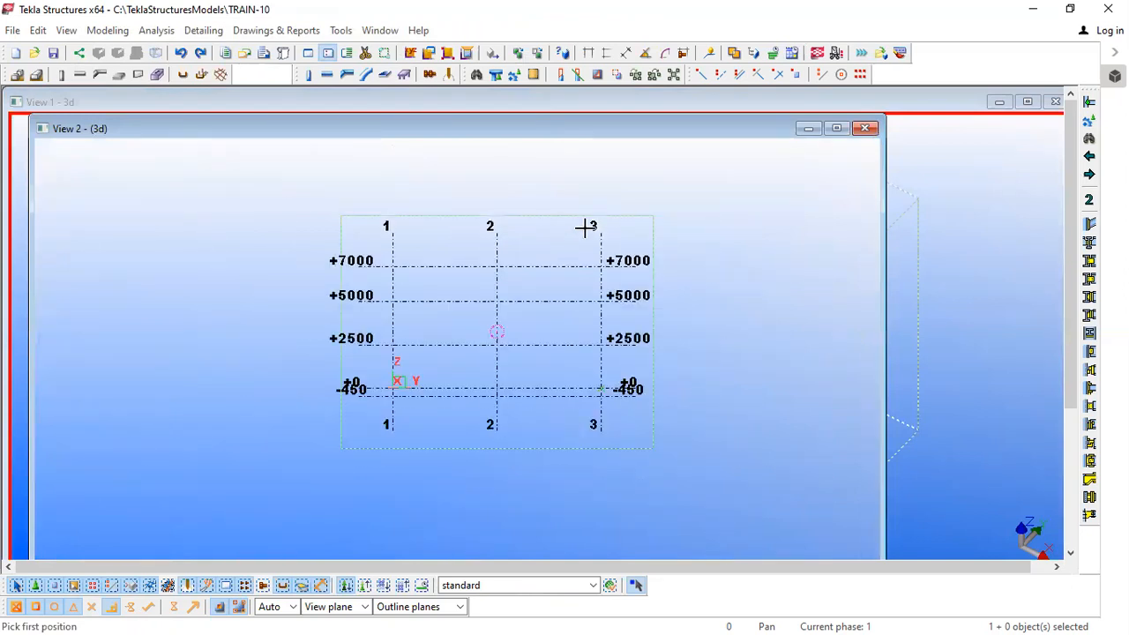
key(ctrl+p)
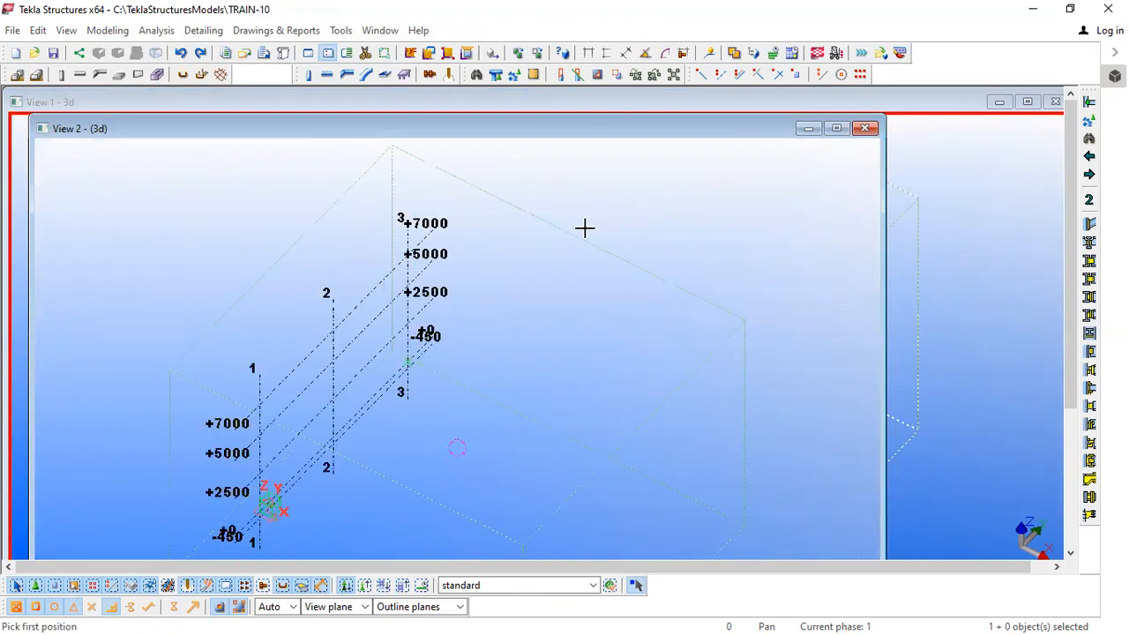
key(ctrl+p)
key(ctrl+p)
key(ctrl+p)
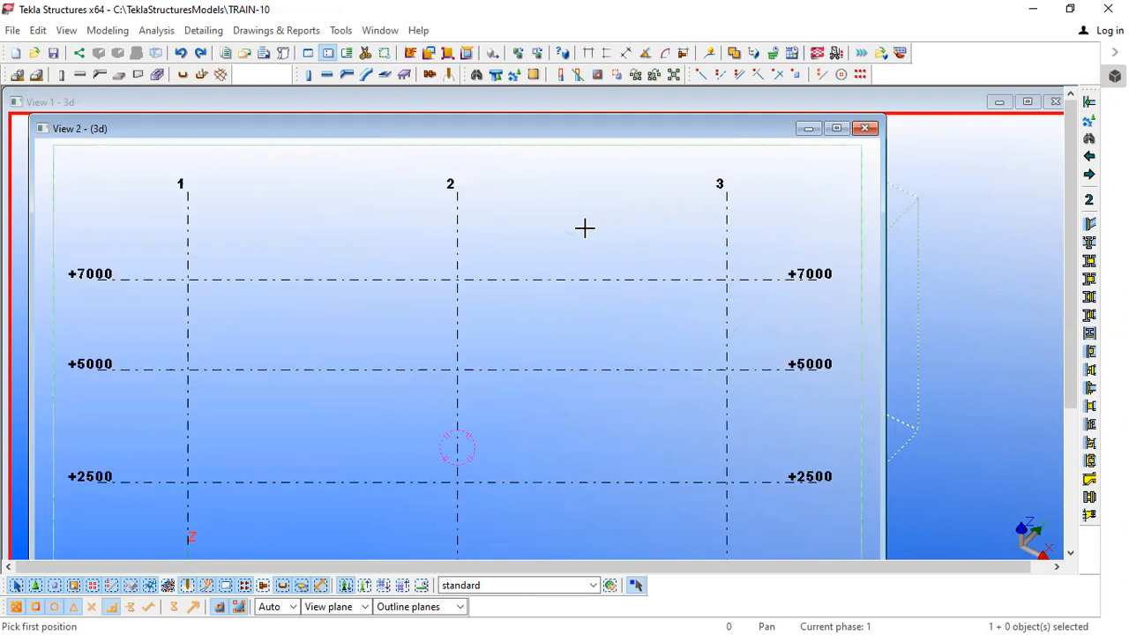
key(ctrl+p)
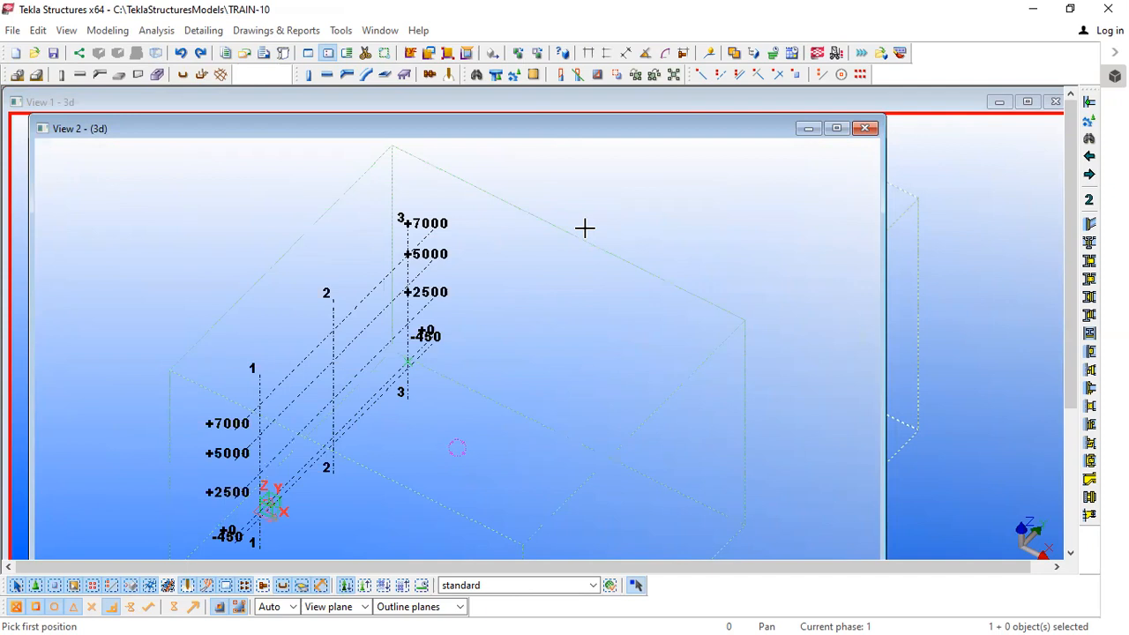
key(ctrl+p)
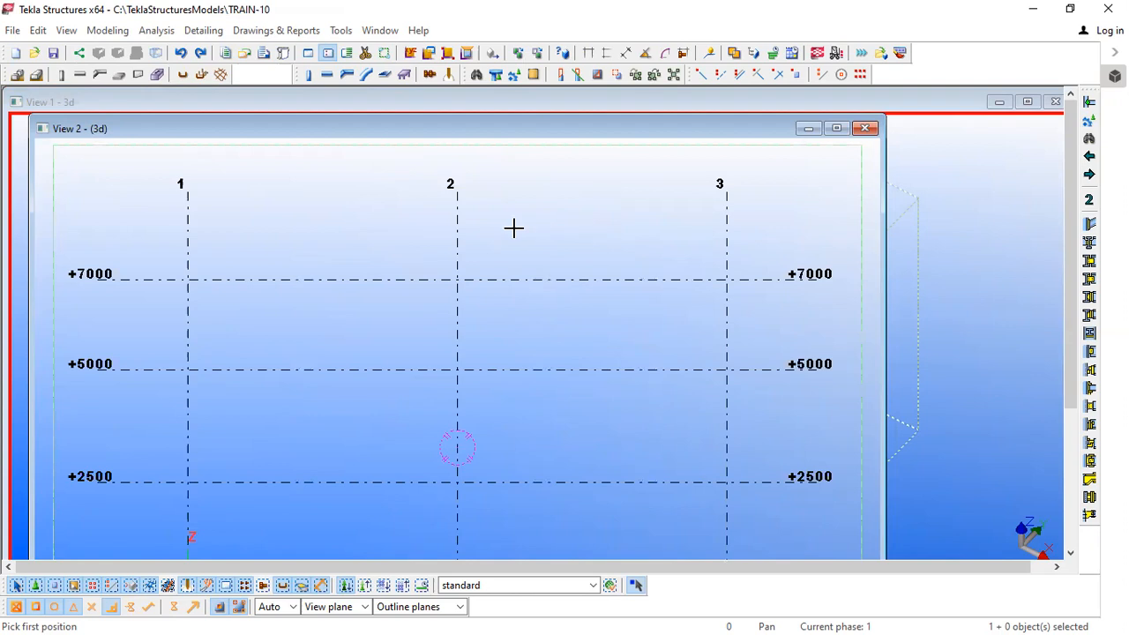
scroll(513, 229, down, 4)
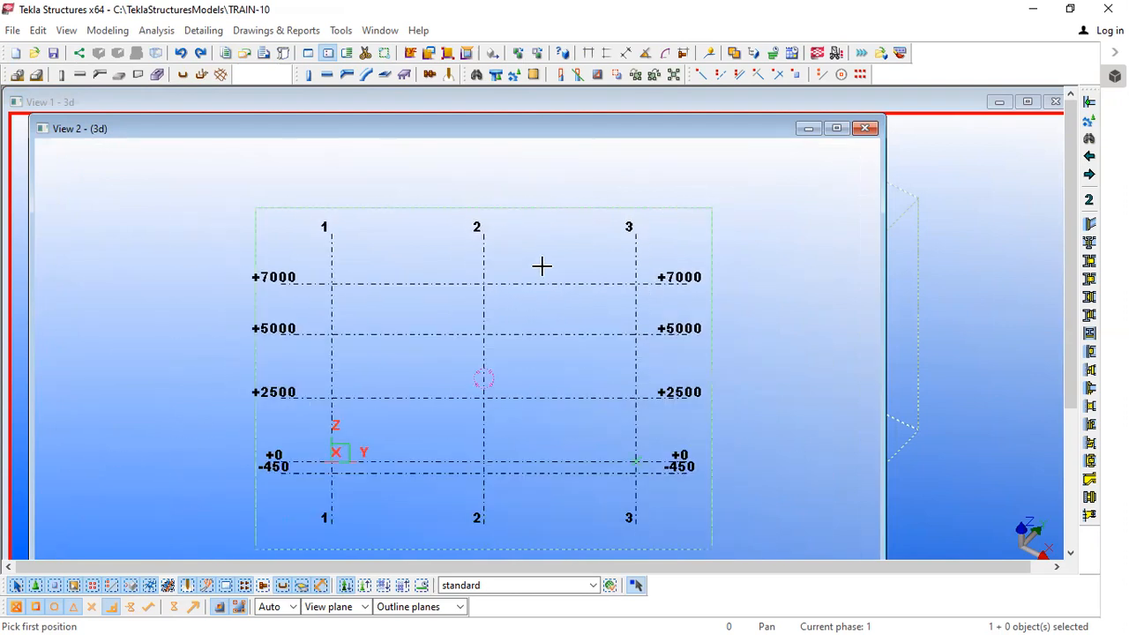
key(ctrl+p)
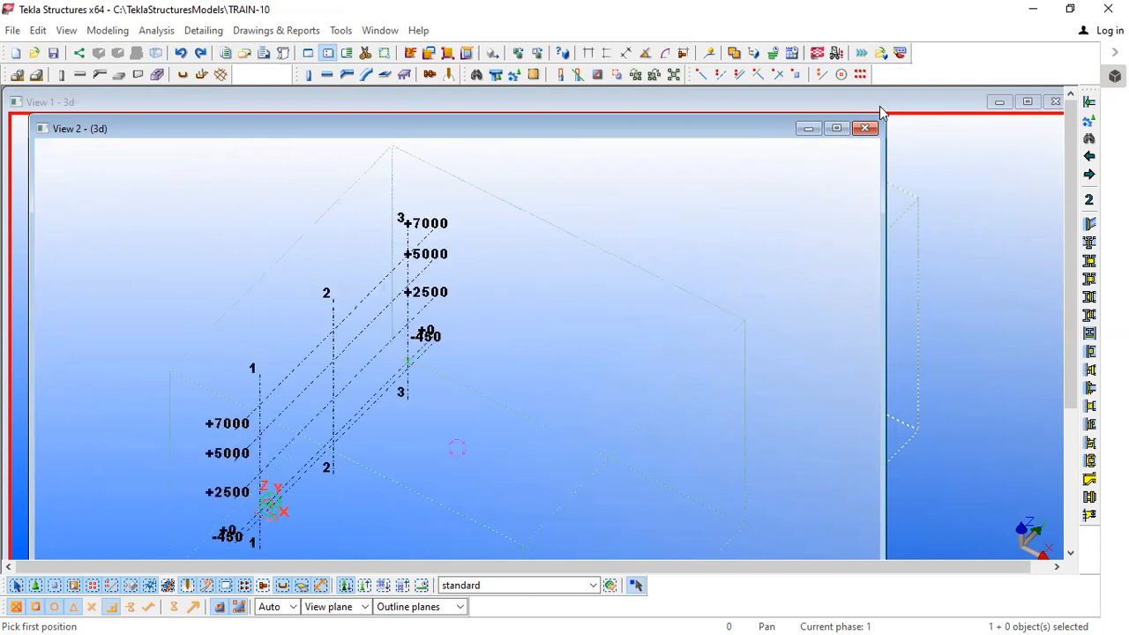
Close the temporary grid line A view and interrupt the two-point view command.
click(865, 129)
right_click(773, 168)
click(786, 177)
Open the main 3D view's properties and change its viewing angle to Plane.
scroll(592, 297, down, 5)
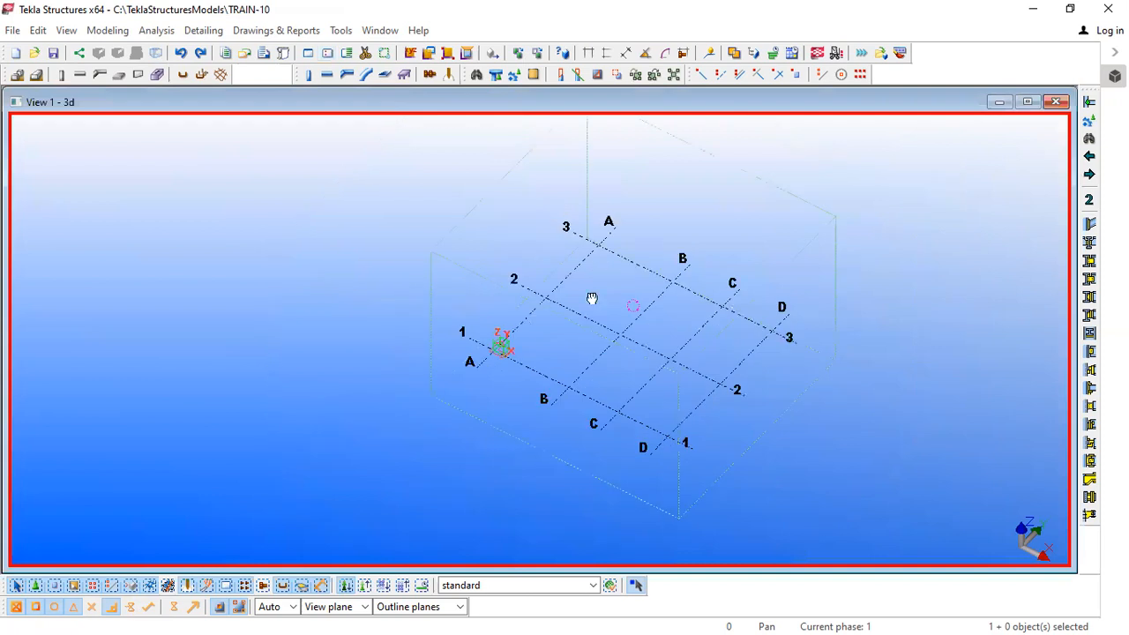
double_click(610, 271)
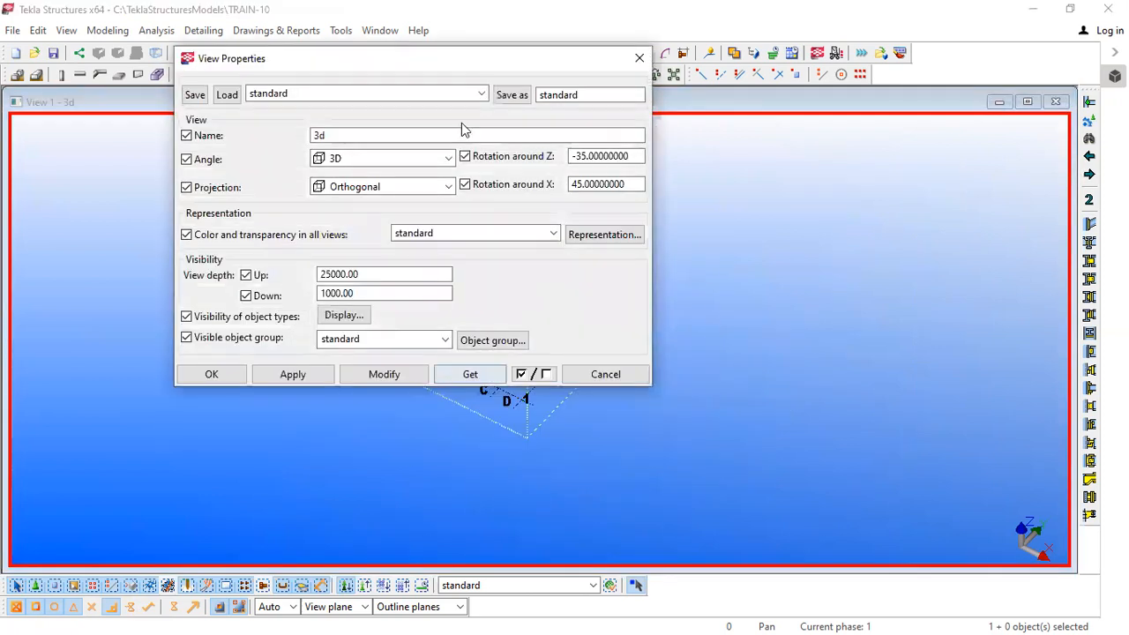
drag(459, 61, 849, 15)
middle_drag(447, 225, 394, 242)
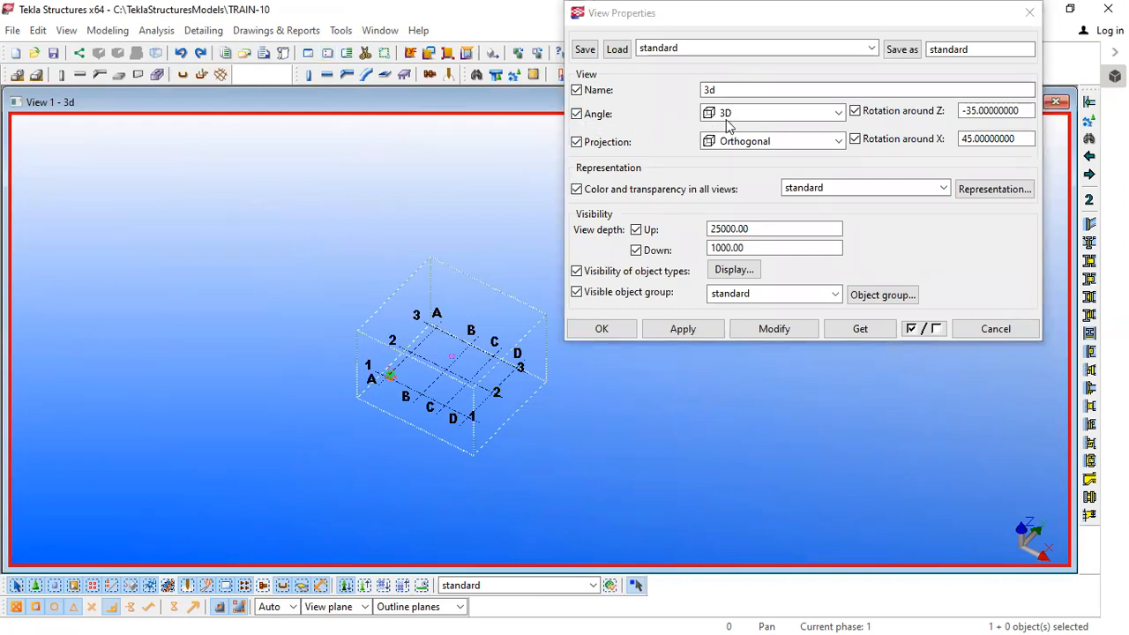
drag(768, 33, 784, 124)
click(779, 204)
click(765, 221)
click(789, 421)
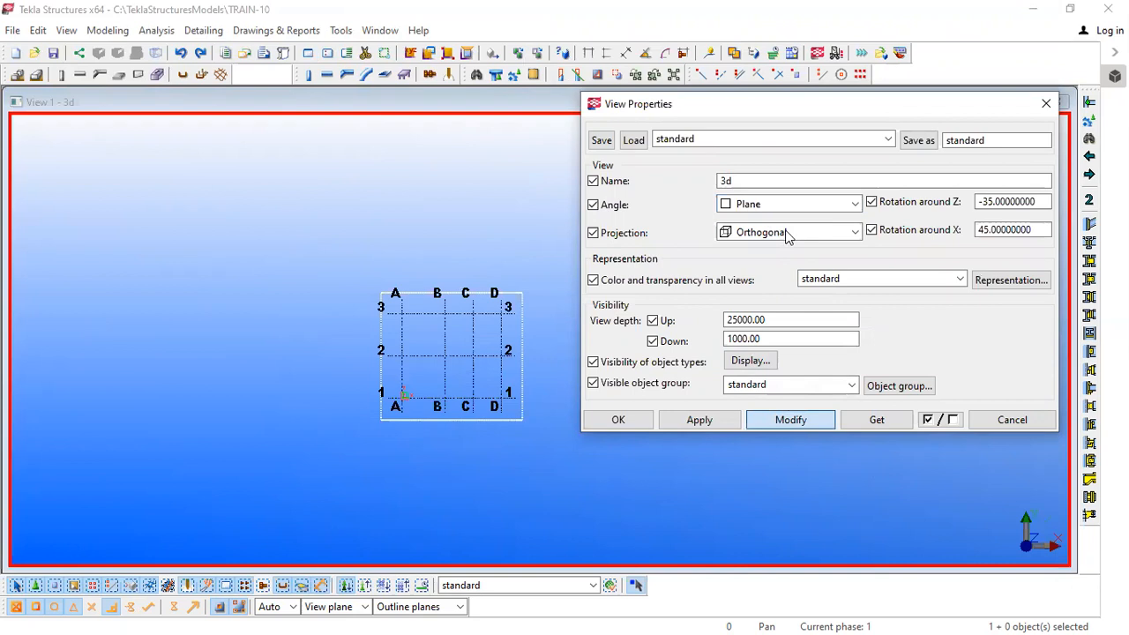
Set the main view's angle back to 3D and close its properties.
click(778, 209)
click(773, 232)
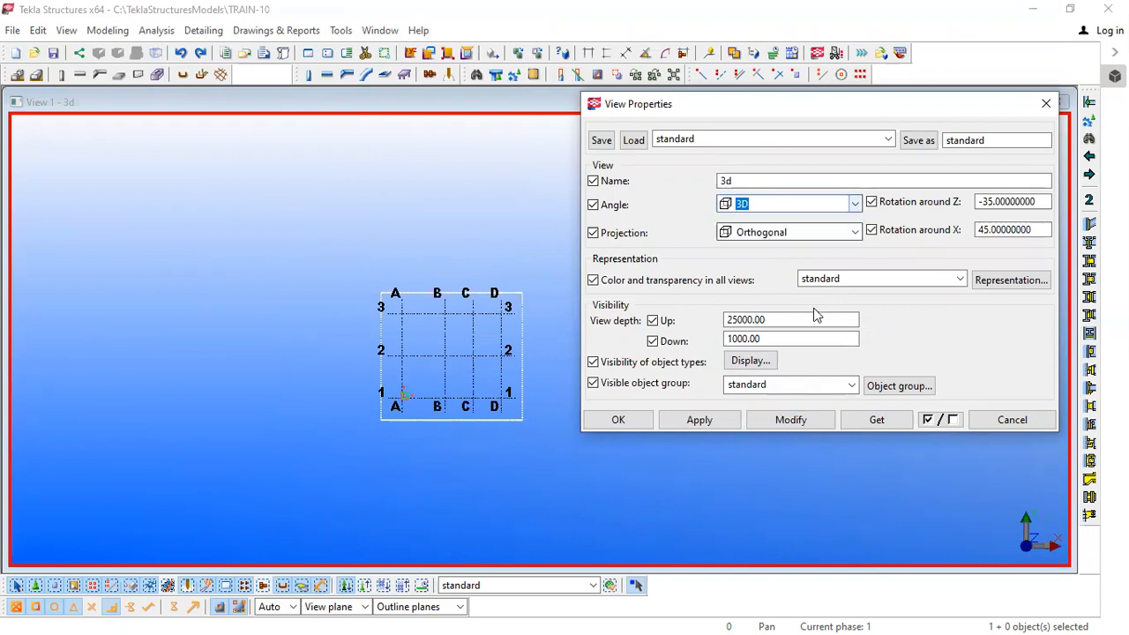
click(793, 425)
click(632, 419)
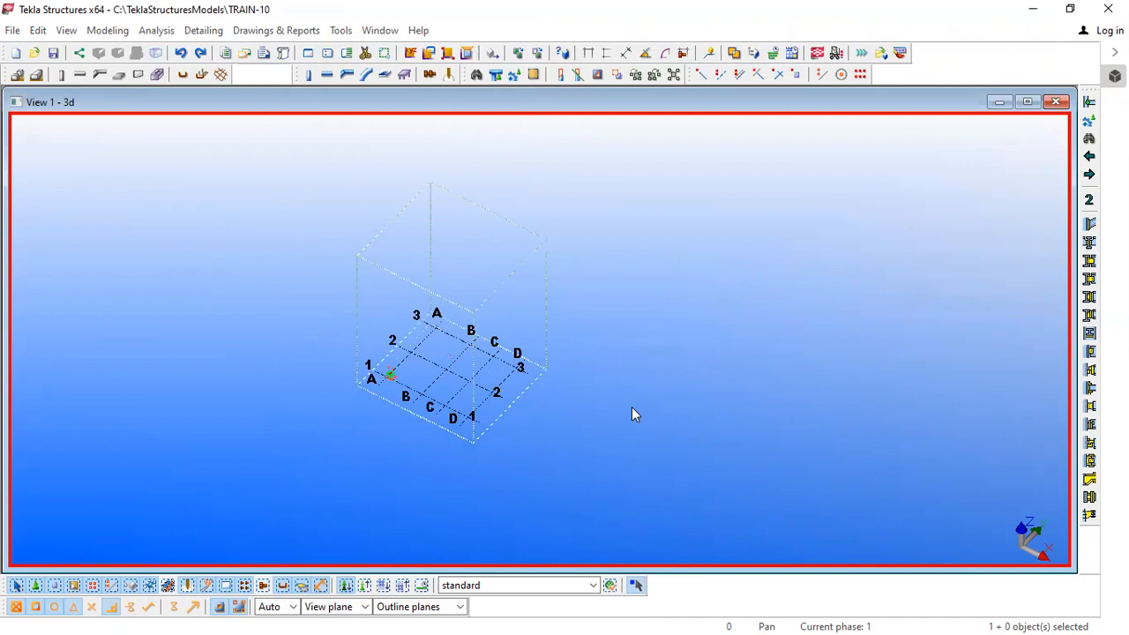
Switch the main view repeatedly between plane and 3D display to compare them, ending with the grid in 3D.
key(ctrl+p)
key(ctrl+p)
key(ctrl+p)
key(ctrl+p)
key(ctrl+p)
key(ctrl+p)
key(ctrl+p)
key(ctrl+p)
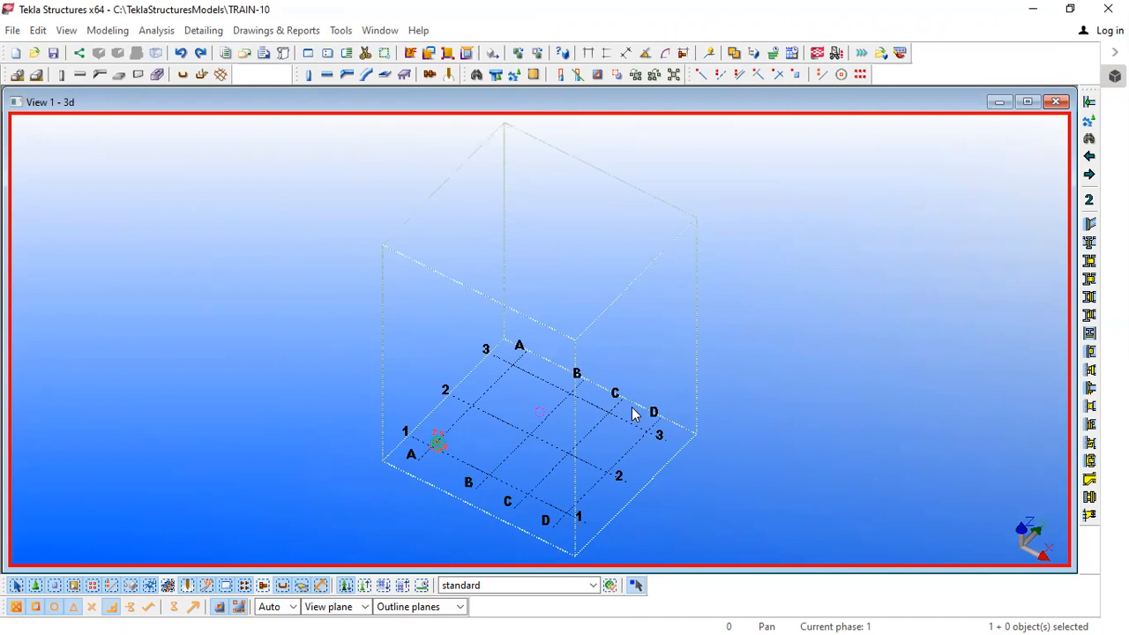
scroll(298, 238, down, 1)
middle_drag(297, 239, 269, 229)
scroll(429, 354, up, 5)
scroll(492, 357, down, 2)
middle_drag(524, 370, 468, 277)
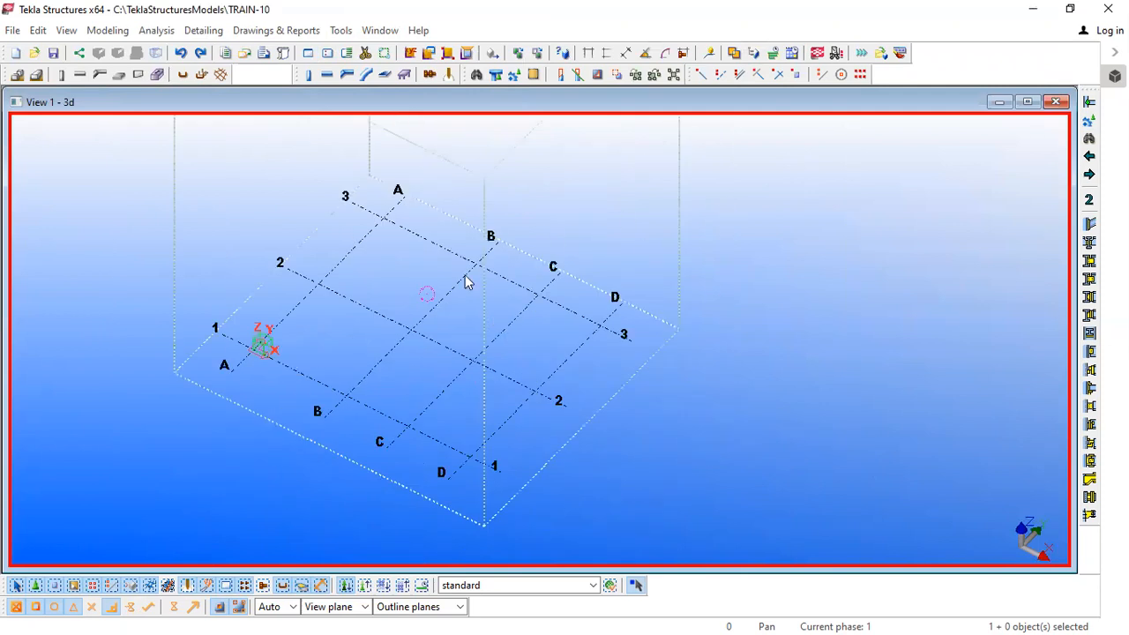
Save the TRAIN-10 model and exit the program with the 3D view closed and the remaining changes saved.
click(54, 54)
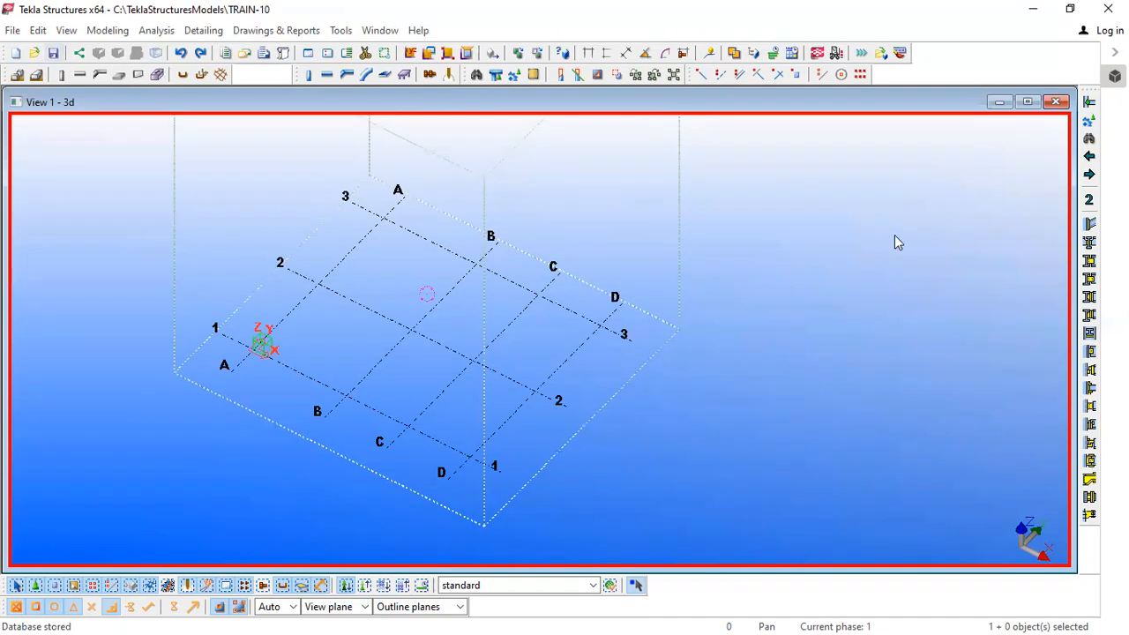
click(1057, 102)
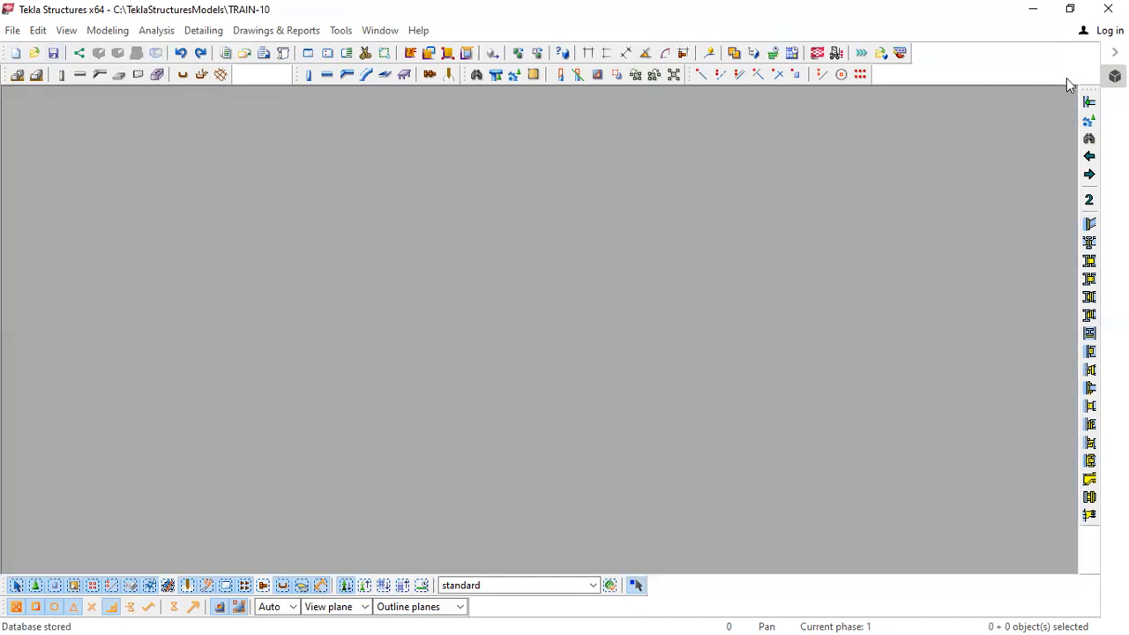
click(1107, 8)
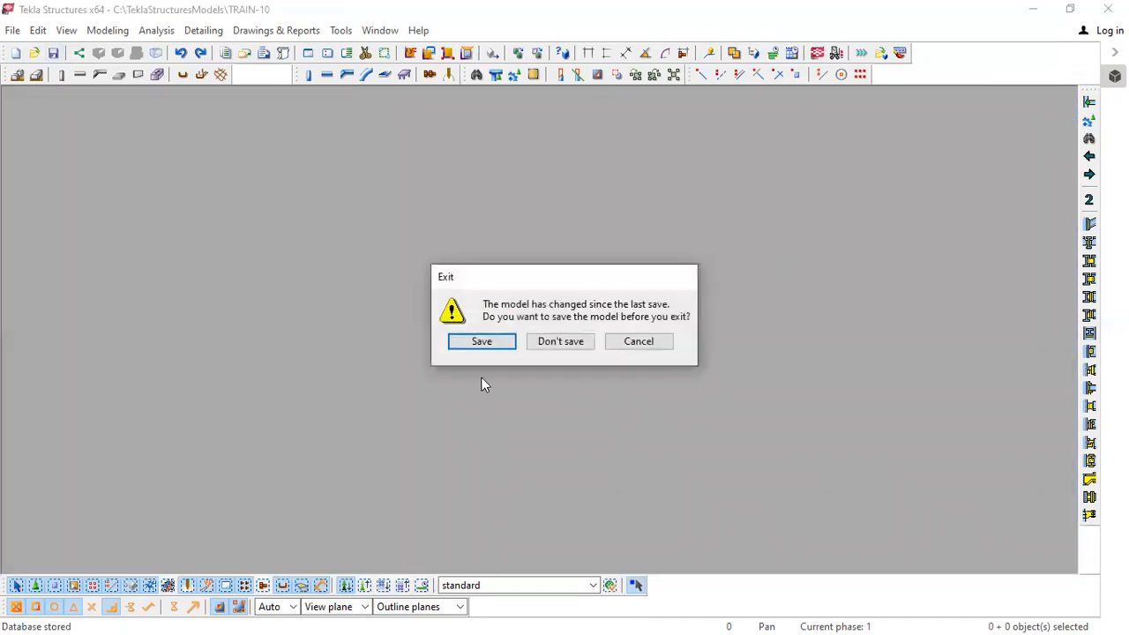
click(494, 347)
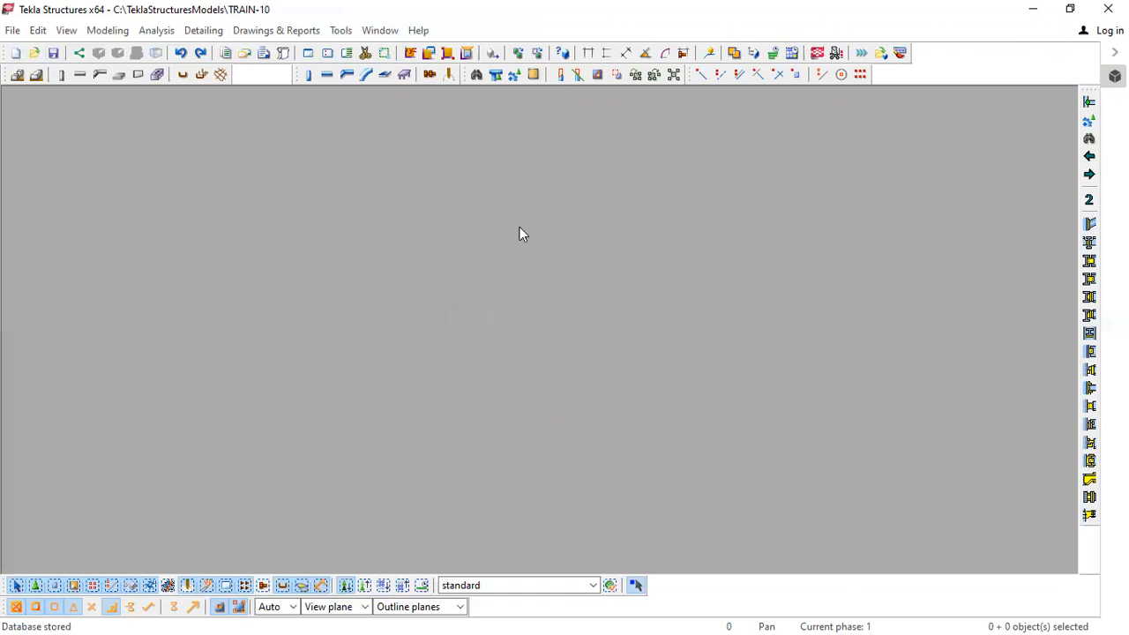